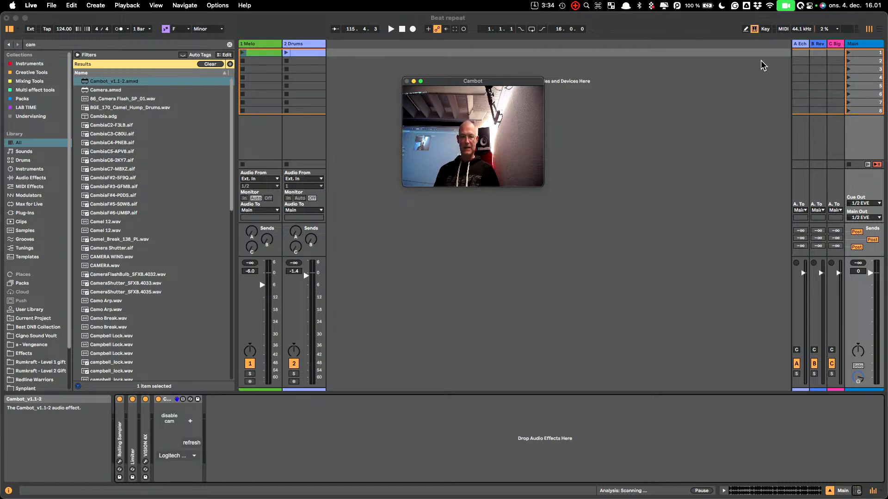
# Find Beat Repeat among the audio effects and add it to the 2 Drums track after Drum Buss
pyautogui.click(299, 46)
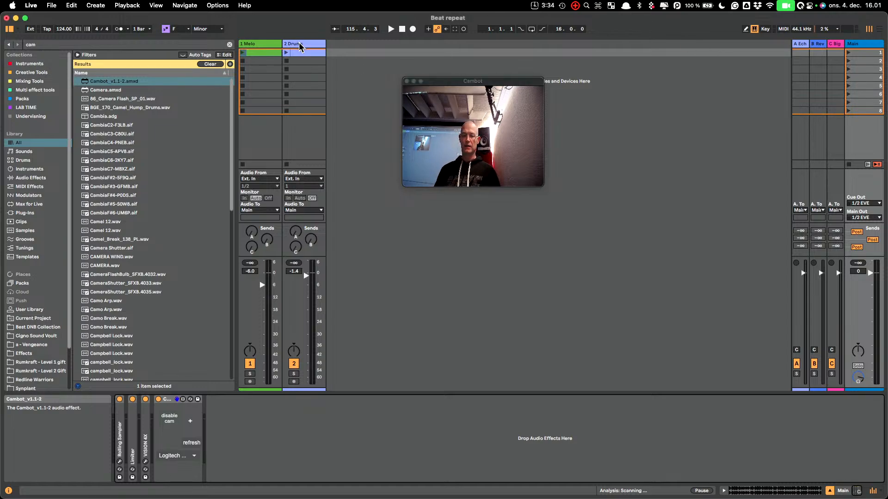
pyautogui.click(299, 47)
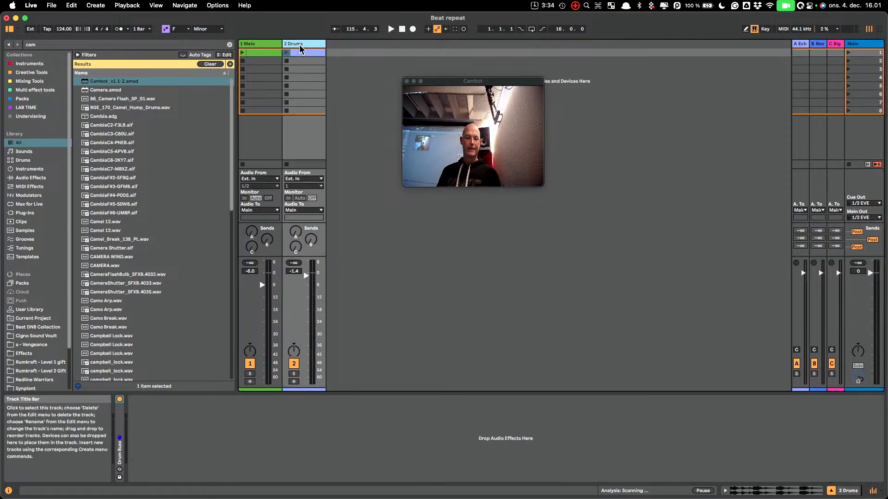
pyautogui.click(27, 179)
pyautogui.click(229, 44)
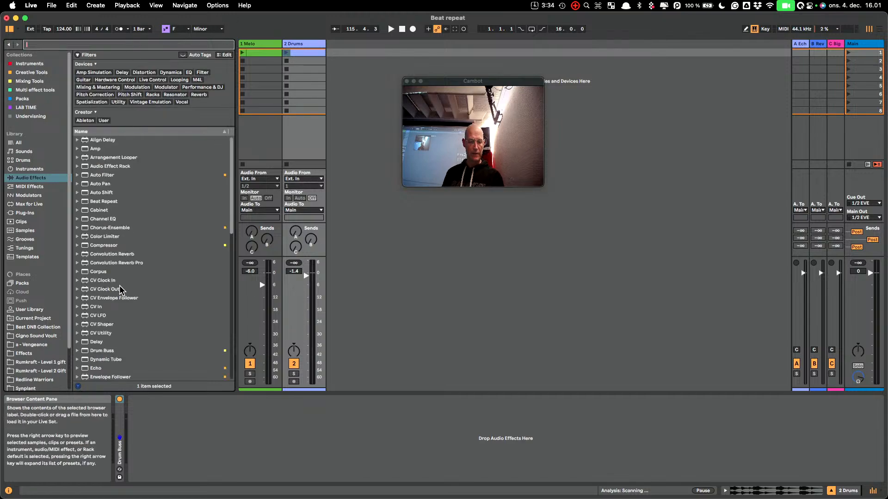
pyautogui.moveTo(100, 202); pyautogui.dragTo(305, 72)
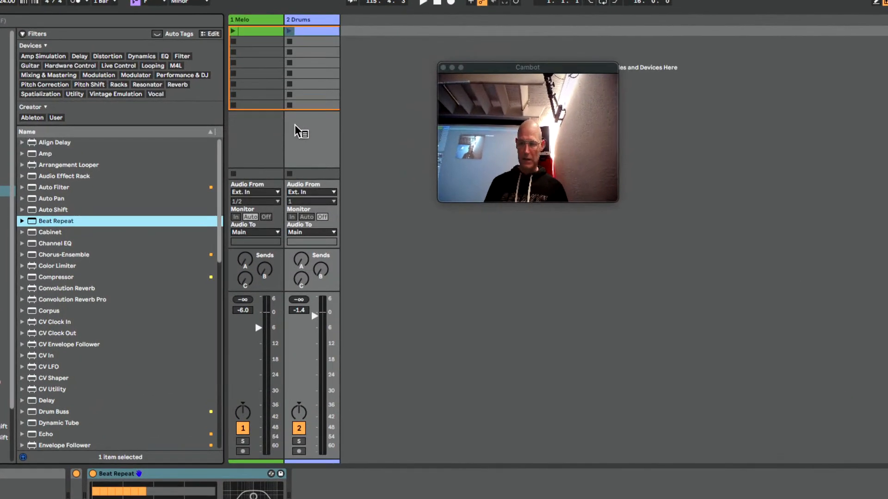
# Move the Cambot window down over the mixer and launch the first clip of the 2 Drums track
pyautogui.moveTo(570, 67); pyautogui.dragTo(436, 272)
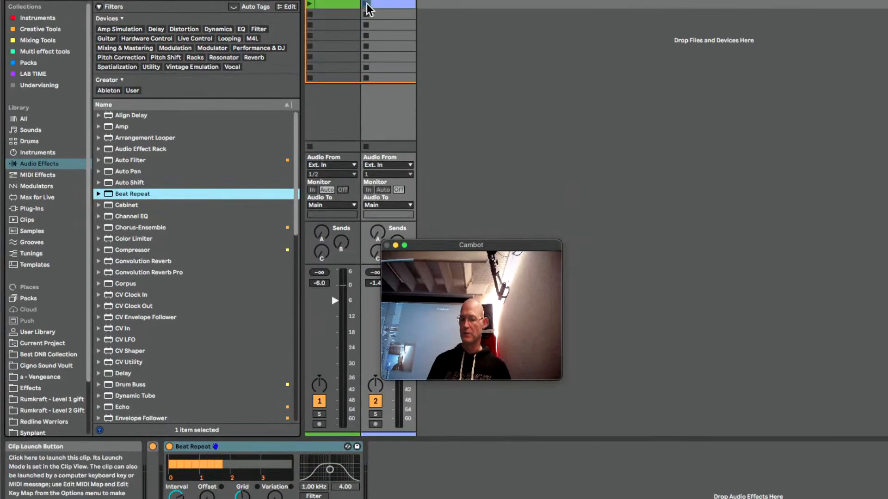
pyautogui.click(365, 5)
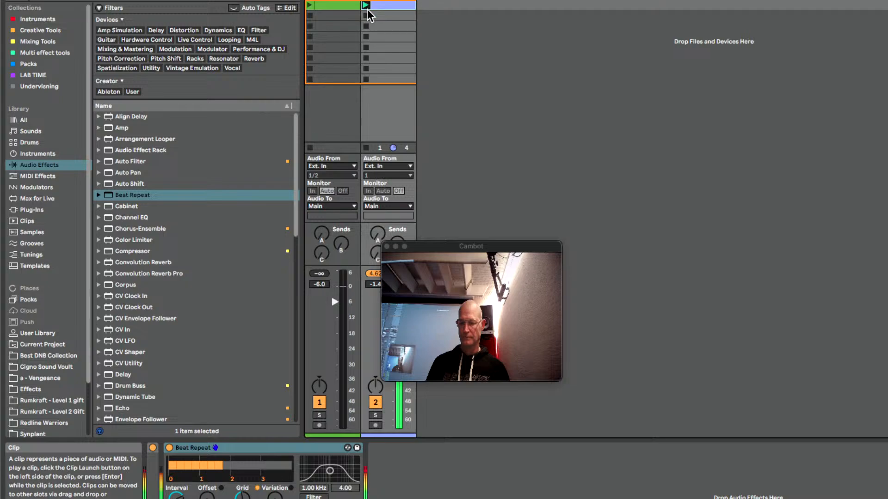
pyautogui.scroll(-5, 277, 294)
pyautogui.scroll(5, 278, 295)
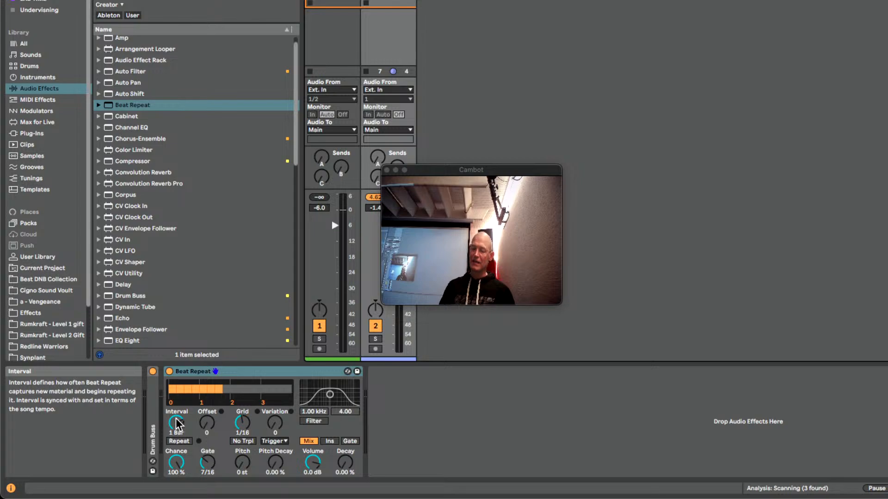
# Try a 1/8 interval in Beat Repeat on the playing drums, and return it to 1 Bar
pyautogui.moveTo(177, 431); pyautogui.dragTo(177, 457)
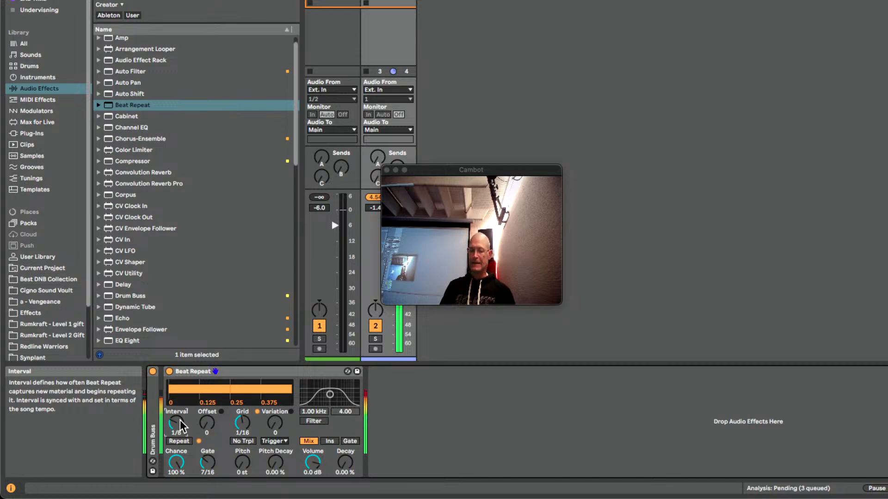
pyautogui.moveTo(180, 422)
pyautogui.mouseDown()
pyautogui.moveTo(180, 435)
pyautogui.moveTo(177, 418)
pyautogui.mouseUp()
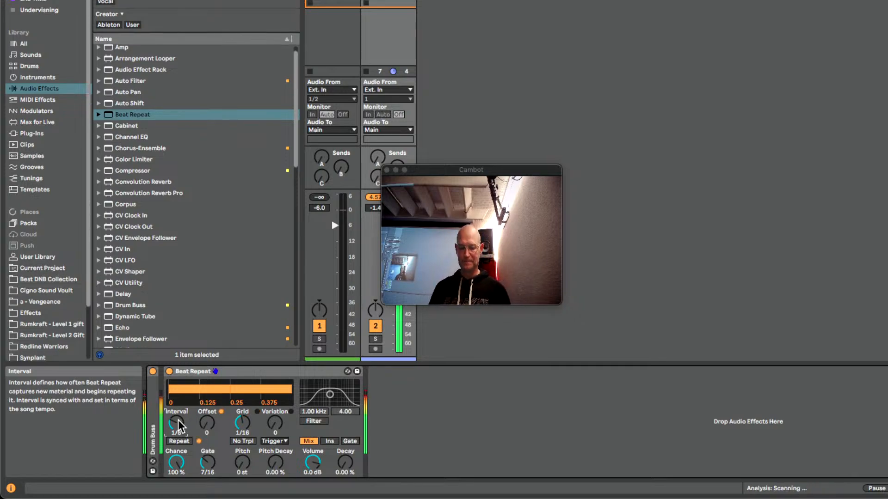
pyautogui.moveTo(178, 425); pyautogui.dragTo(178, 418)
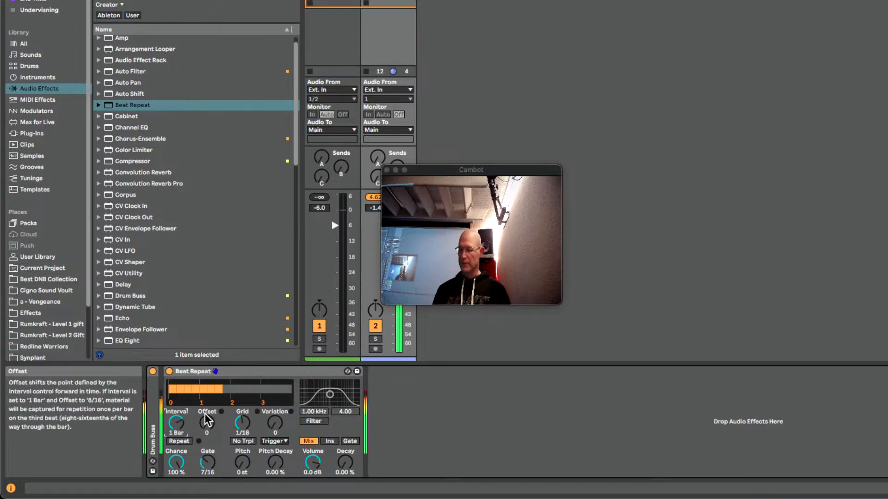
# Try grid sizes of 1/6 and 1/8 in Beat Repeat, and return the grid to 1/16
pyautogui.click(242, 422)
pyautogui.moveTo(243, 422)
pyautogui.mouseDown()
pyautogui.moveTo(243, 442)
pyautogui.moveTo(243, 415)
pyautogui.mouseUp()
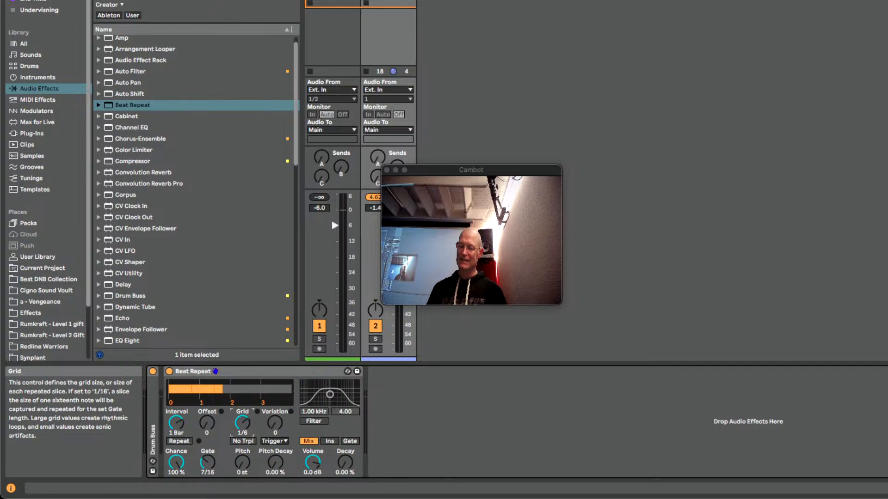
pyautogui.moveTo(243, 422); pyautogui.dragTo(245, 418)
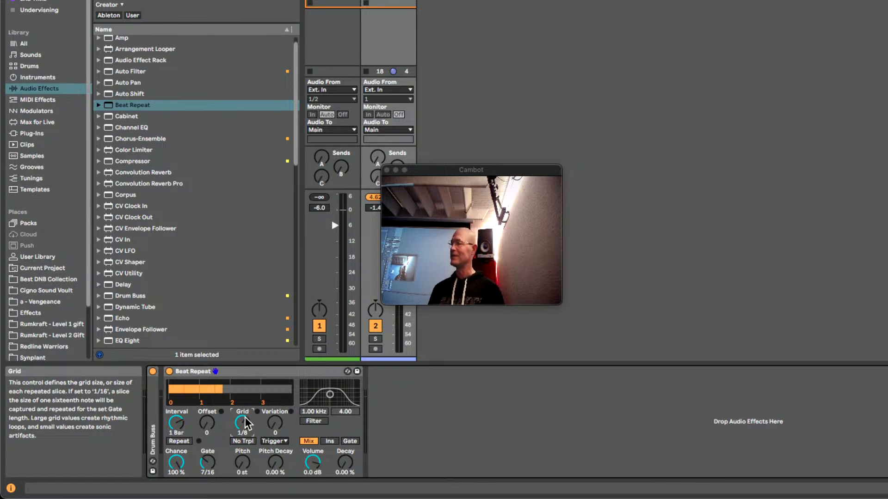
pyautogui.moveTo(247, 419); pyautogui.dragTo(246, 422)
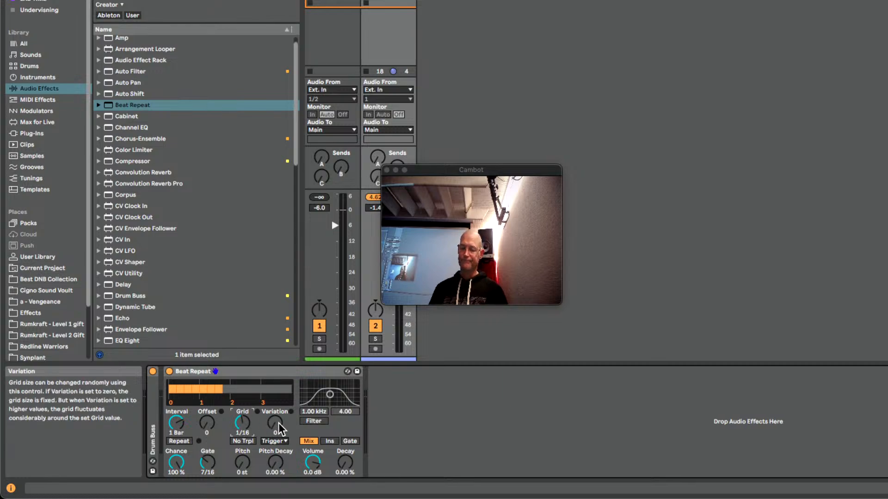
# Set Beat Repeat's grid variation to 10 in 1/4 mode, with triplets excluded
pyautogui.moveTo(280, 429)
pyautogui.mouseDown()
pyautogui.moveTo(279, 415)
pyautogui.moveTo(279, 426)
pyautogui.mouseUp()
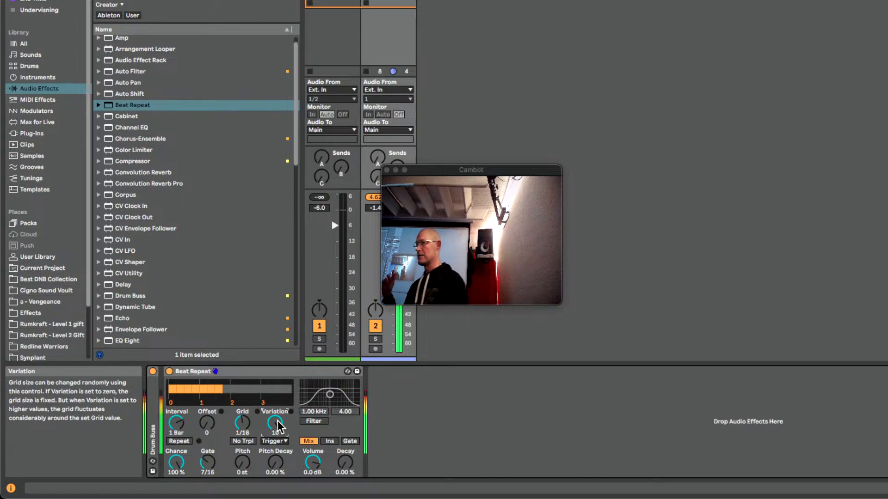
pyautogui.click(242, 442)
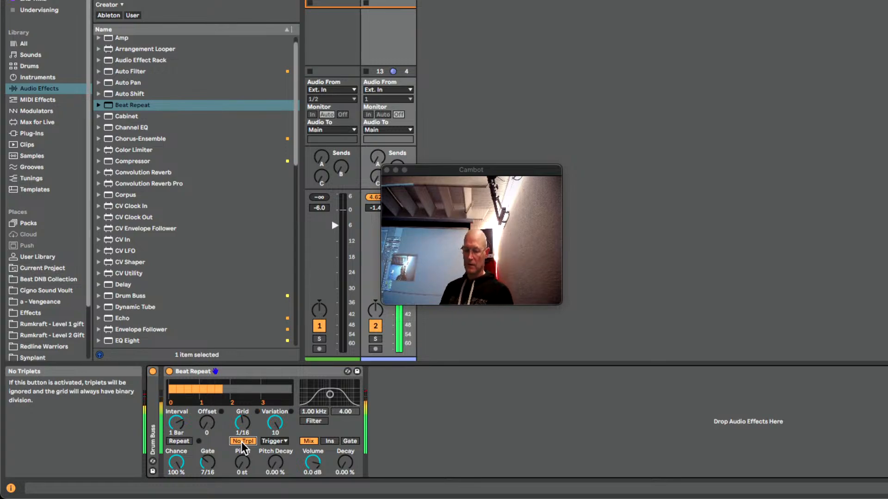
pyautogui.click(274, 441)
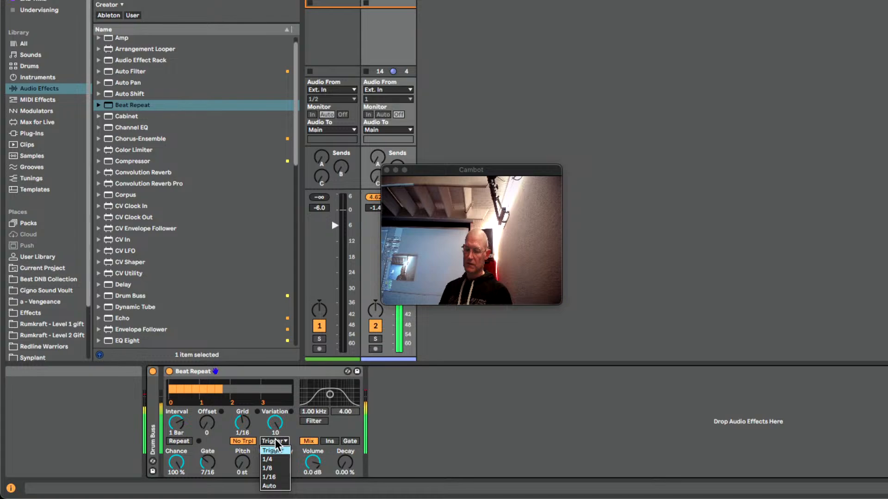
pyautogui.click(281, 460)
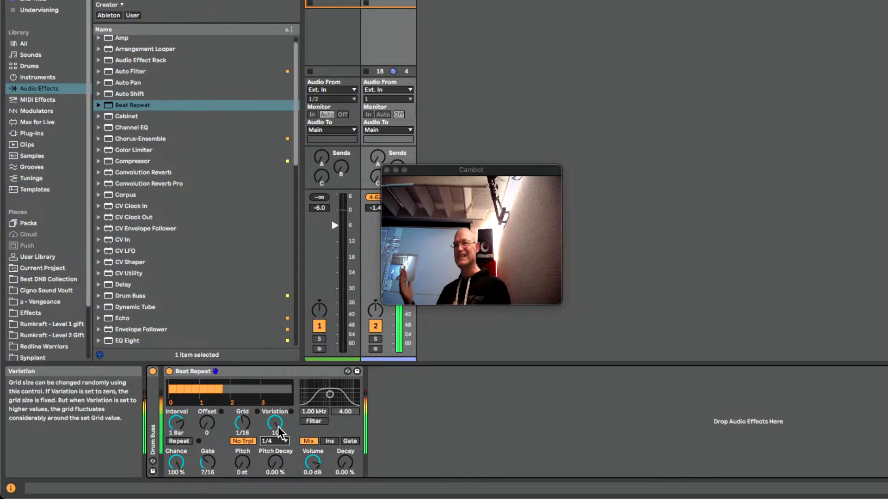
# Try Beat Repeat's grid at 1/256 and 1/16, and set it to 1/32
pyautogui.moveTo(240, 419); pyautogui.dragTo(240, 455)
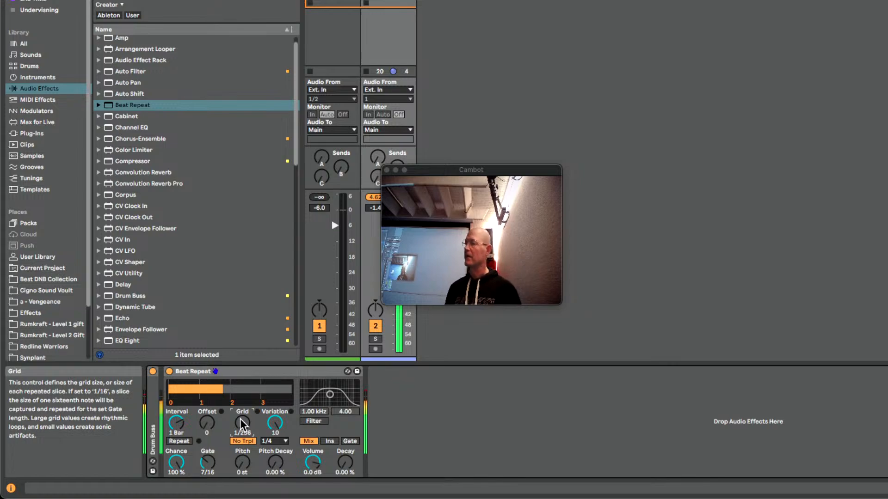
pyautogui.moveTo(240, 419); pyautogui.dragTo(241, 388)
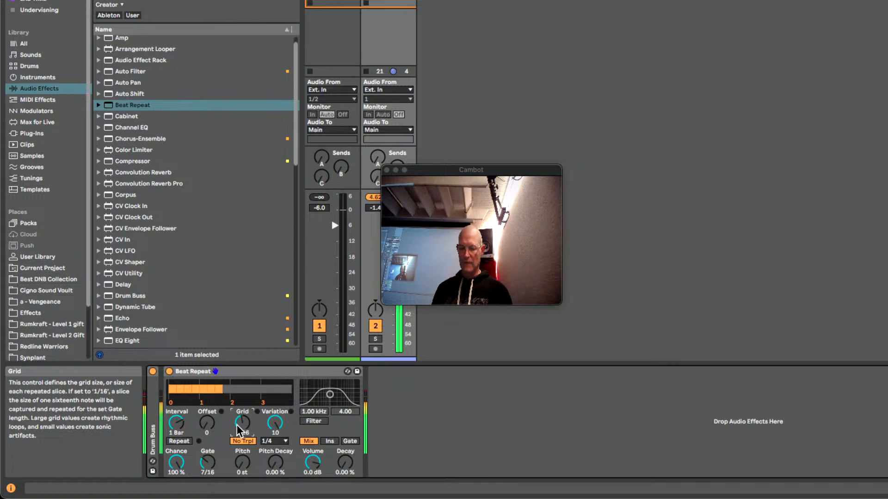
pyautogui.moveTo(243, 422); pyautogui.dragTo(242, 403)
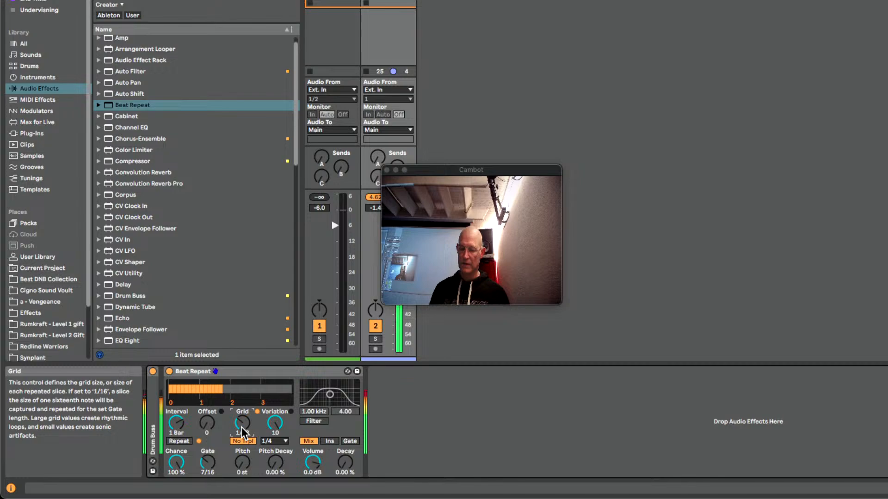
# Reset the variation to 0, switch its mode to Auto and raise the variation to 6
pyautogui.moveTo(277, 430); pyautogui.dragTo(279, 433)
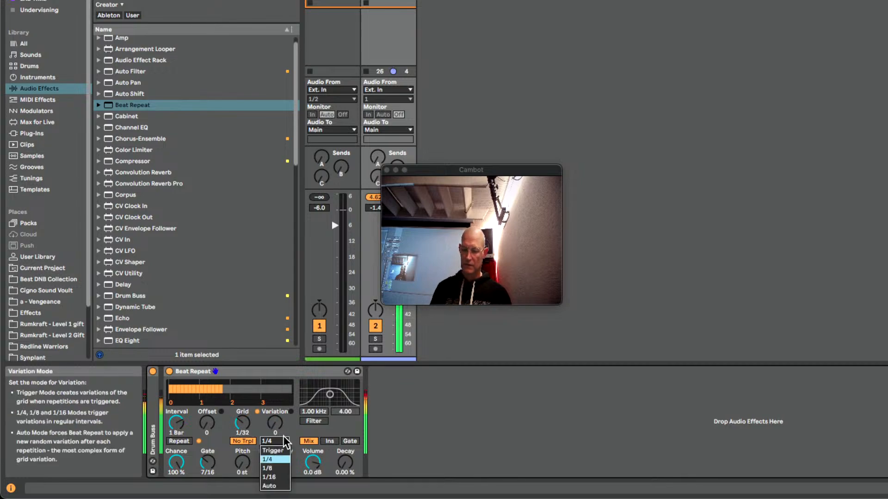
pyautogui.click(283, 441)
pyautogui.click(277, 485)
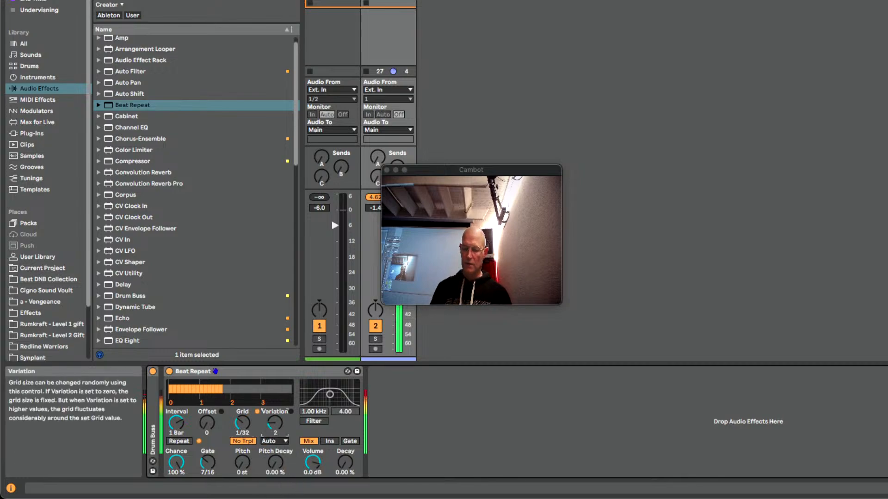
pyautogui.moveTo(275, 422); pyautogui.dragTo(274, 417)
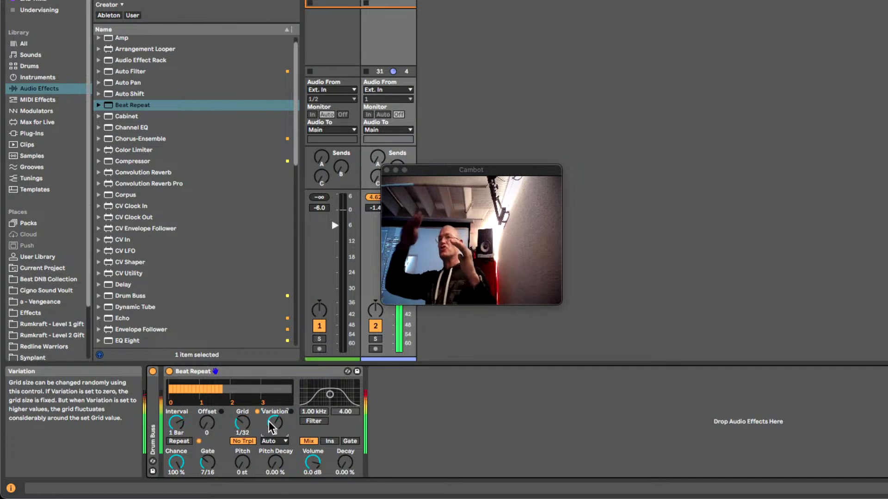
# Try the Trigger variation mode for comparison, and return the mode to Auto
pyautogui.click(284, 439)
pyautogui.click(281, 454)
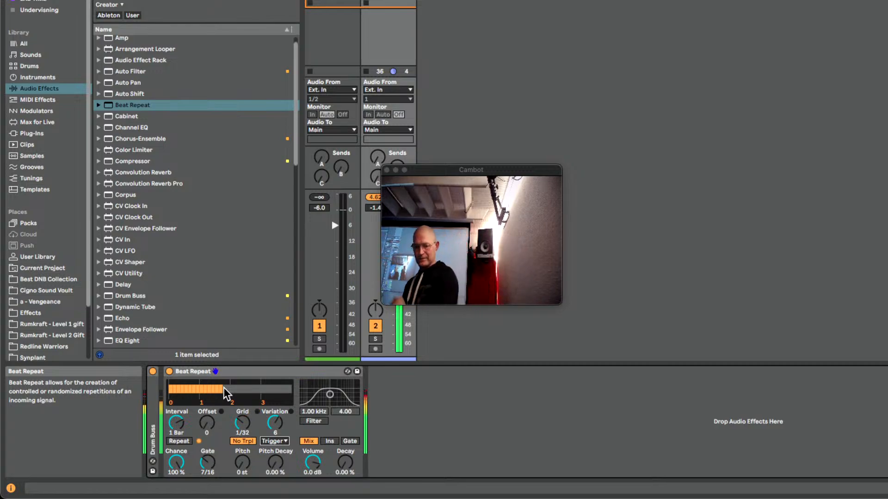
pyautogui.click(267, 444)
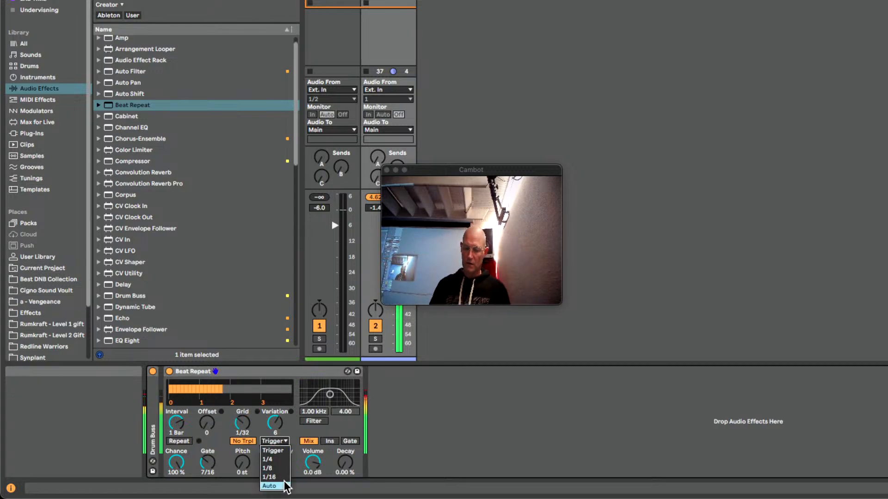
pyautogui.click(276, 488)
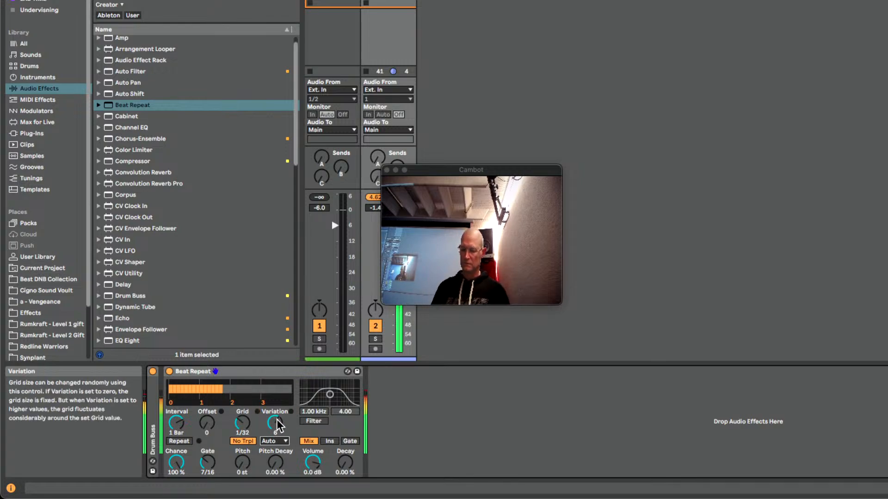
# Lower Beat Repeat's variation to 0 and raise it gradually to 10
pyautogui.moveTo(276, 421); pyautogui.dragTo(276, 457)
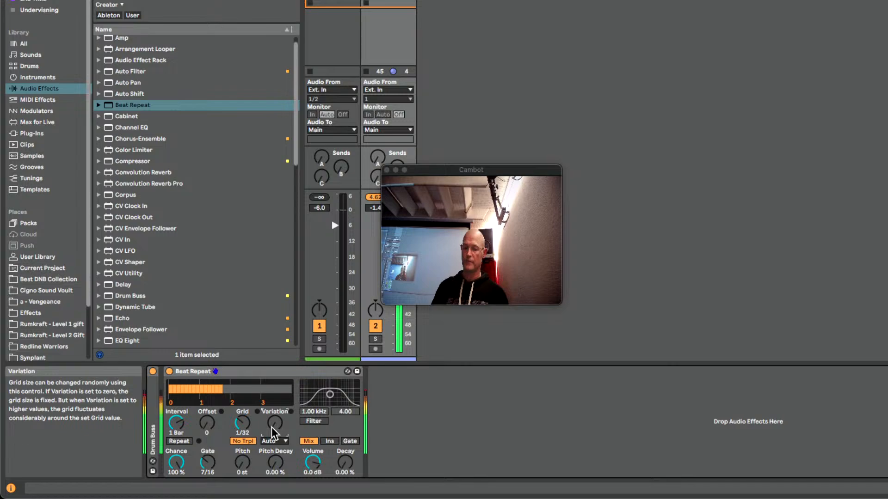
pyautogui.moveTo(270, 427); pyautogui.dragTo(271, 414)
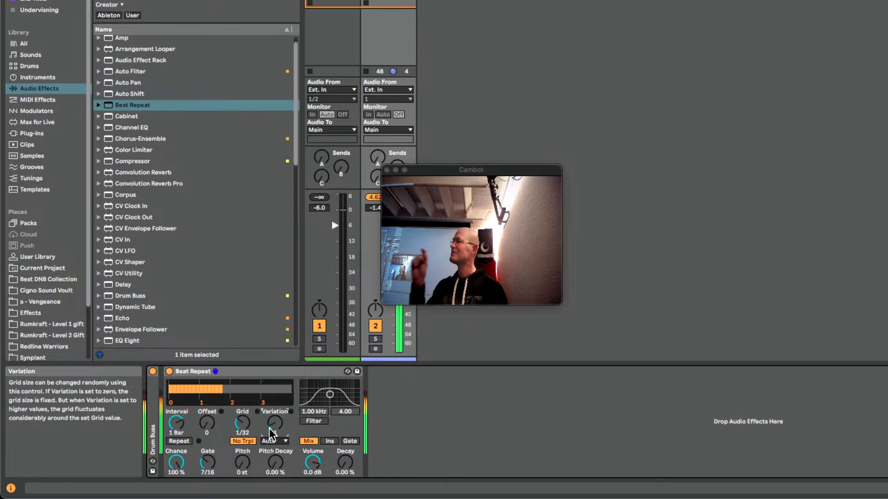
pyautogui.moveTo(269, 429); pyautogui.dragTo(269, 402)
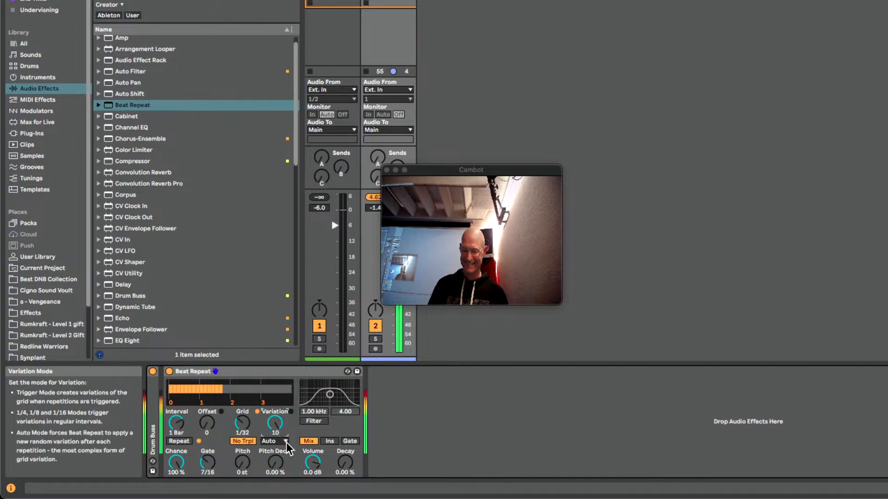
# Set Beat Repeat's grid to 1/16 and its variation mode to Trigger
pyautogui.moveTo(247, 423); pyautogui.dragTo(246, 419)
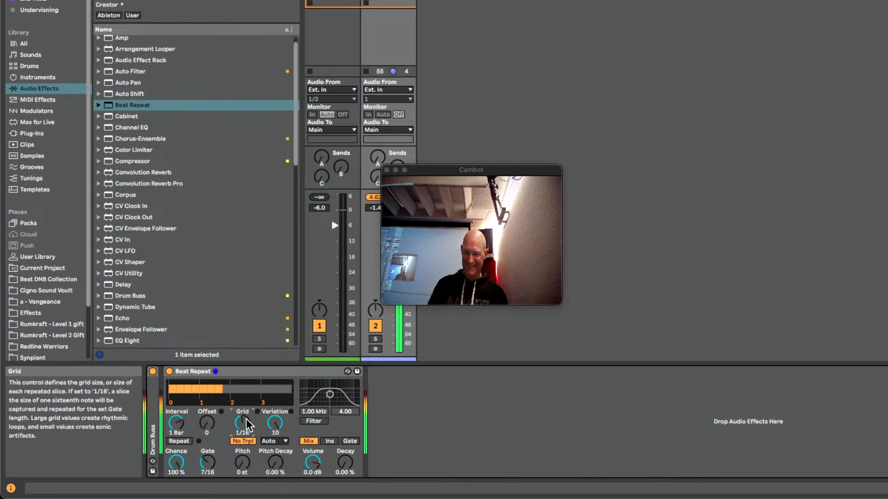
pyautogui.click(283, 441)
pyautogui.click(278, 450)
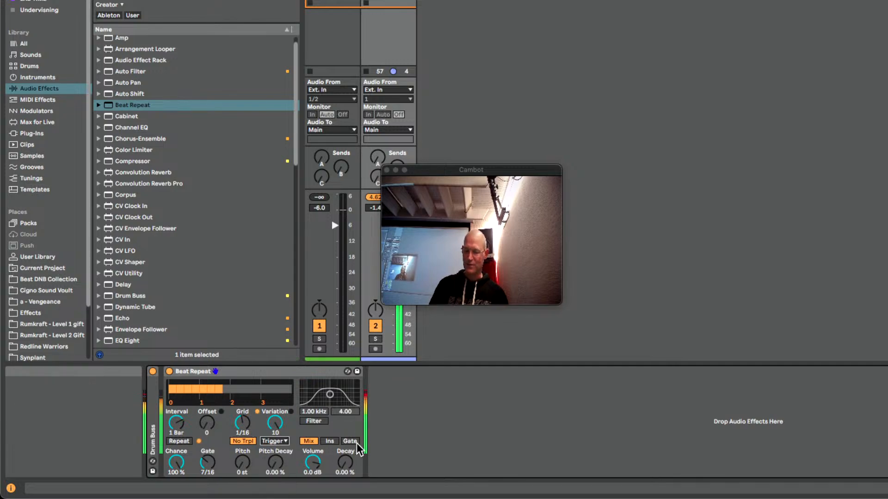
# Enable Beat Repeat's filter and set its band-pass to 7.13 kHz with a width of 1.56
pyautogui.click(311, 422)
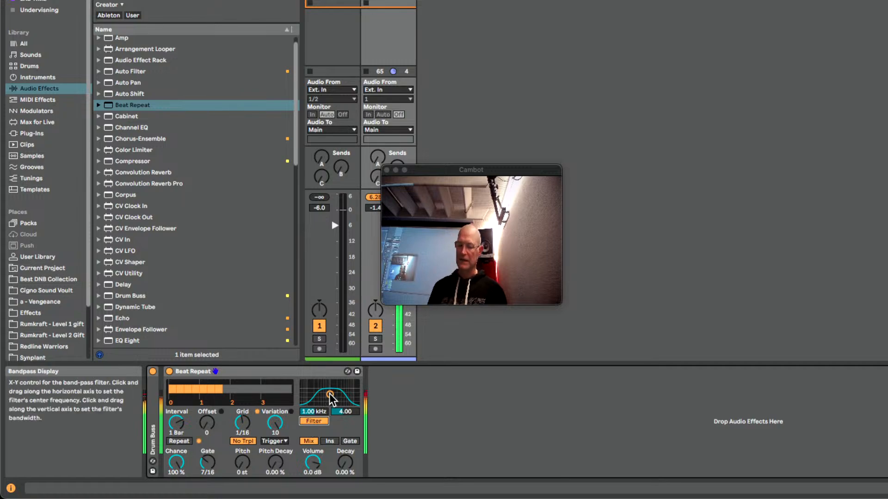
pyautogui.moveTo(329, 395); pyautogui.dragTo(347, 400)
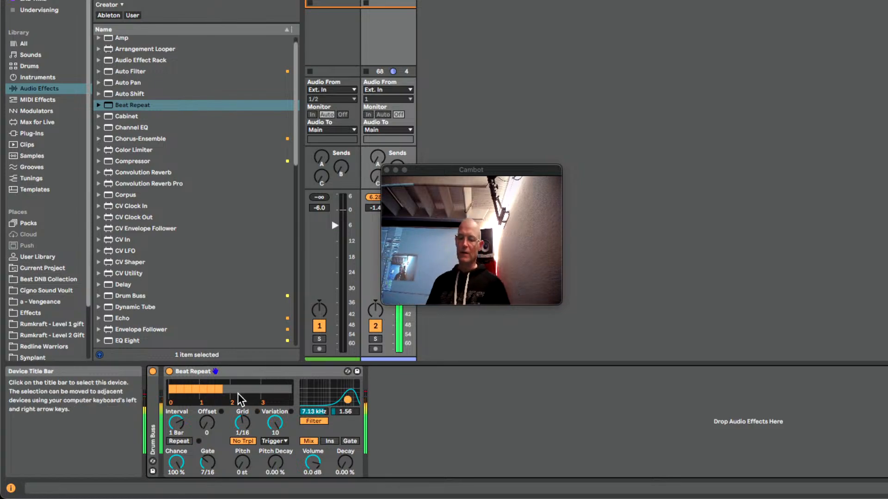
# Offset the repeats by 6/16 and set the filter's band-pass to 50 Hz with a width of 6.08
pyautogui.moveTo(207, 422); pyautogui.dragTo(207, 400)
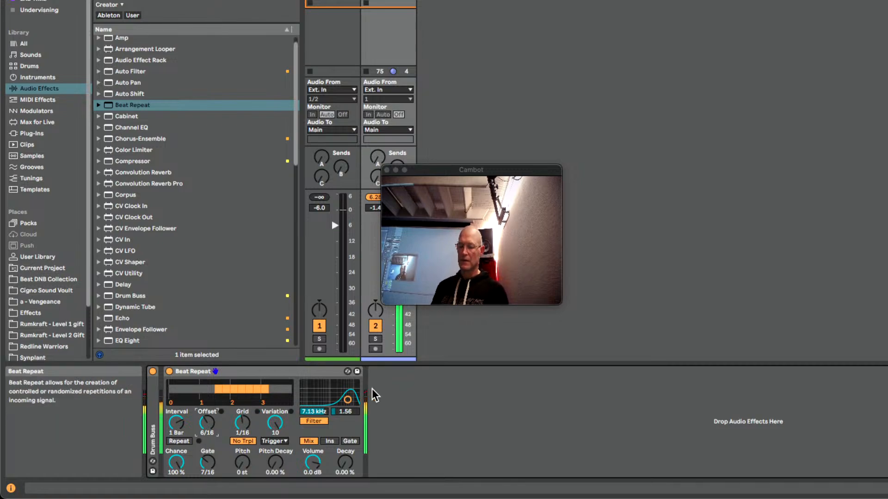
pyautogui.moveTo(347, 400); pyautogui.dragTo(303, 390)
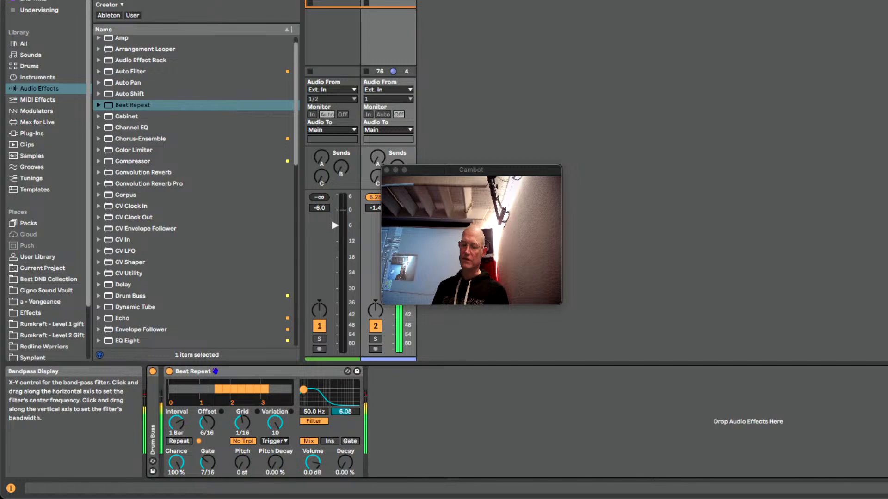
# Reset Beat Repeat's offset to 0, set its band-pass to 1.20 kHz with a width of 4.48, and turn the filter off
pyautogui.moveTo(203, 420); pyautogui.dragTo(204, 444)
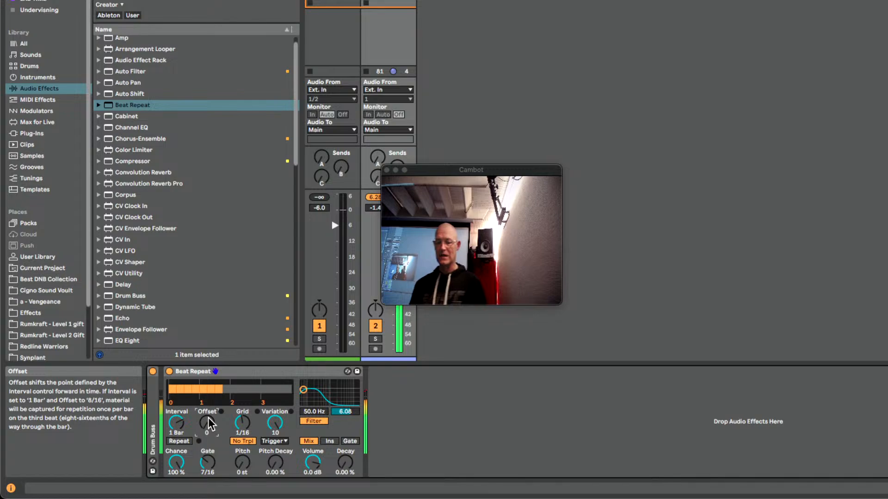
pyautogui.moveTo(308, 386); pyautogui.dragTo(333, 396)
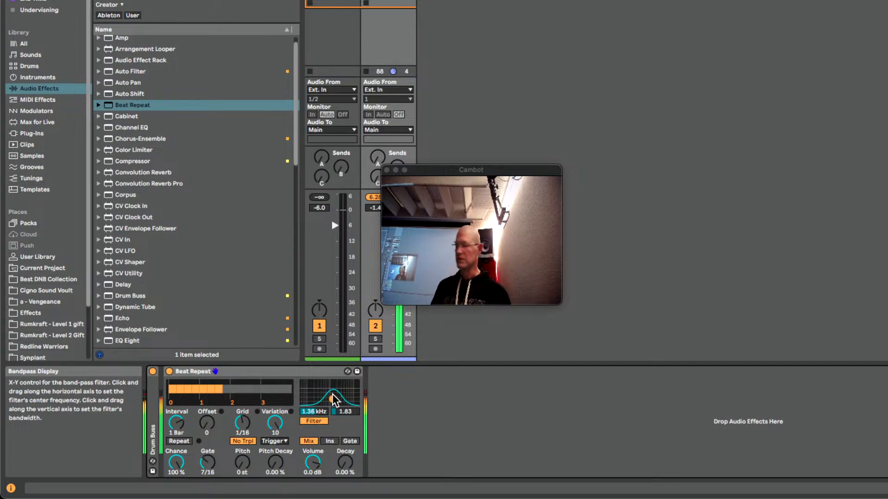
pyautogui.click(317, 420)
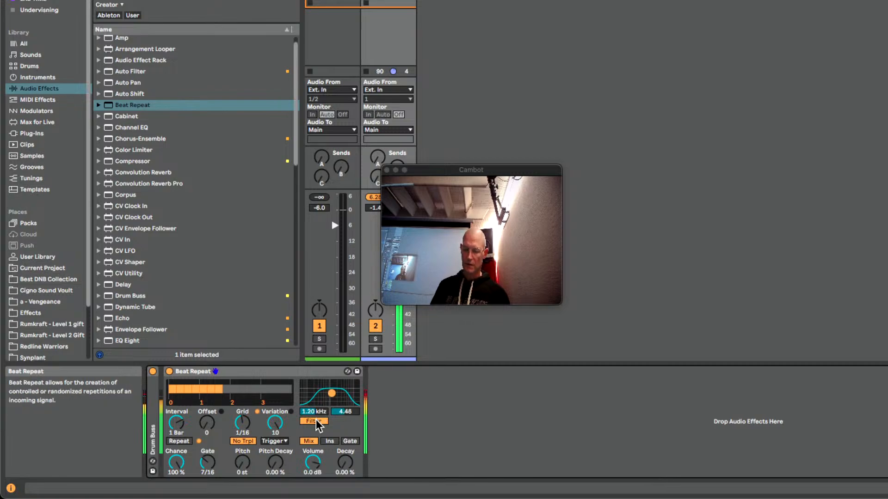
# Raise Beat Repeat's offset gradually through 3/16, 4/16 and 6/16 to 7/16
pyautogui.moveTo(206, 422); pyautogui.dragTo(206, 414)
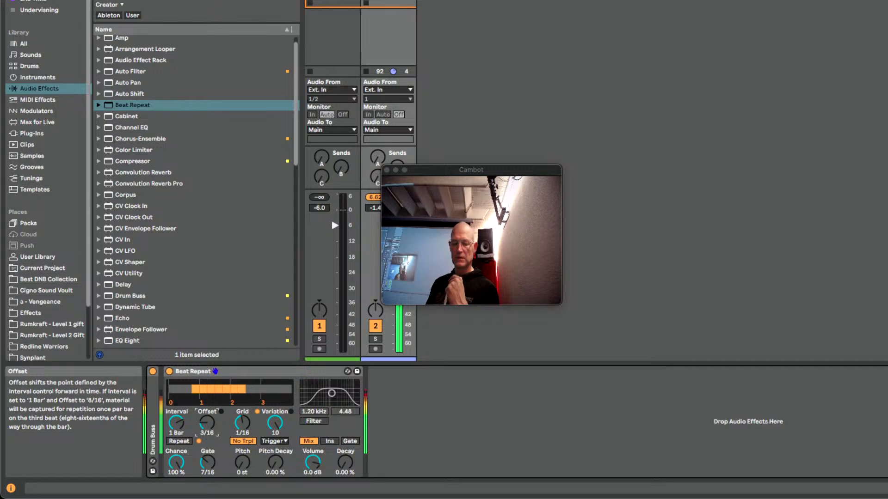
pyautogui.moveTo(206, 422); pyautogui.dragTo(206, 419)
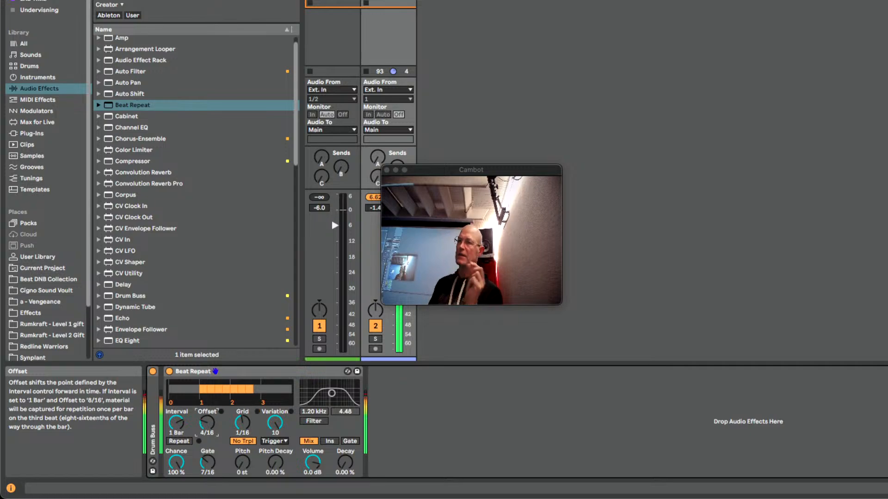
pyautogui.press('Up')
pyautogui.press('Up')
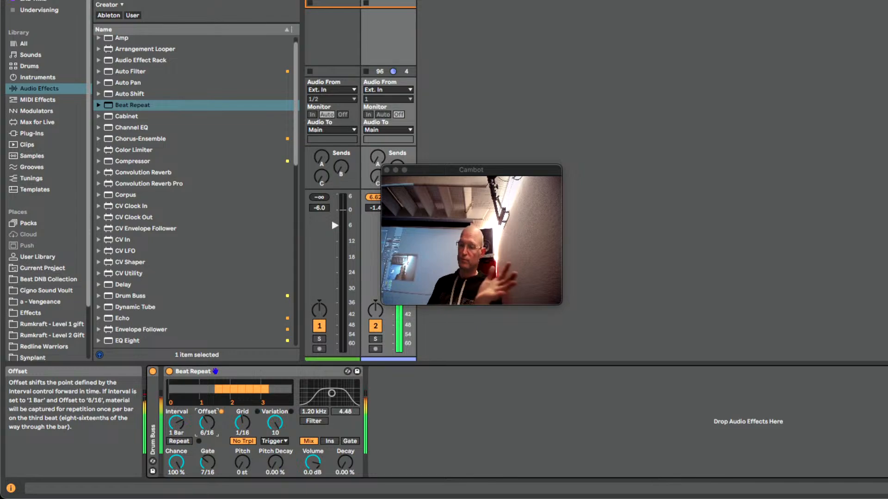
pyautogui.press('Up')
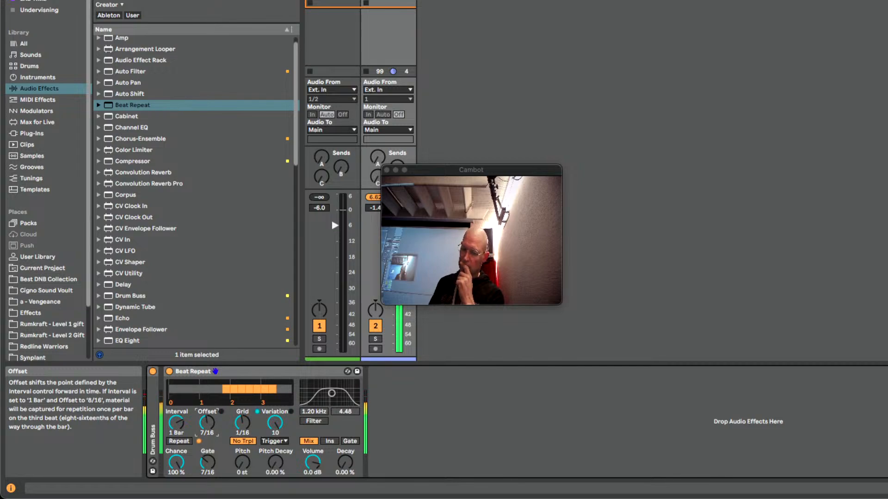
# Reset Beat Repeat's variation to 0 and play a single 1/16 gate at an offset of 8/16
pyautogui.doubleClick(276, 423)
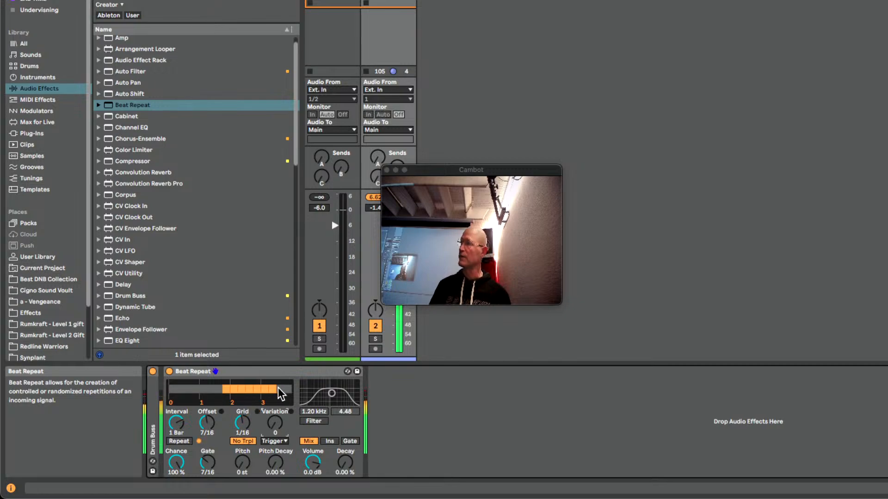
pyautogui.moveTo(207, 462); pyautogui.dragTo(208, 483)
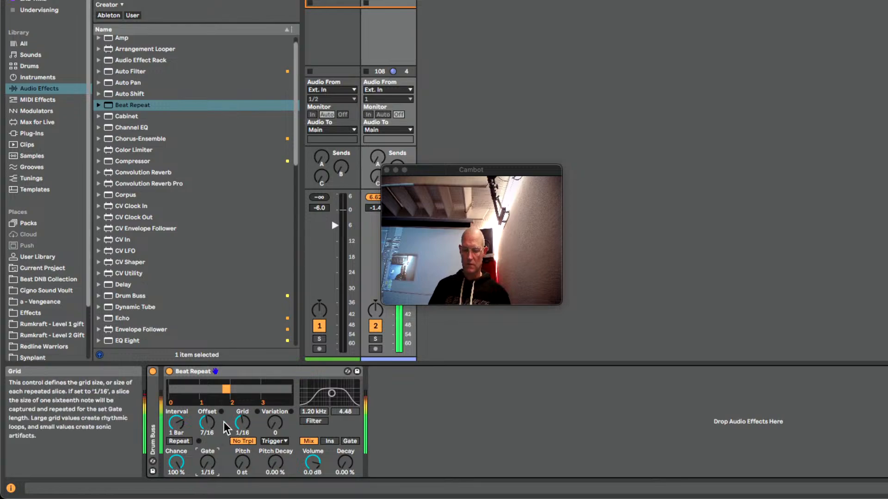
pyautogui.moveTo(207, 422); pyautogui.dragTo(207, 418)
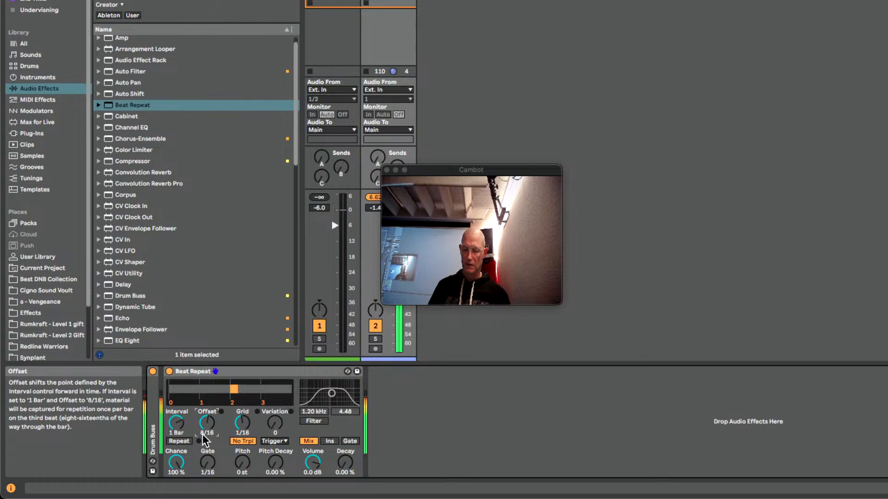
# Try gate lengths of 2/16, 4 bars and 7/16, and raise the volume decay before returning it to 0%
pyautogui.moveTo(208, 463); pyautogui.dragTo(207, 458)
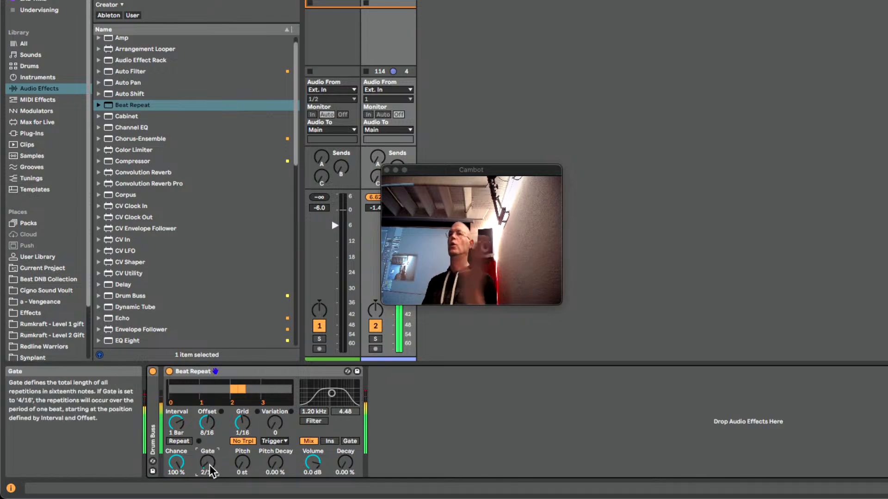
pyautogui.moveTo(210, 463); pyautogui.dragTo(210, 434)
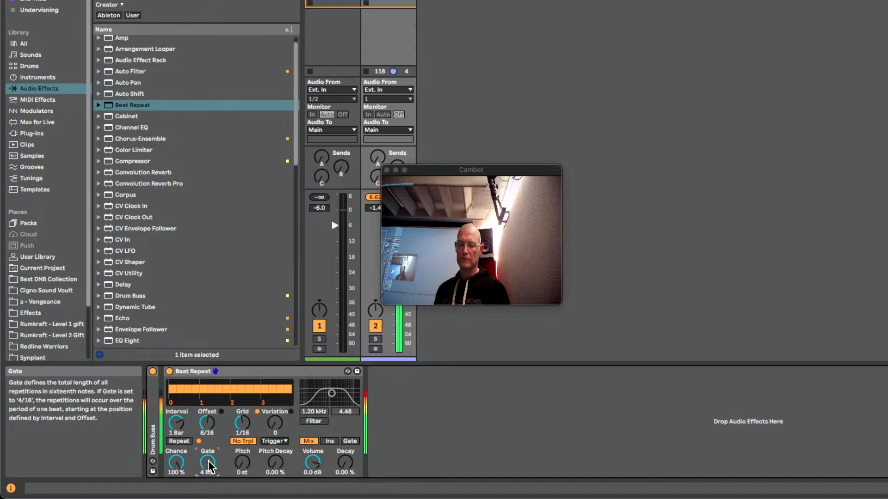
pyautogui.moveTo(209, 465); pyautogui.dragTo(209, 480)
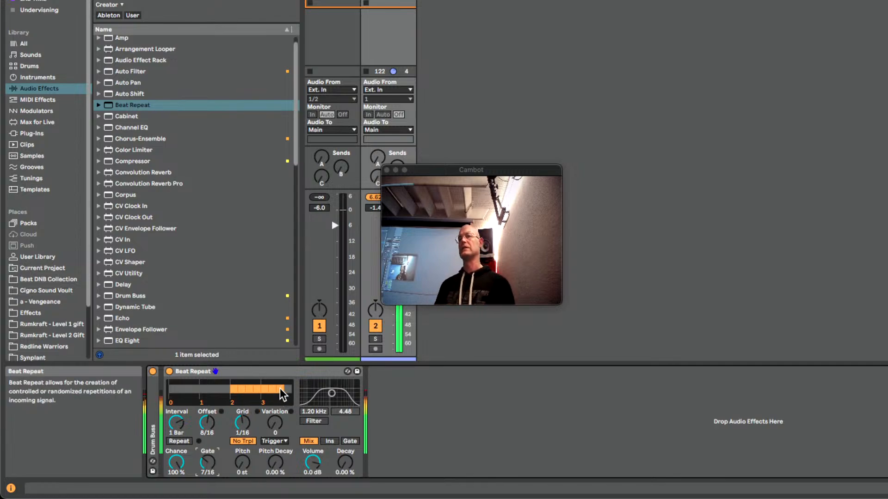
pyautogui.moveTo(345, 463); pyautogui.dragTo(344, 430)
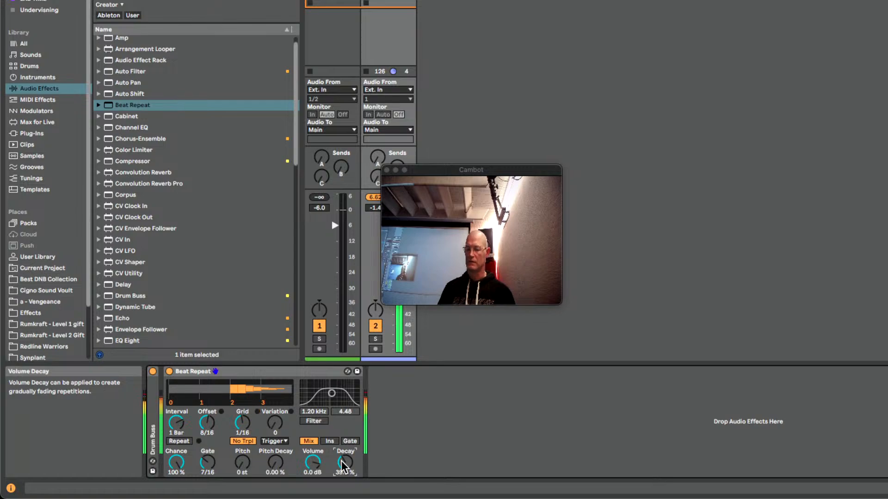
pyautogui.moveTo(342, 461); pyautogui.dragTo(339, 481)
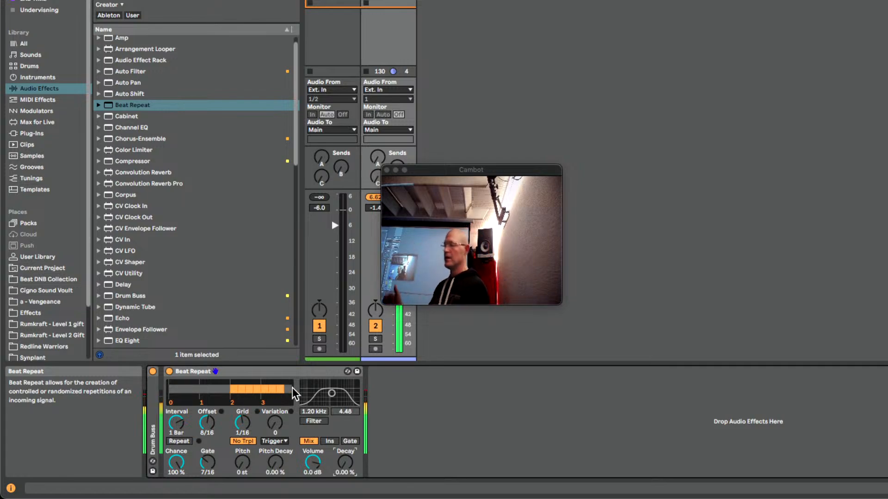
# Lower Beat Repeat's chance to 38.9% and switch manual Repeat on and off twice
pyautogui.moveTo(176, 462)
pyautogui.mouseDown()
pyautogui.moveTo(176, 481)
pyautogui.moveTo(169, 462)
pyautogui.mouseUp()
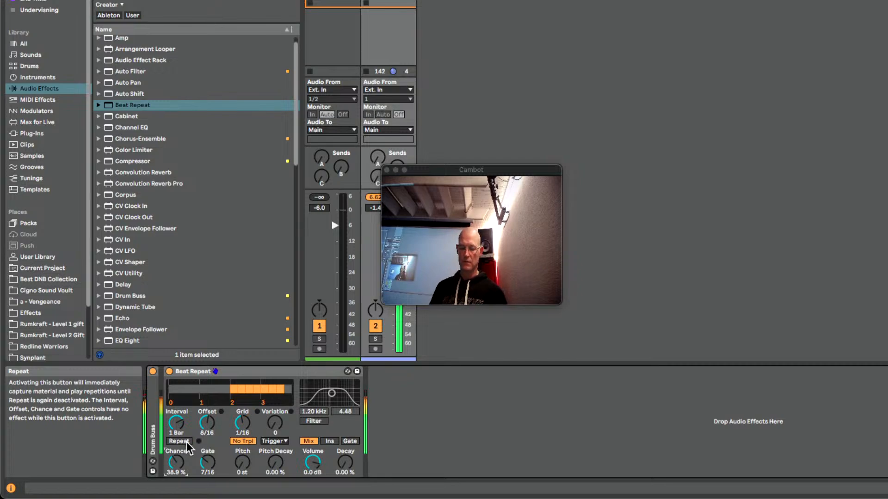
pyautogui.click(187, 443)
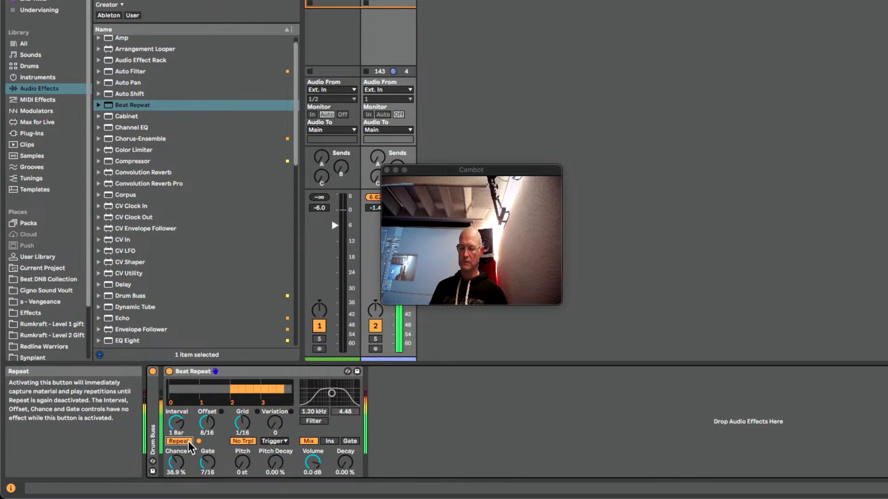
pyautogui.click(187, 443)
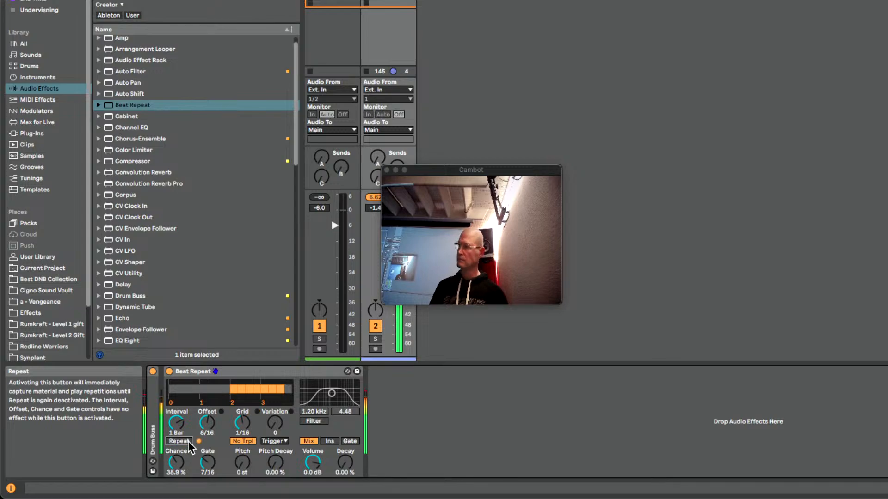
pyautogui.click(185, 442)
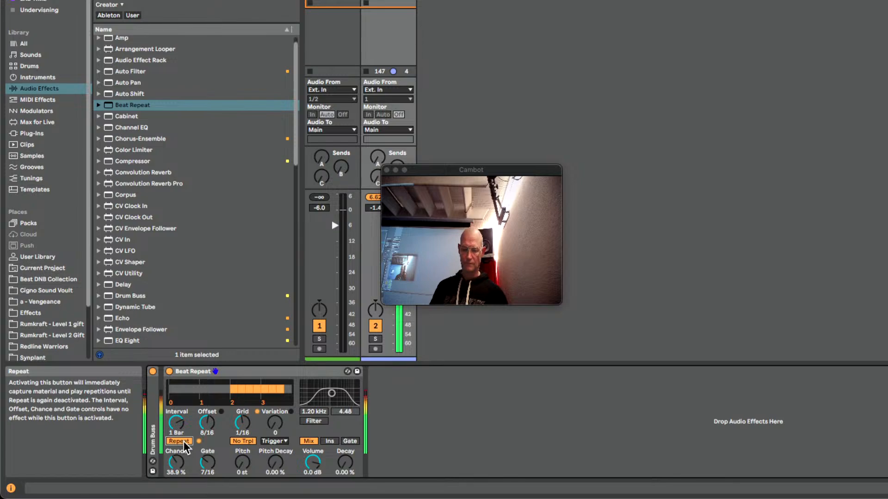
pyautogui.click(185, 442)
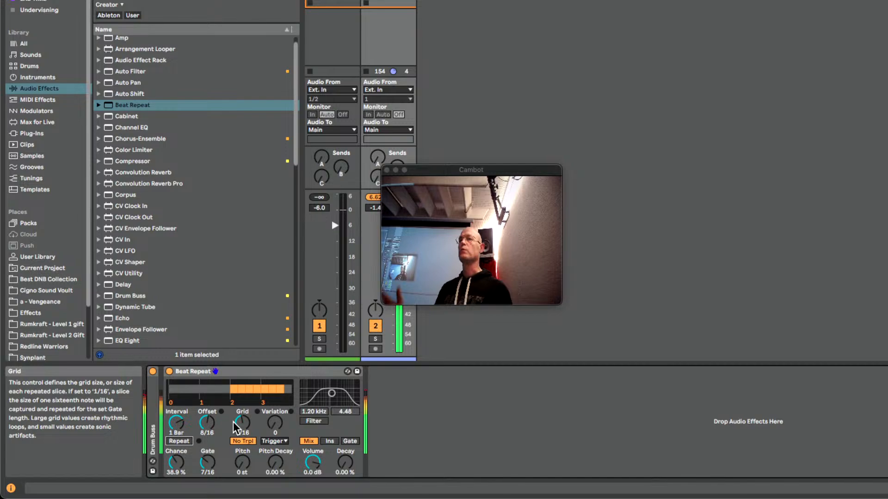
# Try Beat Repeat's Insert output mode with chance raised to 100%, and switch the output mode to Gate
pyautogui.click(331, 444)
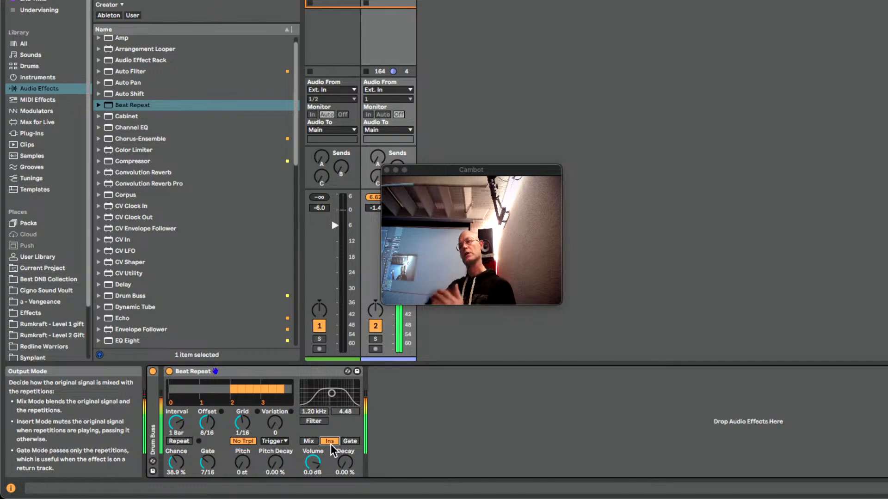
pyautogui.moveTo(176, 462); pyautogui.dragTo(176, 430)
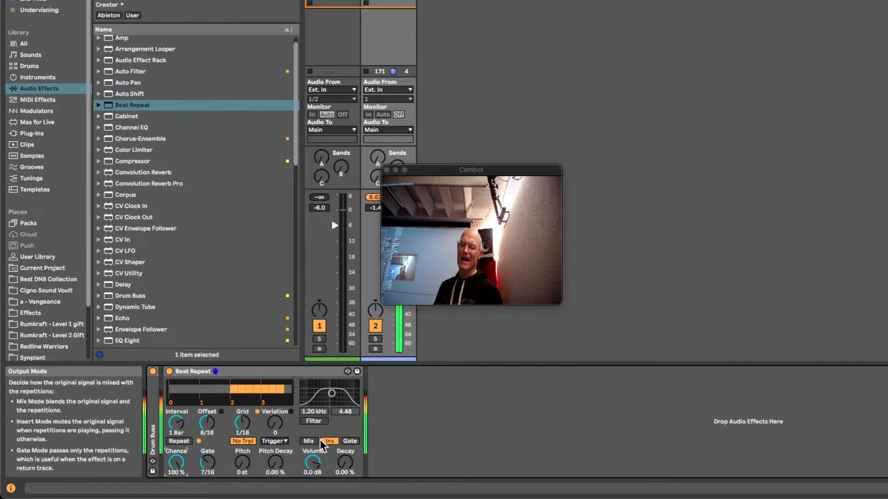
pyautogui.click(349, 441)
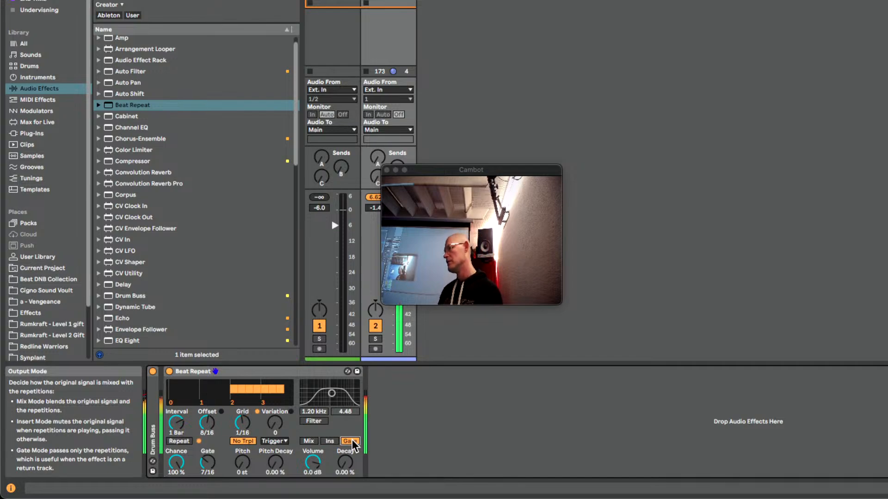
# Set Beat Repeat's variation to 10, gate to 15/16, volume decay to 47.6% and volume to 6.0 dB
pyautogui.moveTo(270, 424); pyautogui.dragTo(277, 406)
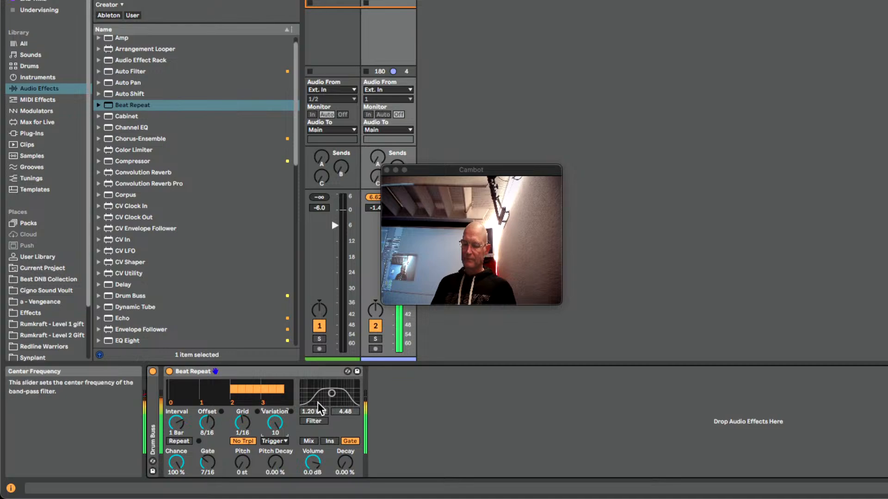
pyautogui.moveTo(345, 462); pyautogui.dragTo(345, 445)
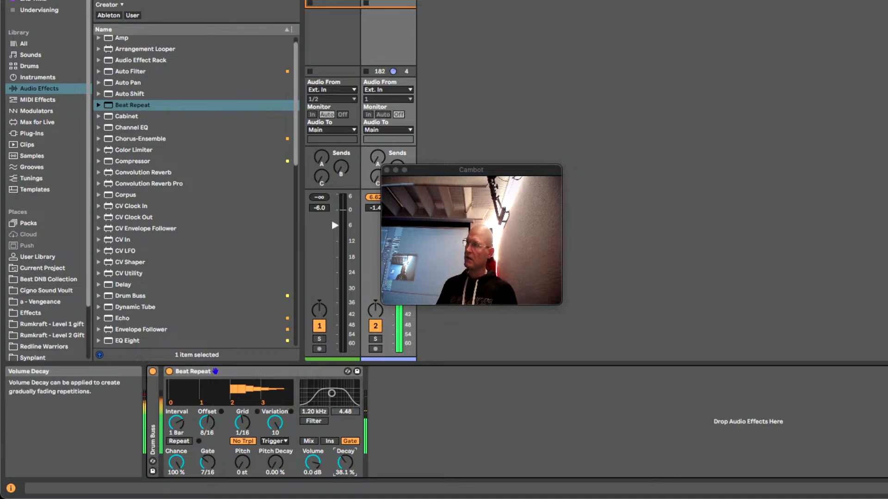
pyautogui.moveTo(208, 463)
pyautogui.mouseDown()
pyautogui.moveTo(208, 451)
pyautogui.moveTo(210, 465)
pyautogui.mouseUp()
pyautogui.moveTo(346, 462); pyautogui.dragTo(346, 456)
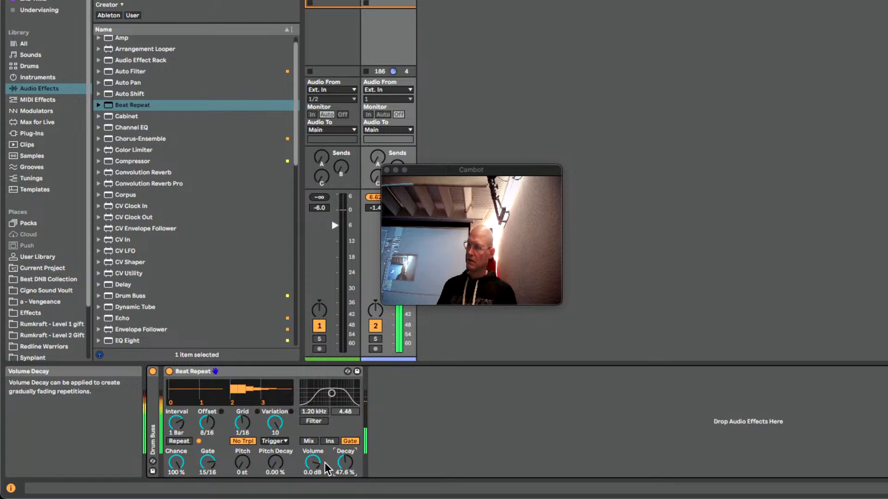
pyautogui.moveTo(314, 466); pyautogui.dragTo(314, 465)
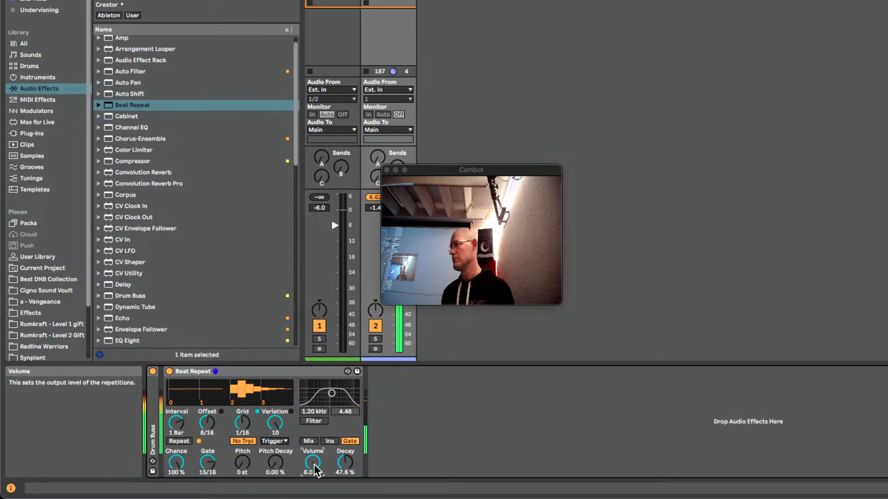
# Enable the band-pass filter at 1.90 kHz with a width of 4.75 in Mix mode, and return the output mode to Gate
pyautogui.click(308, 441)
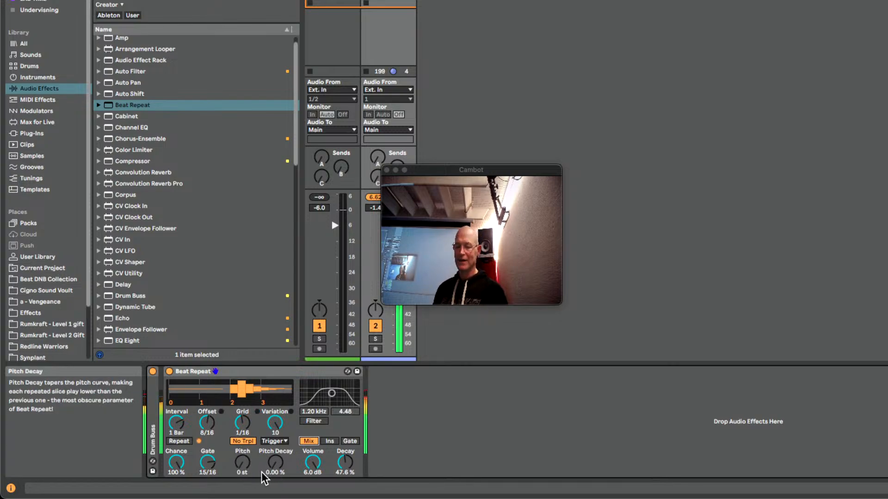
pyautogui.click(304, 421)
pyautogui.moveTo(331, 393); pyautogui.dragTo(336, 393)
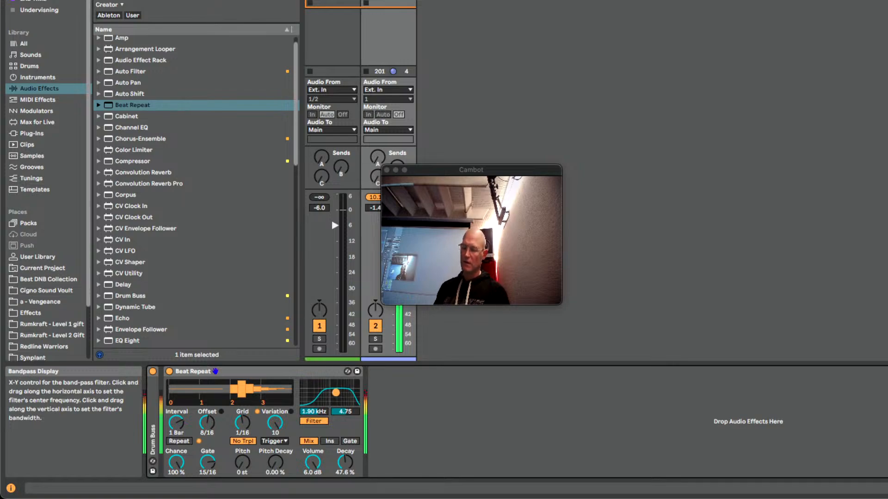
pyautogui.click(354, 440)
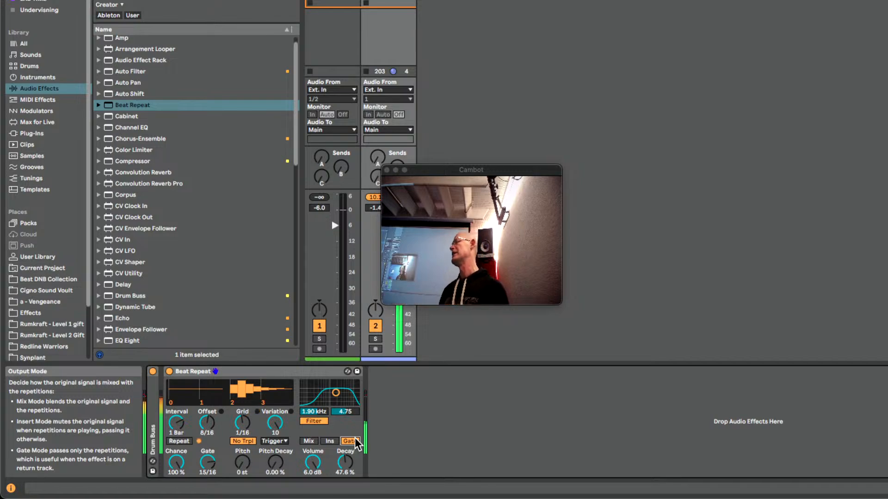
# Set Beat Repeat's variation to 0 and its volume decay to 30.2%
pyautogui.moveTo(275, 423); pyautogui.dragTo(269, 455)
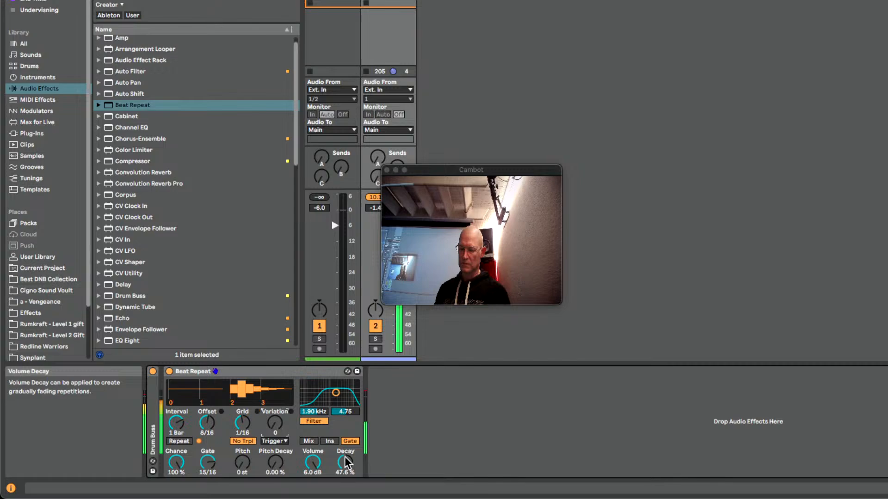
pyautogui.moveTo(346, 463); pyautogui.dragTo(346, 478)
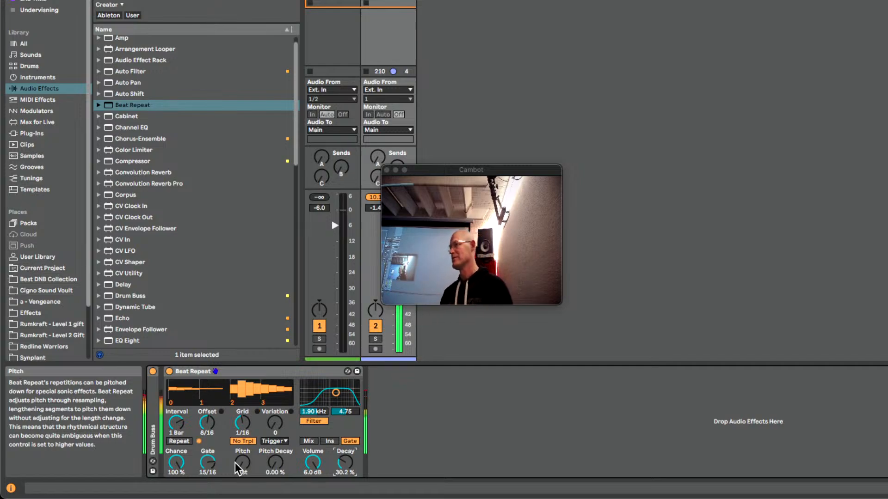
# Pitch the repeats down to -10 st with a pitch decay of 61.9%, and set the variation to 10
pyautogui.moveTo(235, 462); pyautogui.dragTo(235, 472)
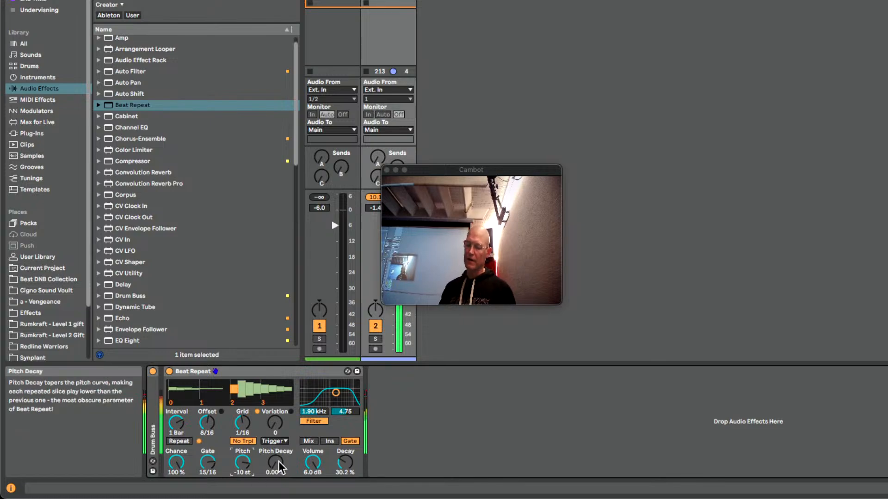
pyautogui.moveTo(275, 464); pyautogui.dragTo(275, 425)
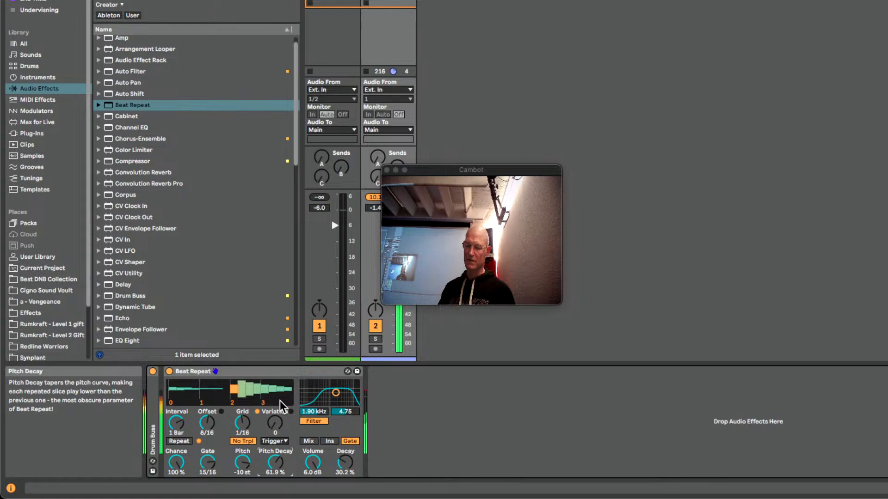
pyautogui.moveTo(274, 422); pyautogui.dragTo(283, 363)
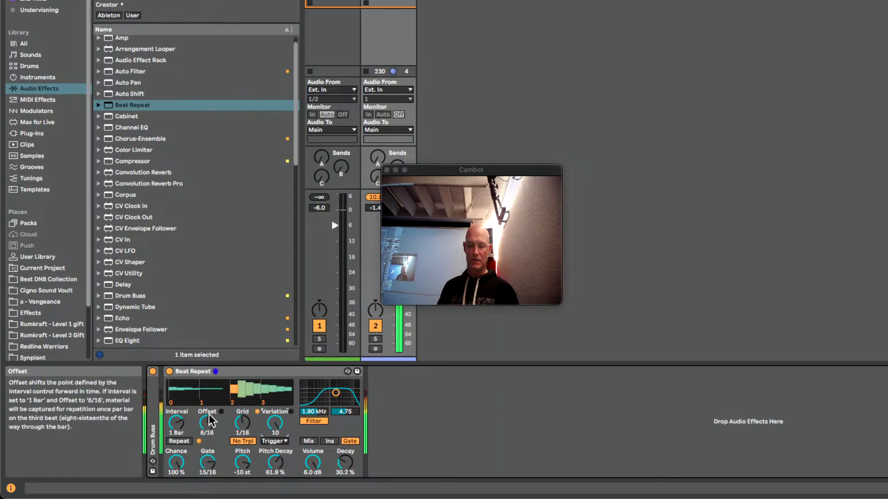
# Set Beat Repeat's offset to 4/16 and add an LFO device after Beat Repeat
pyautogui.moveTo(204, 436); pyautogui.dragTo(204, 444)
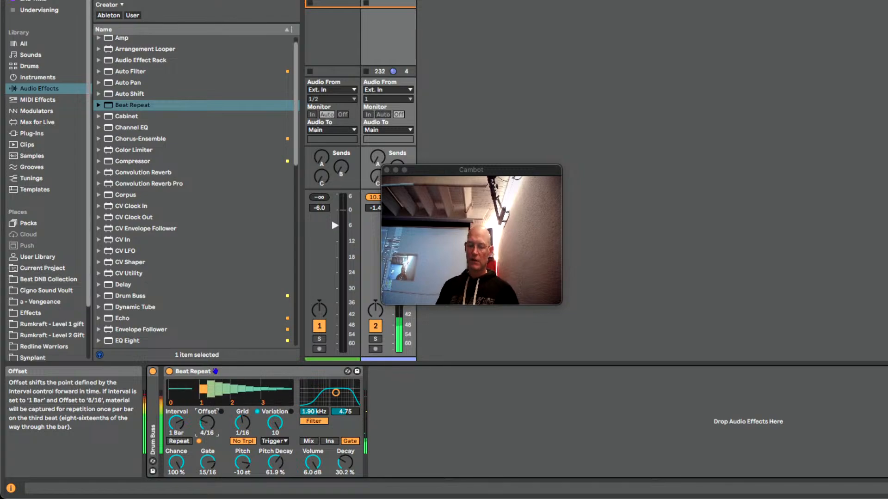
pyautogui.press('super+f')
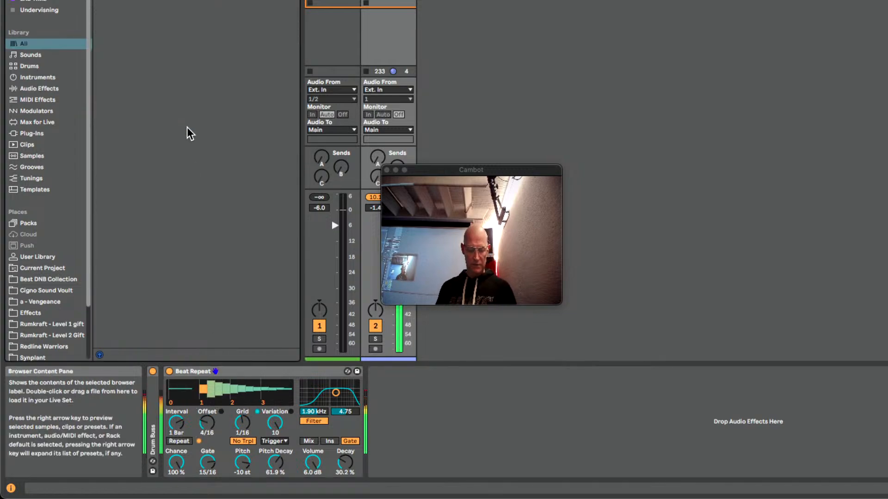
pyautogui.write('lfo')
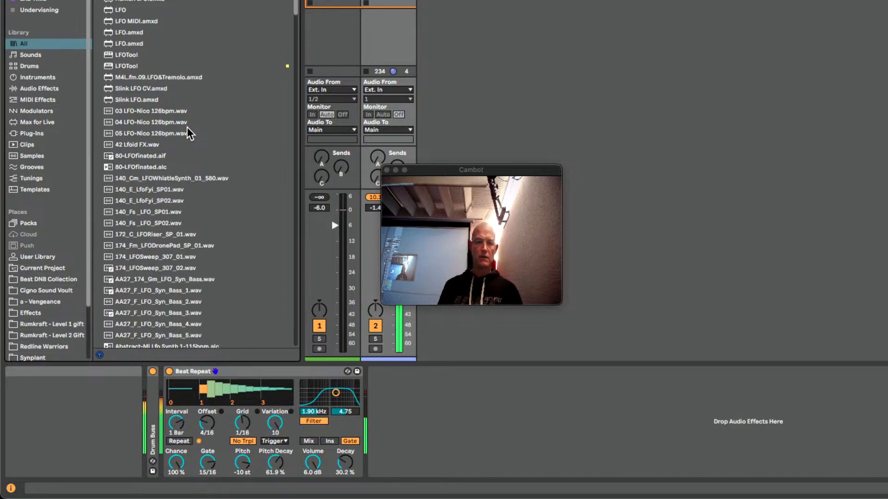
pyautogui.moveTo(122, 10); pyautogui.dragTo(414, 405)
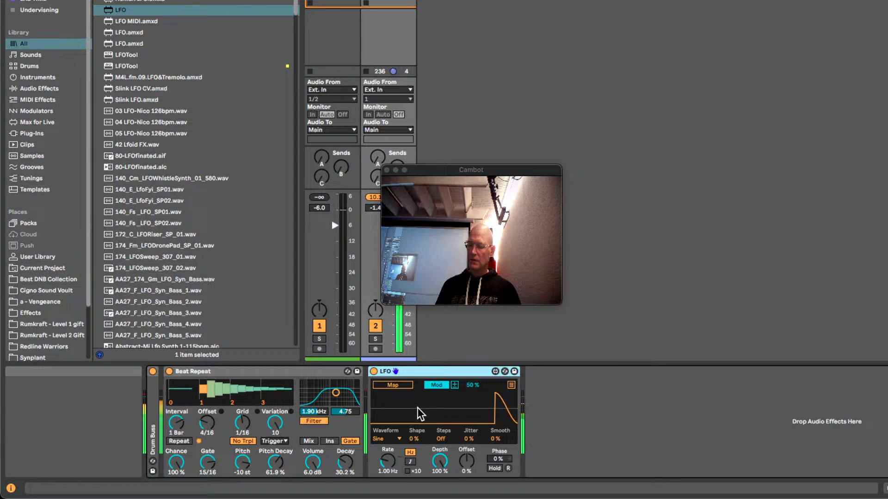
# Map the LFO to Beat Repeat's Offset in Remote mode and set its waveform to Stray
pyautogui.click(403, 389)
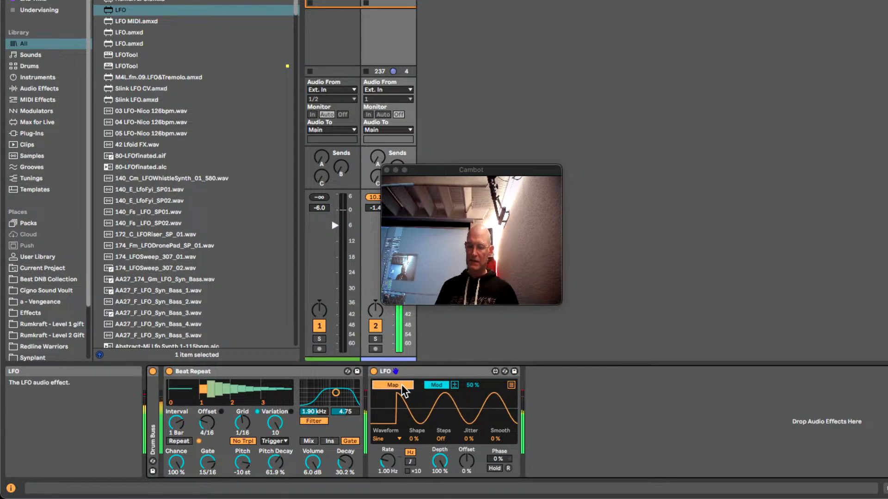
pyautogui.click(207, 418)
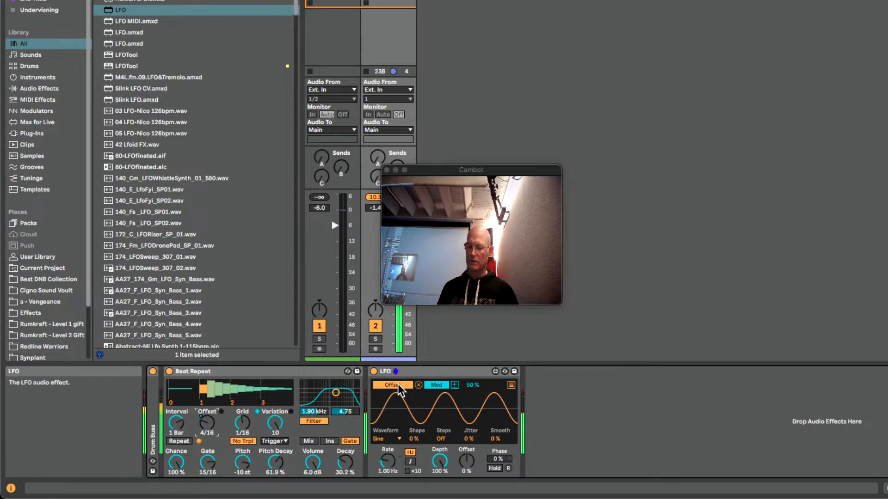
pyautogui.click(438, 386)
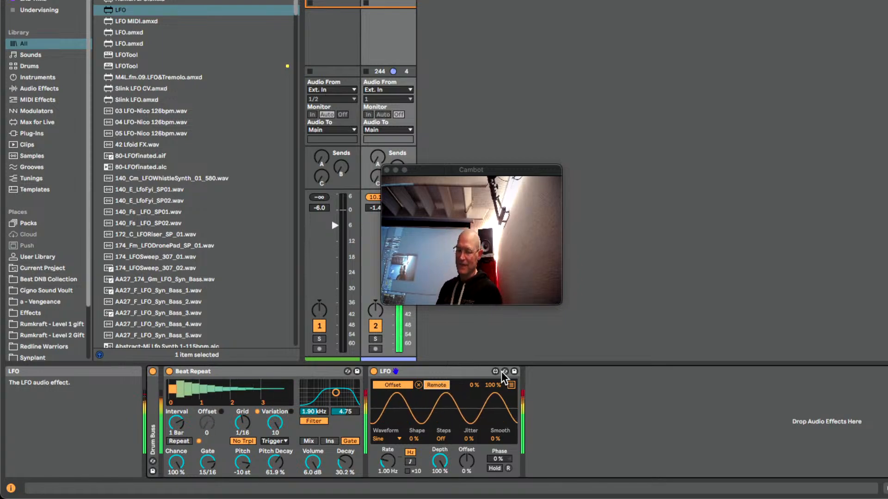
pyautogui.click(381, 442)
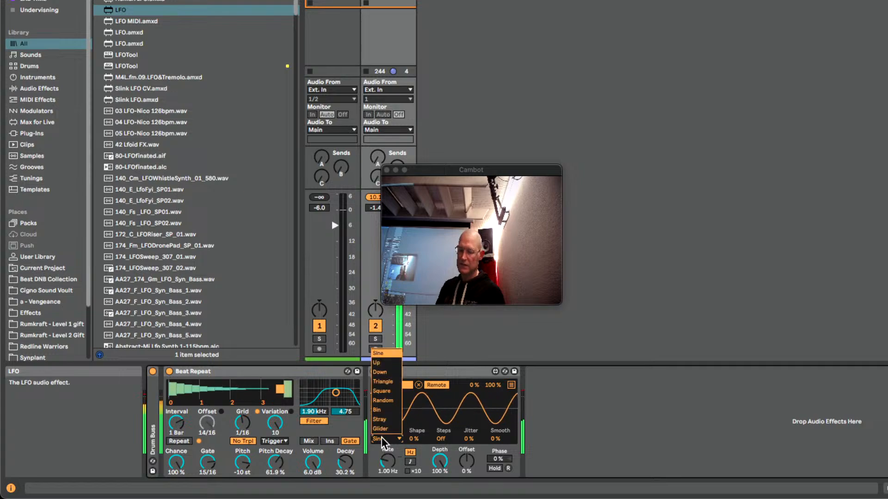
pyautogui.click(398, 419)
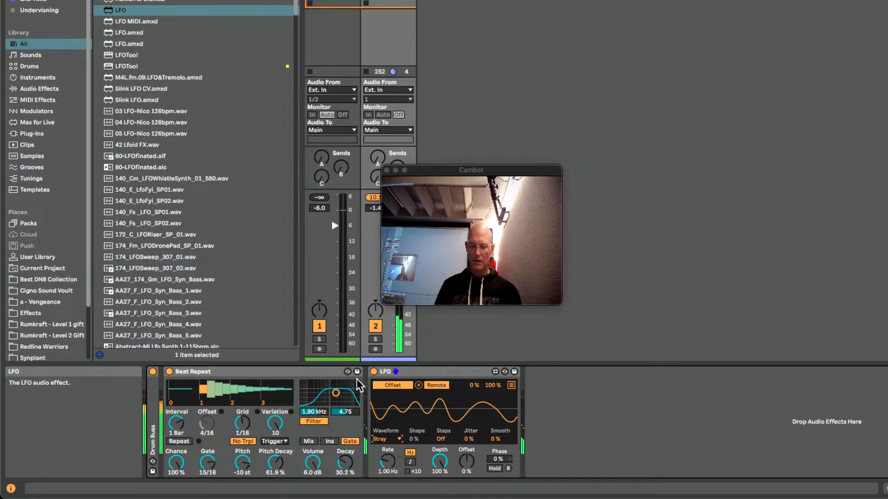
# Place the LFO before Beat Repeat and group both devices into an Audio Effect Rack with its chain list shown
pyautogui.moveTo(406, 375); pyautogui.dragTo(185, 396)
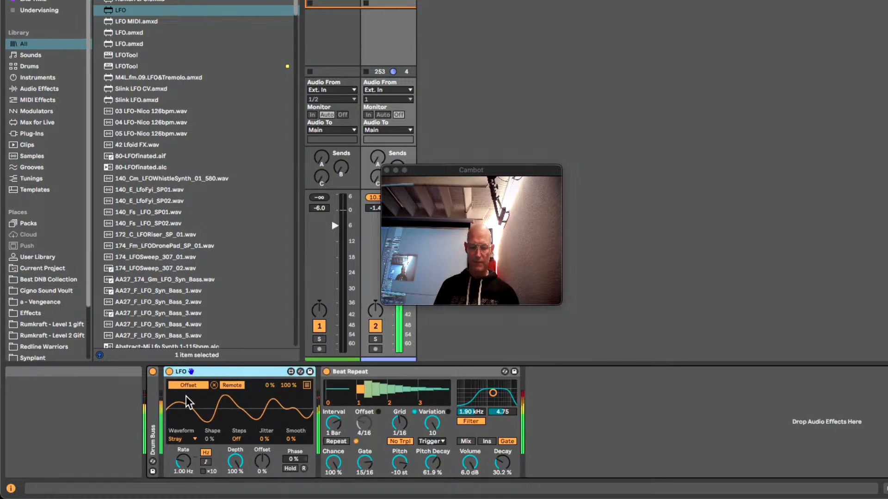
pyautogui.click(391, 371)
pyautogui.press('super+a')
pyautogui.press('super+g')
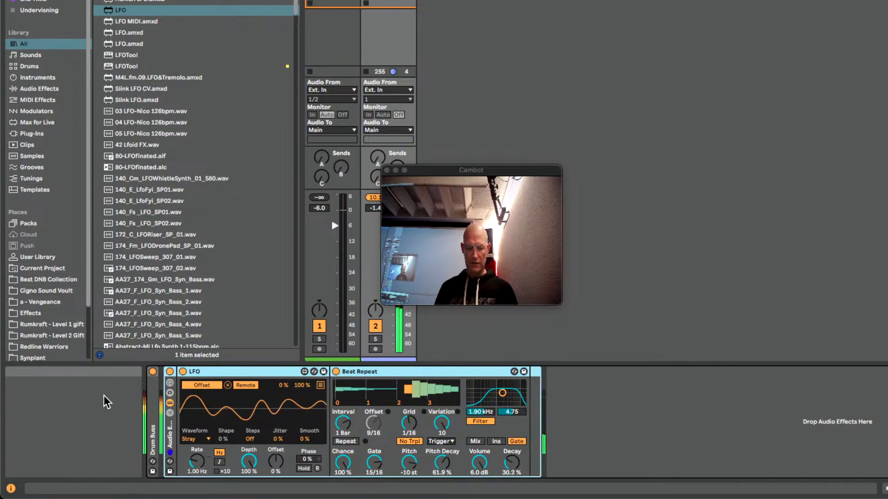
pyautogui.press('super+g')
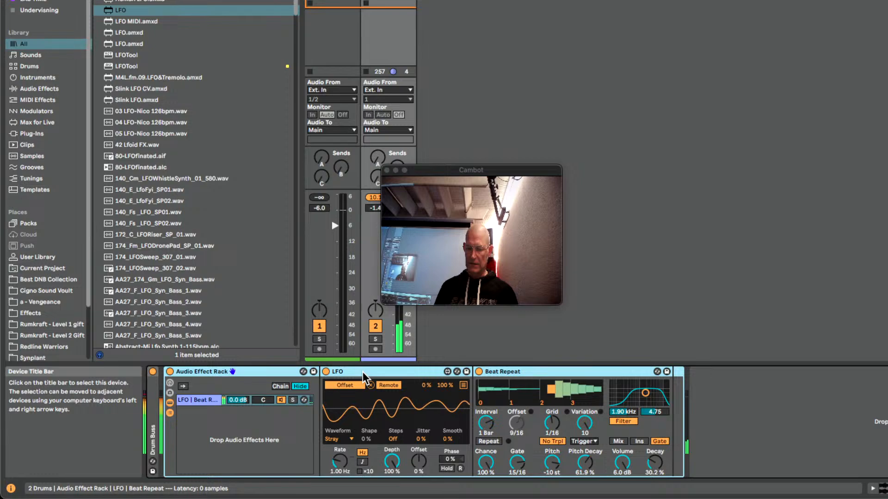
# Move the LFO into its own chain of the rack and deactivate that chain
pyautogui.moveTo(362, 372); pyautogui.dragTo(215, 420)
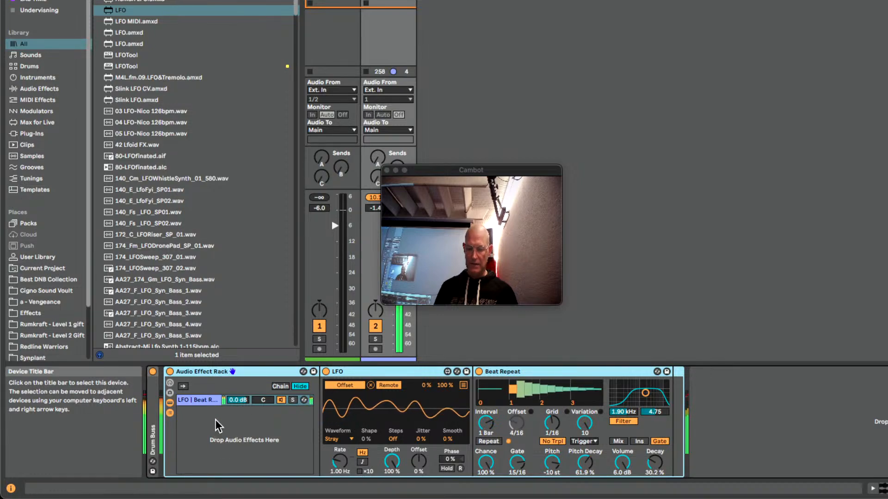
pyautogui.click(386, 375)
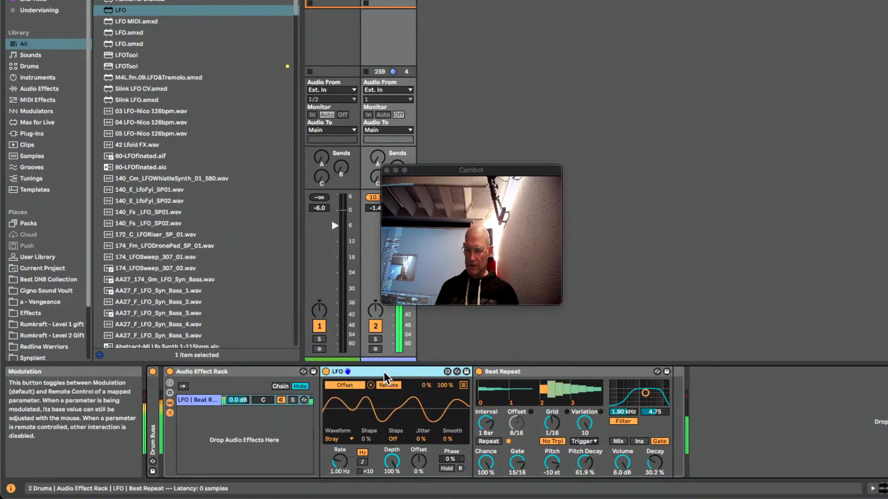
pyautogui.moveTo(383, 371); pyautogui.dragTo(796, 395)
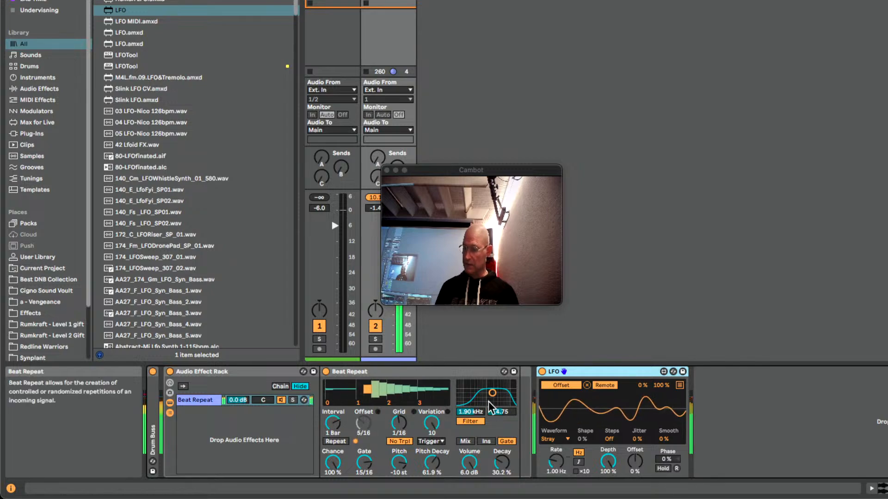
pyautogui.moveTo(617, 373); pyautogui.dragTo(192, 426)
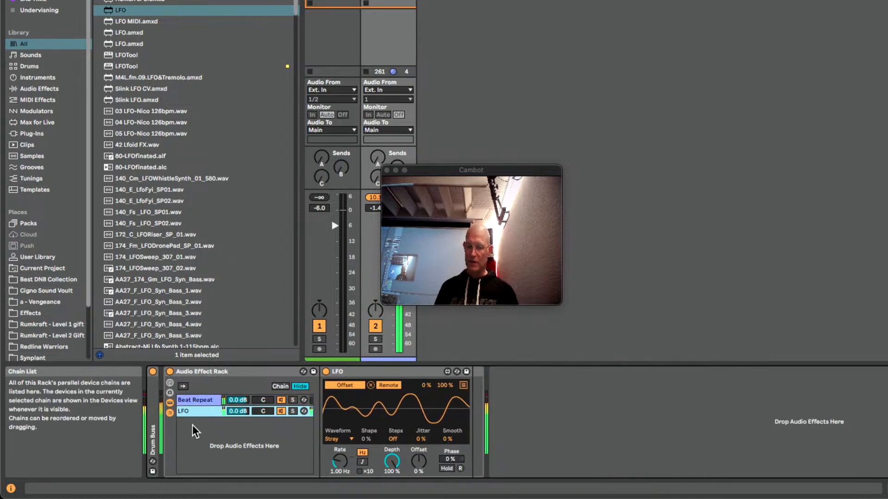
pyautogui.click(193, 398)
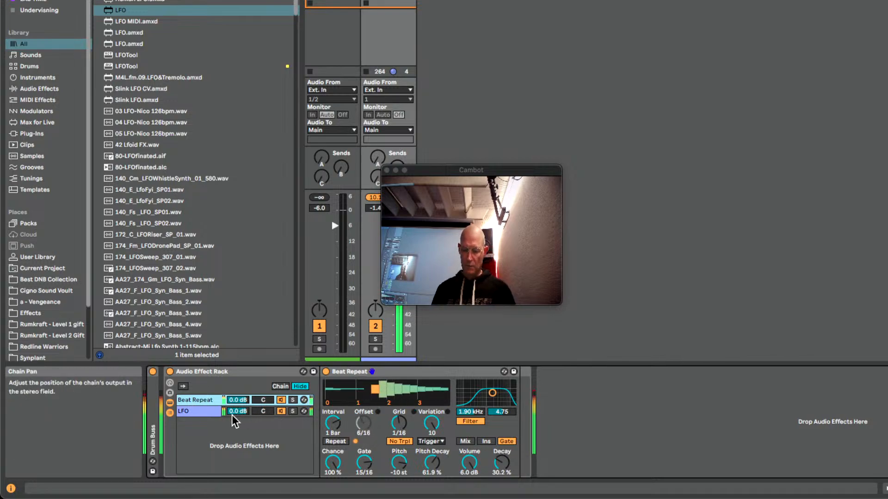
pyautogui.click(281, 411)
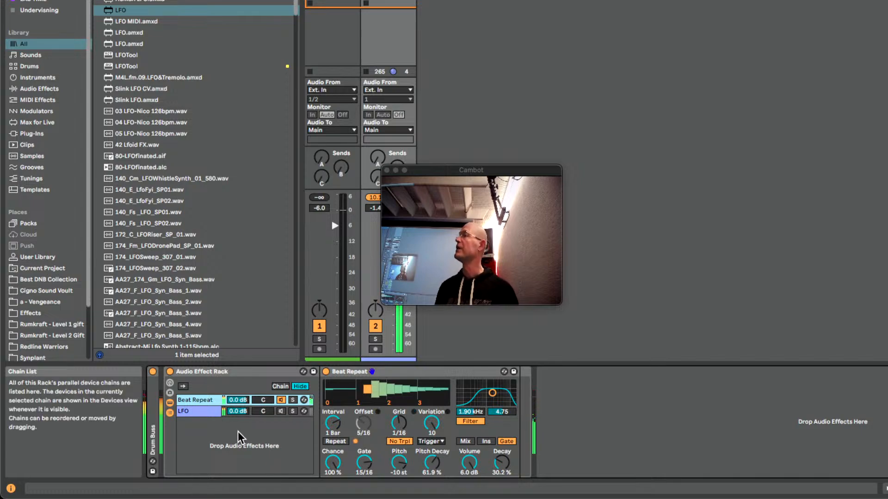
# Duplicate the LFO chain and rename the original chain Offset
pyautogui.click(205, 410)
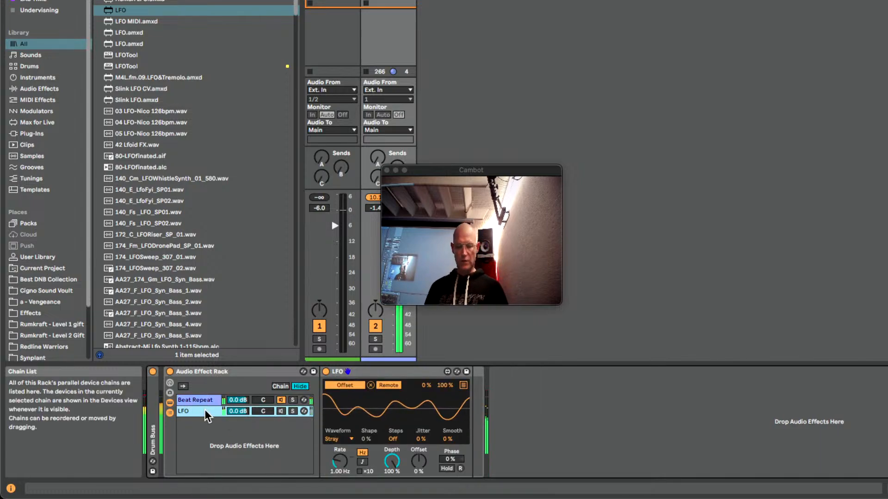
pyautogui.hotkey('ctrl', 'd')
pyautogui.click(192, 411)
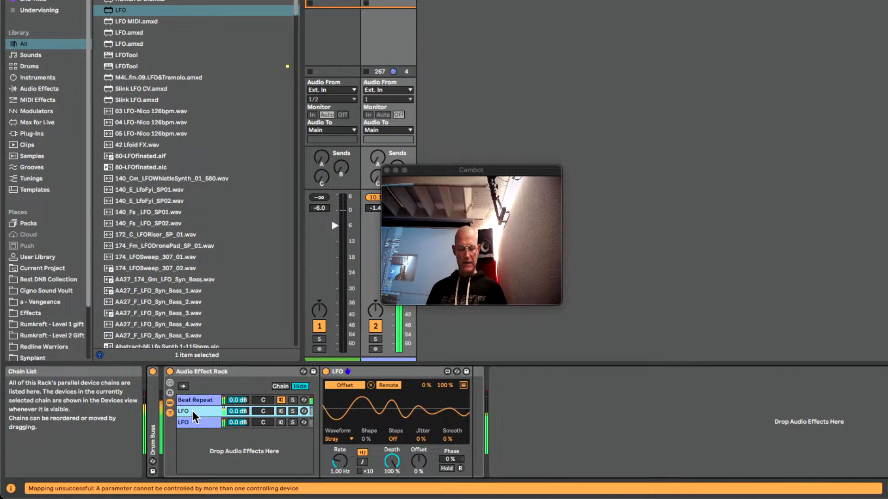
pyautogui.press('super+r')
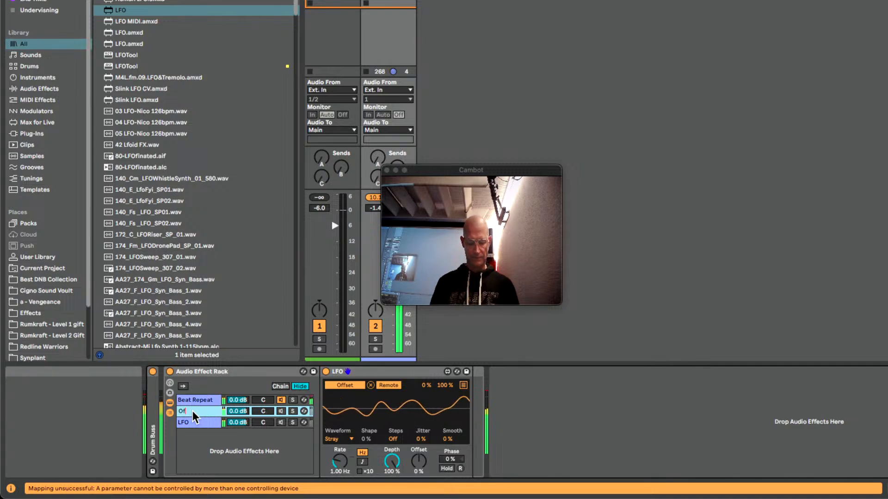
pyautogui.write('Offset')
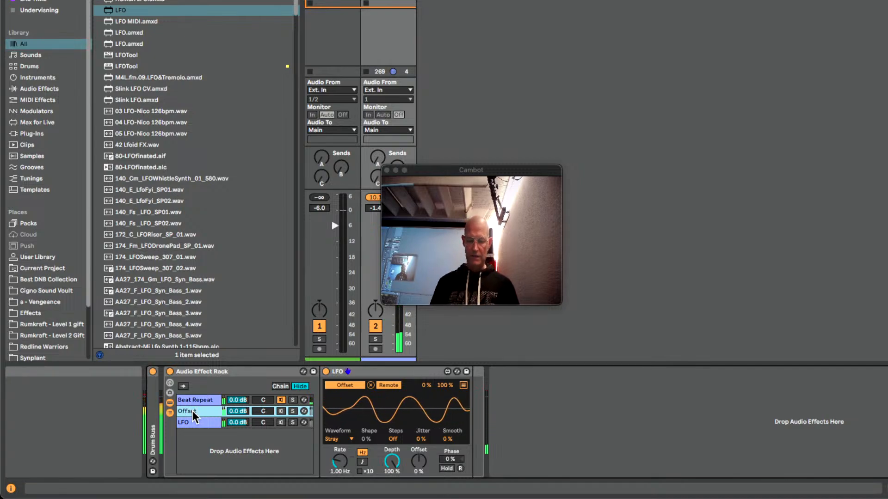
# Rename the duplicated LFO chain Freq and map its LFO to Beat Repeat's filter frequency
pyautogui.click(191, 423)
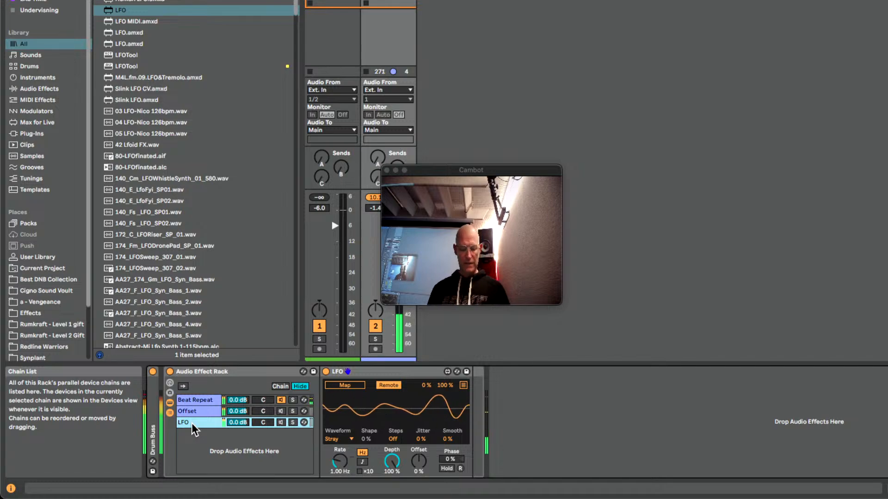
pyautogui.click(207, 399)
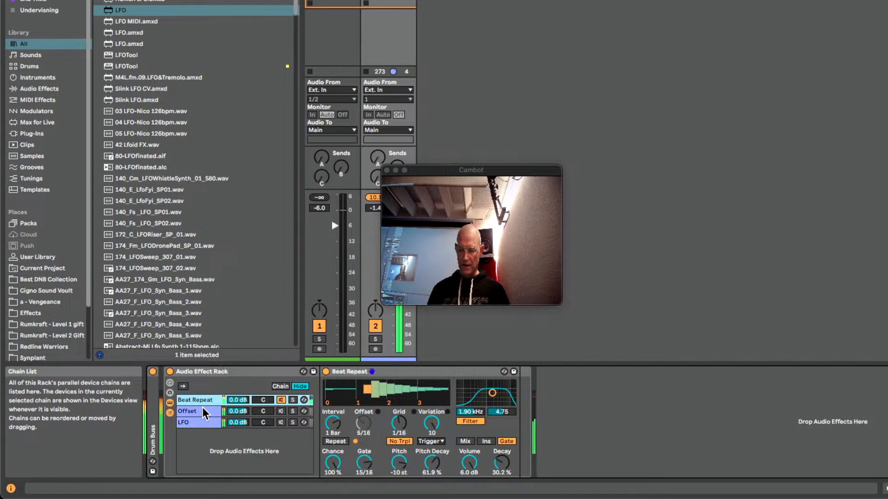
pyautogui.click(200, 421)
pyautogui.press('super+r')
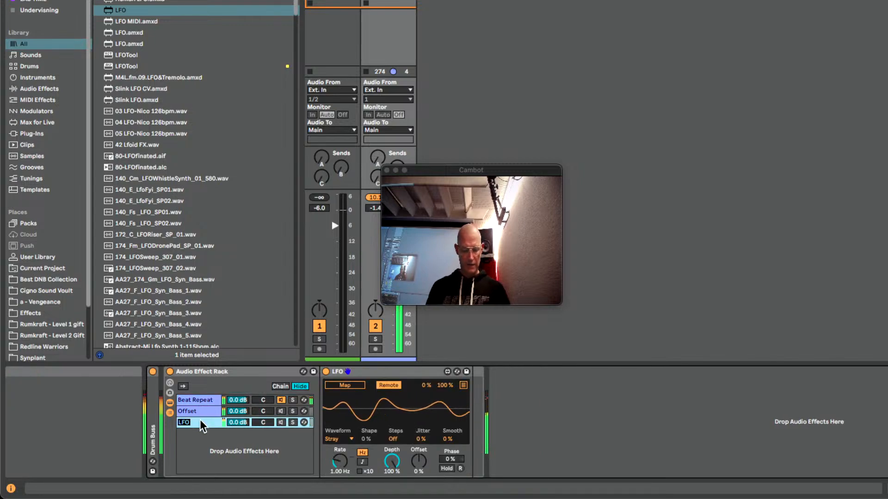
pyautogui.write('Freq')
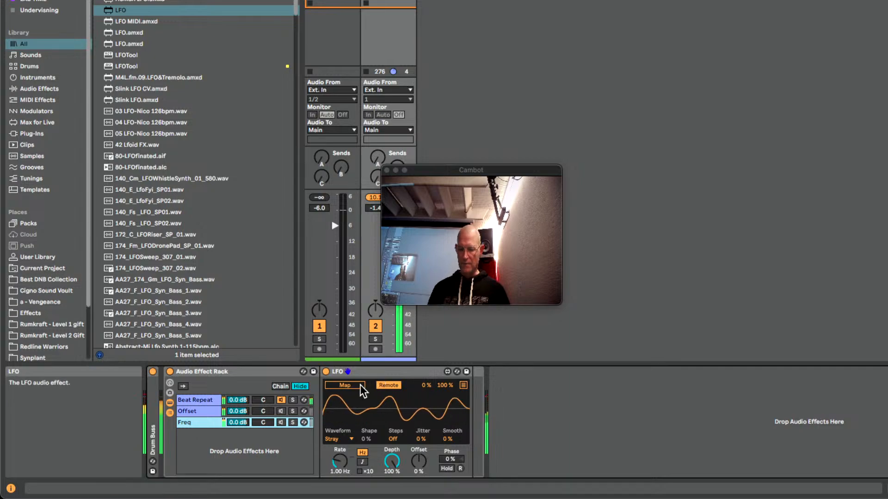
pyautogui.click(354, 387)
pyautogui.click(196, 400)
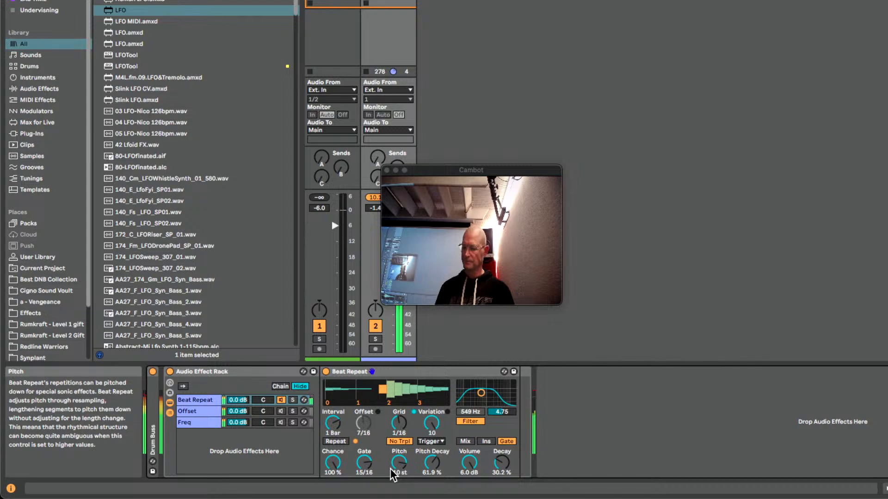
# Duplicate the Freq chain and rename the copy With
pyautogui.click(201, 424)
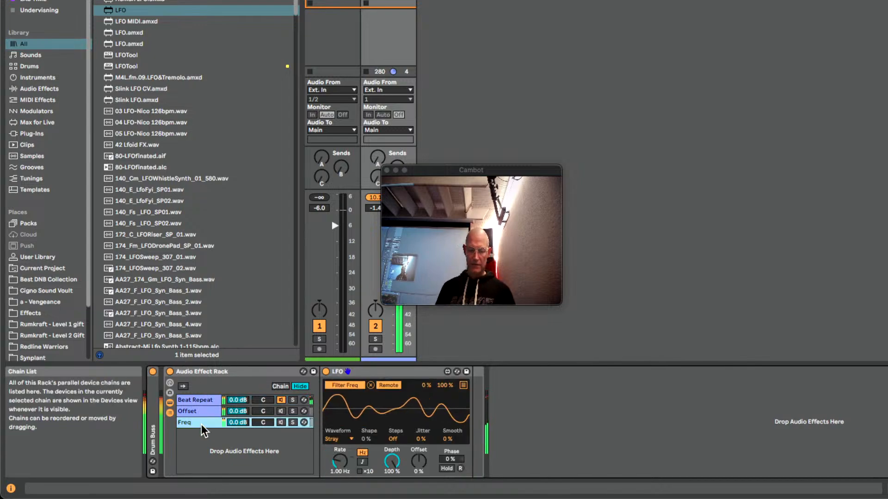
pyautogui.press('super+d')
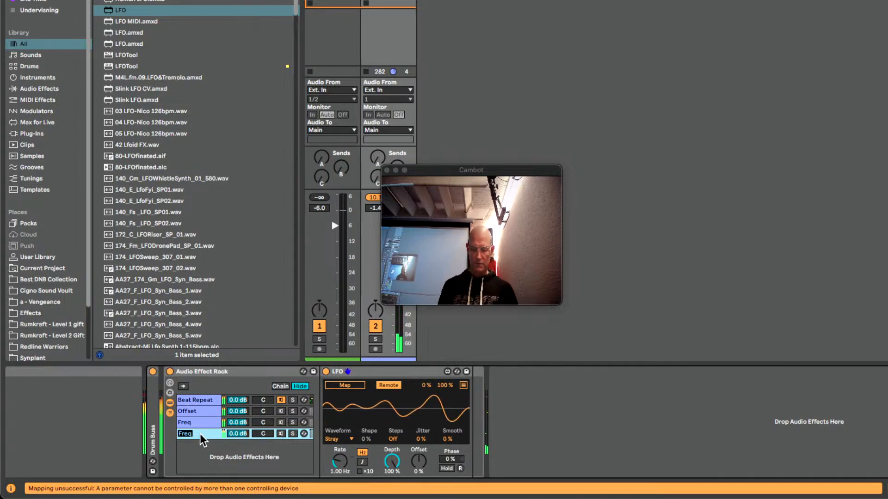
pyautogui.write('Wi')
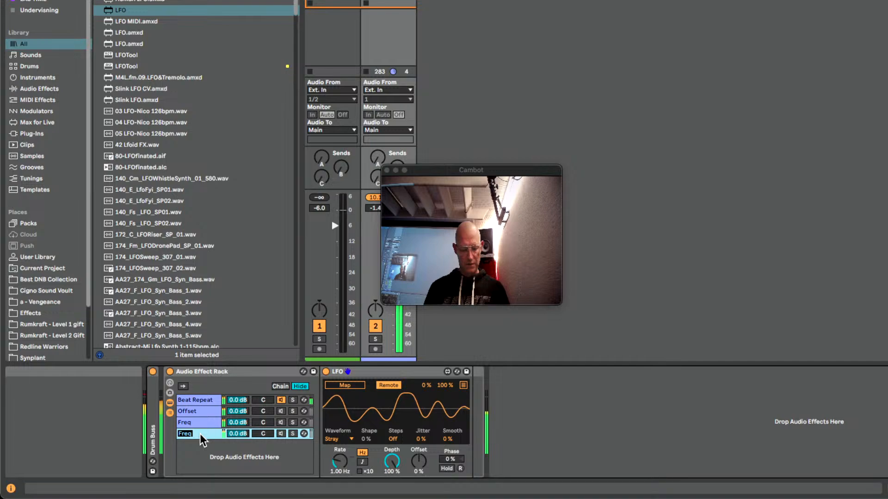
pyautogui.write('th')
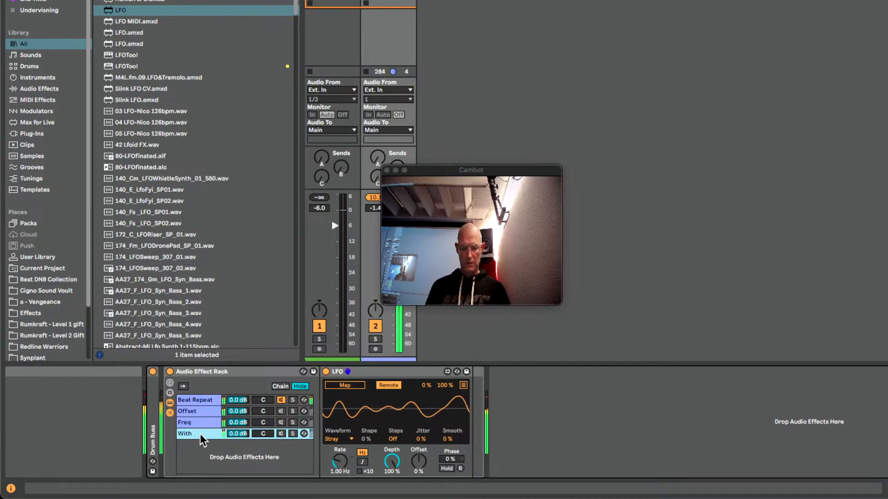
# Map the With chain's LFO to Beat Repeat's filter width and reset Beat Repeat's variation to 0
pyautogui.click(344, 384)
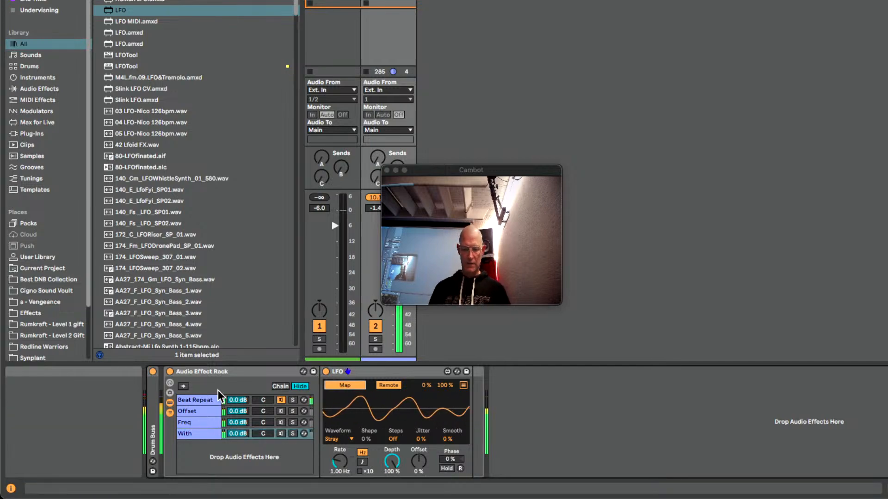
pyautogui.click(189, 401)
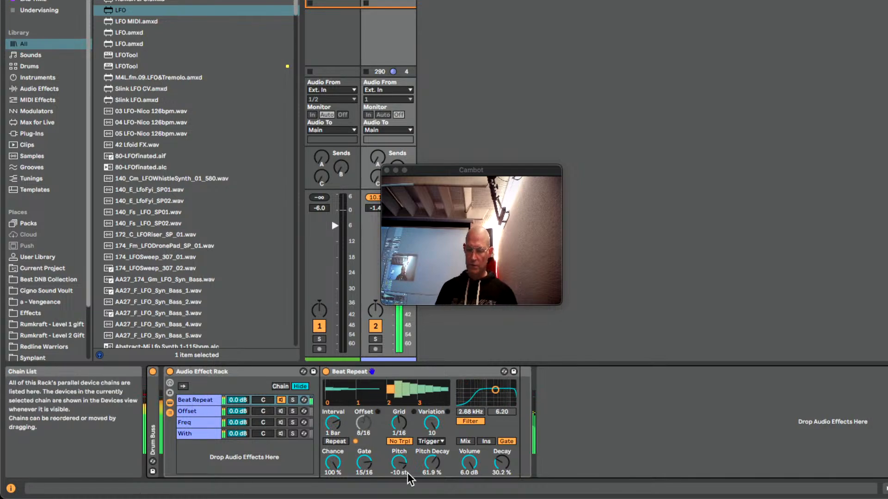
pyautogui.doubleClick(426, 420)
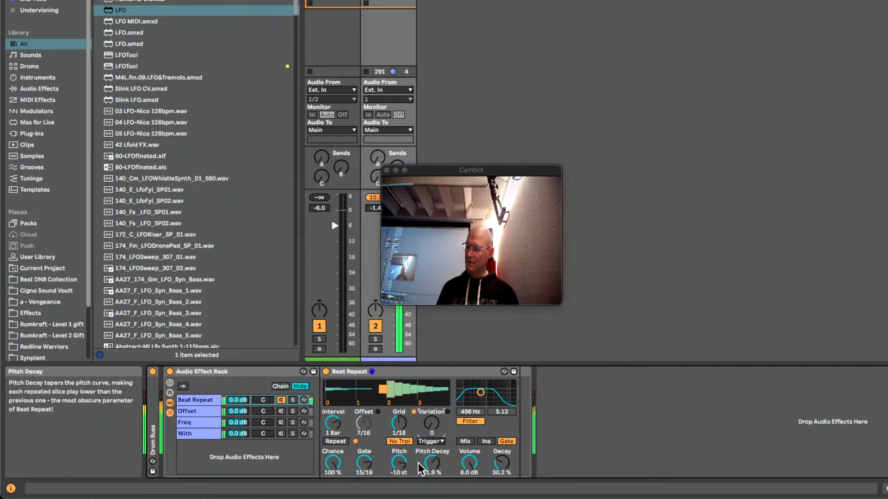
pyautogui.click(193, 434)
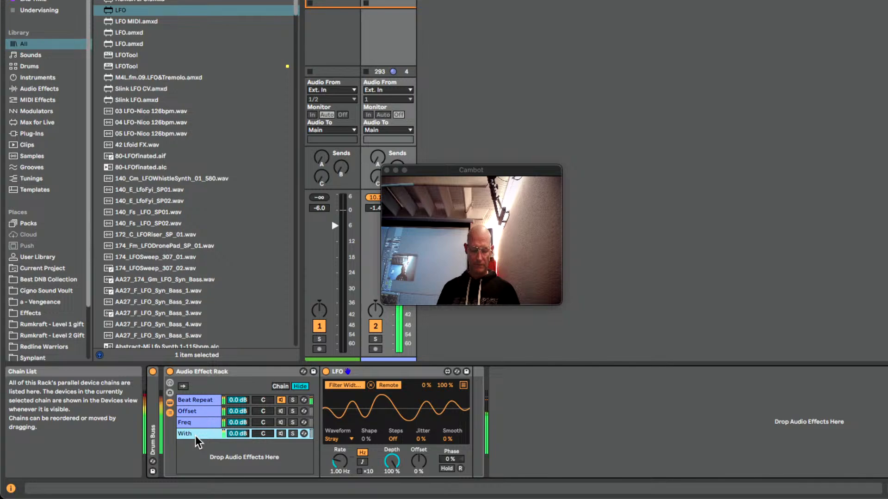
# Duplicate the With chain in the effect rack and rename the copy Veriation
pyautogui.press('super+d')
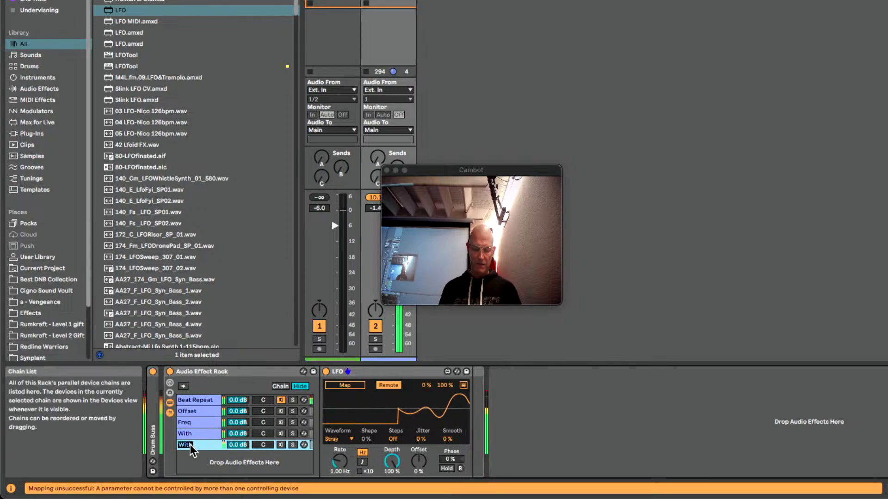
pyautogui.write('Veriat')
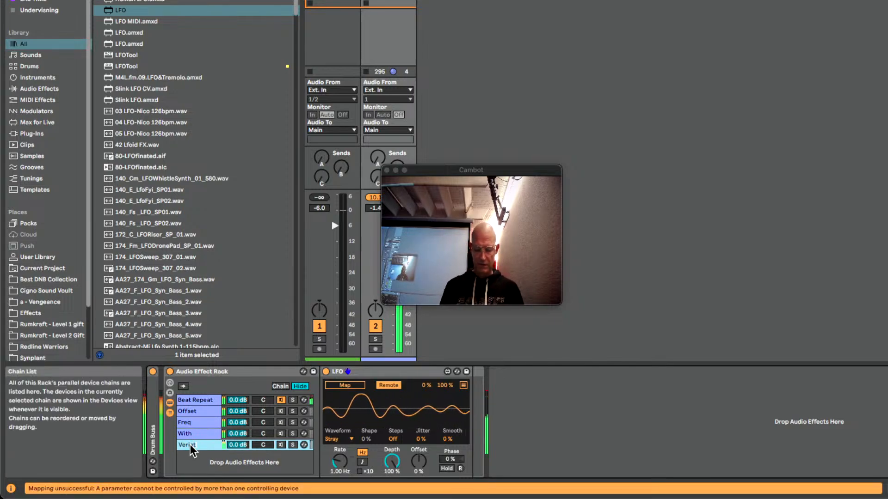
pyautogui.write('ion')
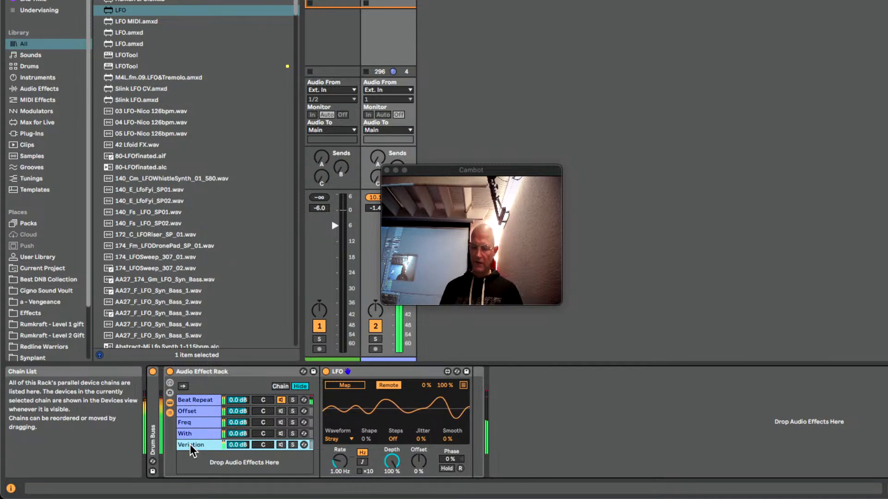
pyautogui.press('Return')
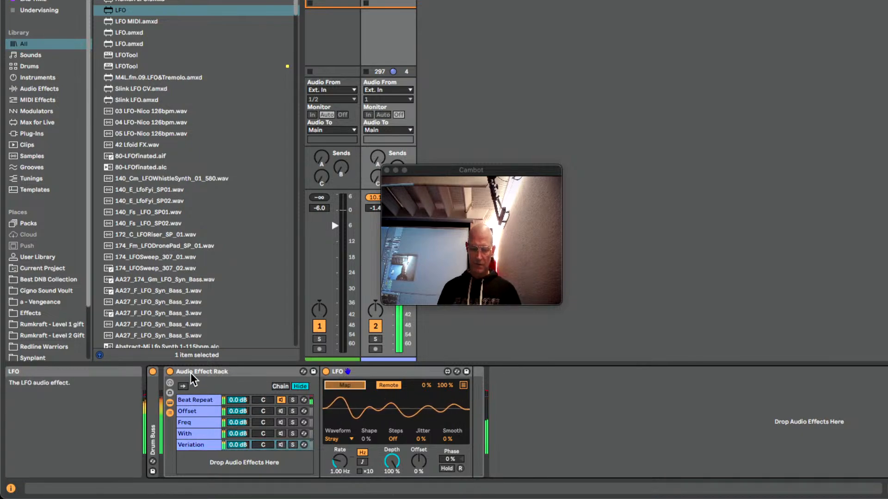
# Map the Veriation chain's LFO to Beat Repeat's grid and check the assignment in both chains
pyautogui.click(201, 400)
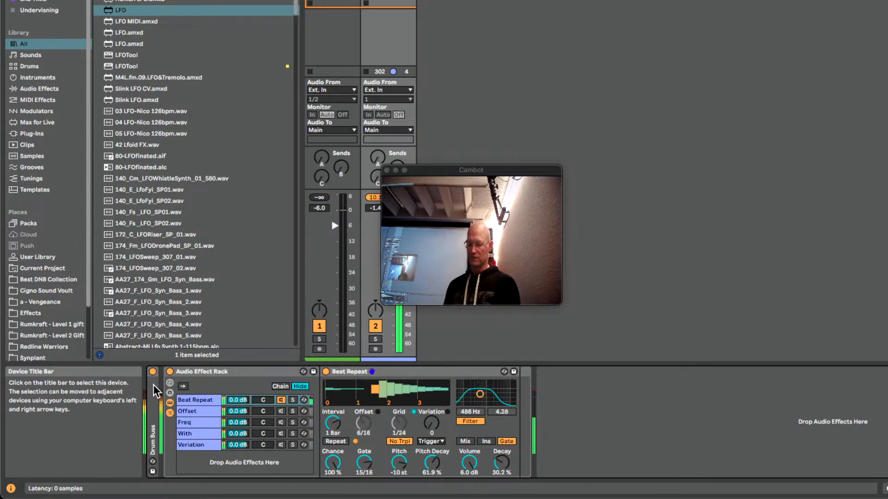
pyautogui.click(202, 444)
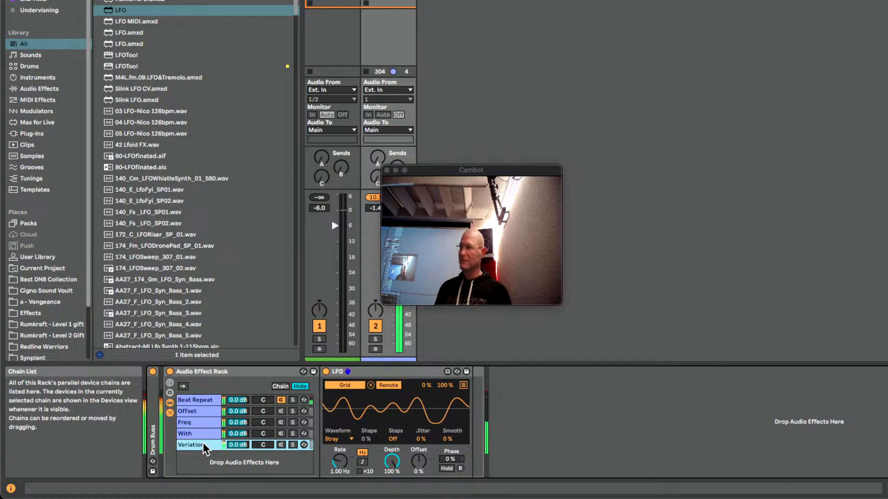
pyautogui.click(195, 398)
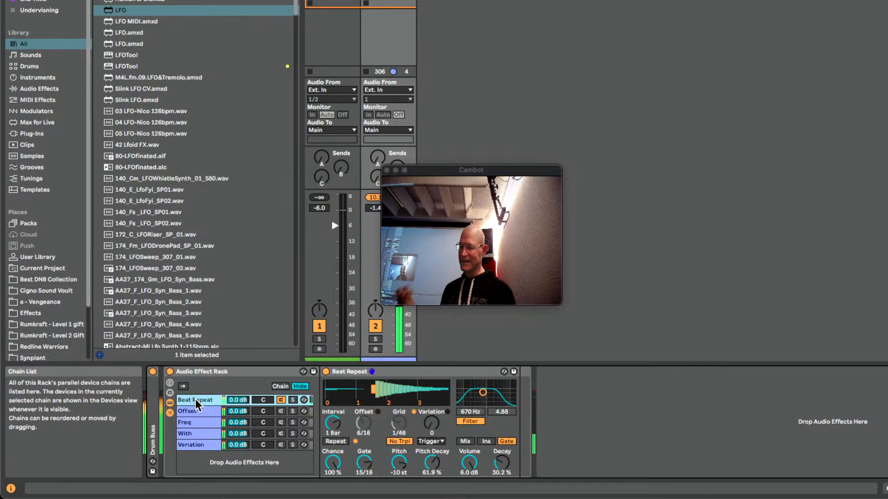
# Duplicate the Veriation chain as Decay Vol and map its LFO to Beat Repeat's volume decay
pyautogui.click(197, 445)
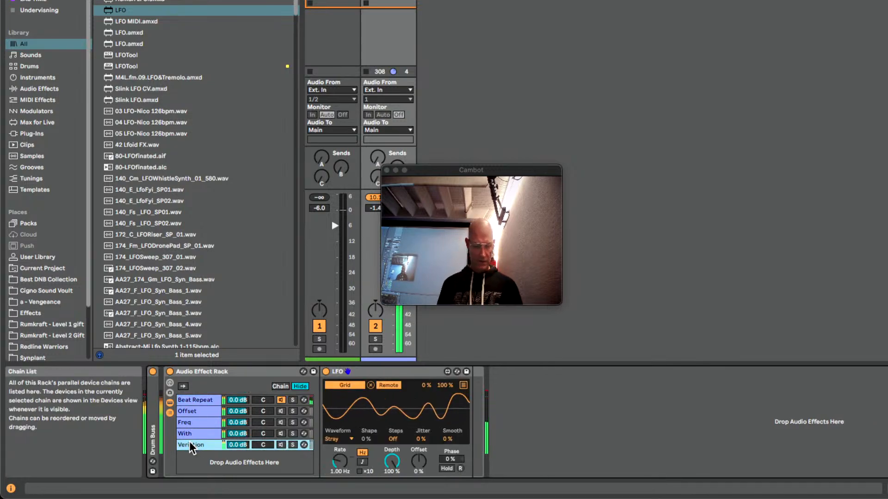
pyautogui.hotkey('ctrl', 'd')
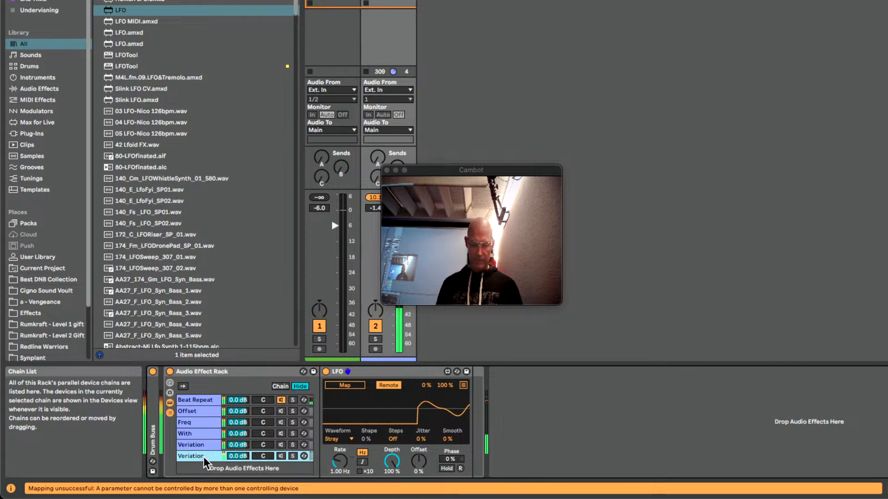
pyautogui.press('super+r')
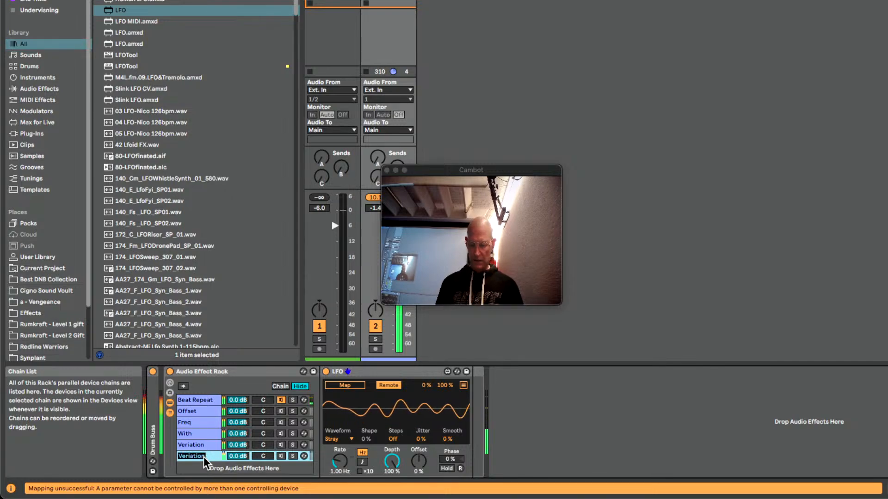
pyautogui.write('Dec')
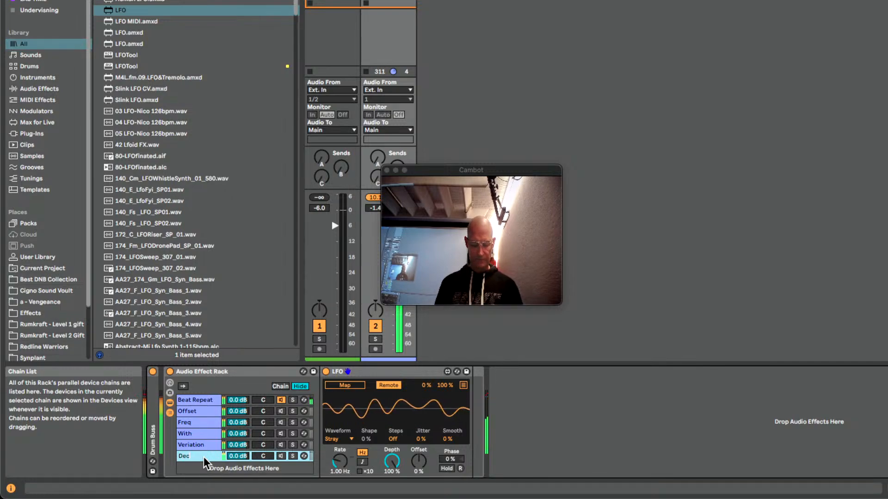
pyautogui.write('ay')
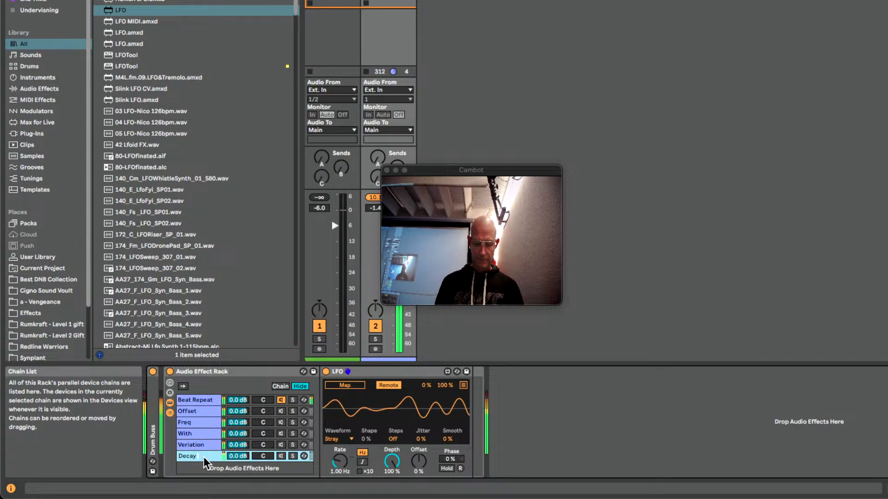
pyautogui.write(' Le')
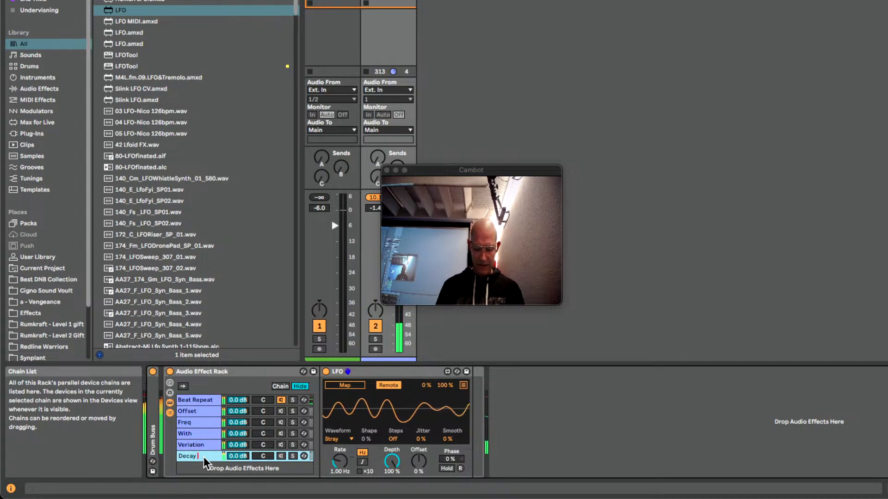
pyautogui.write('n')
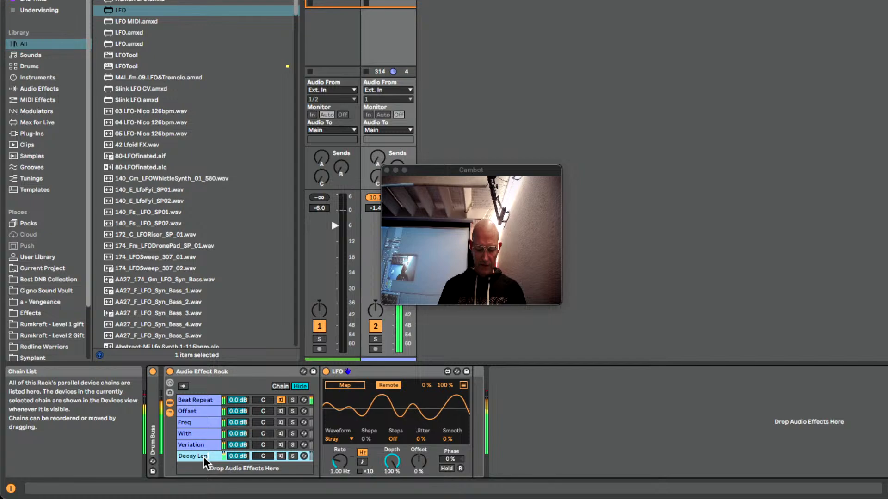
pyautogui.press('BackSpace')
pyautogui.press('BackSpace')
pyautogui.press('BackSpace')
pyautogui.write('Vo')
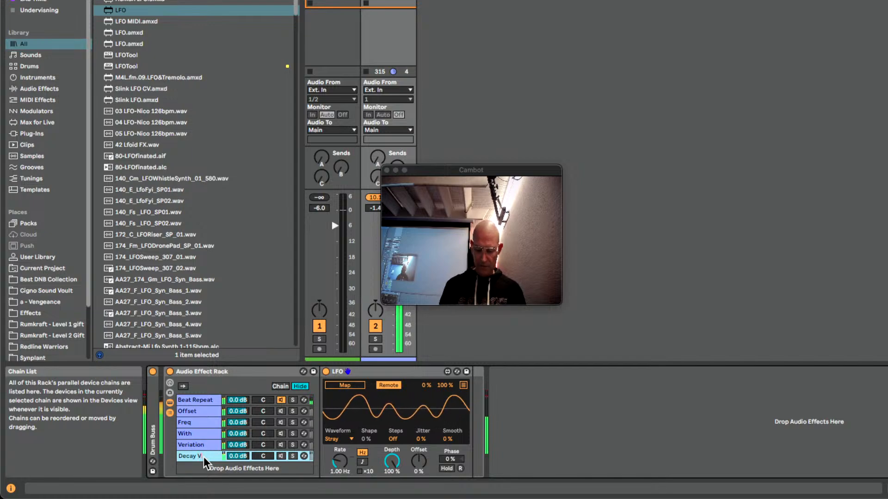
pyautogui.write('l')
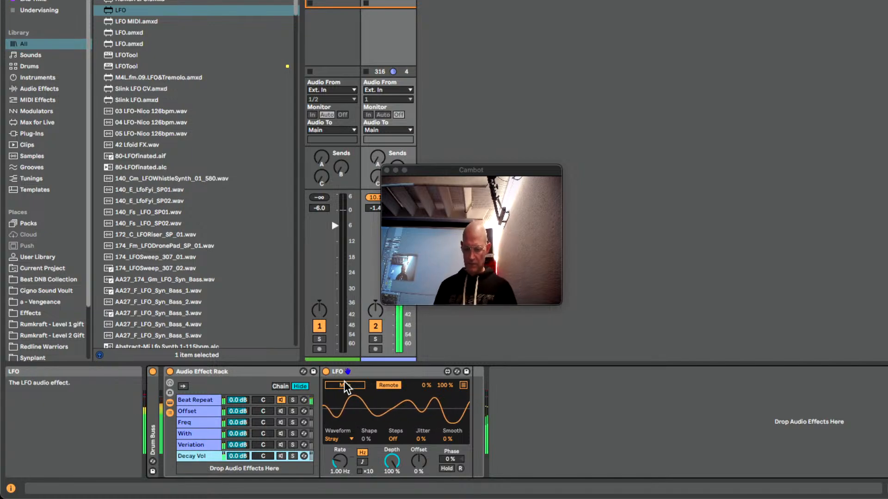
pyautogui.press('Return')
pyautogui.click(197, 401)
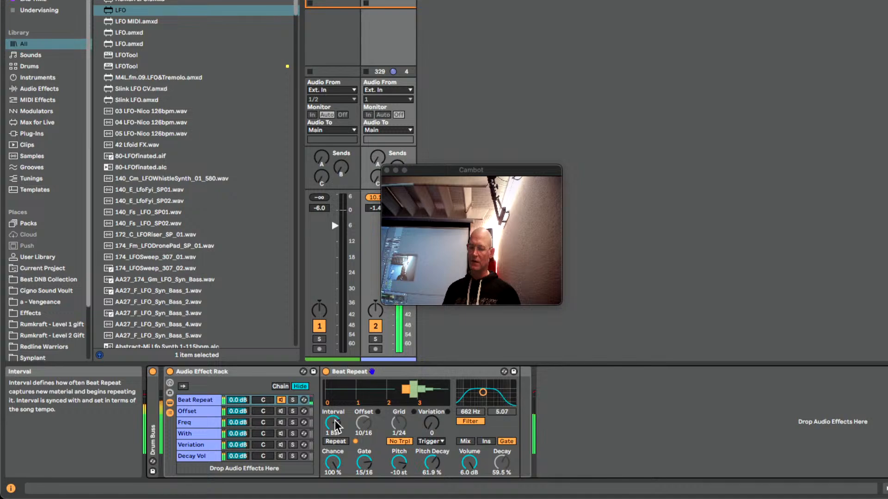
# Duplicate the Decay Vol chain and rename the copy Interval
pyautogui.click(200, 457)
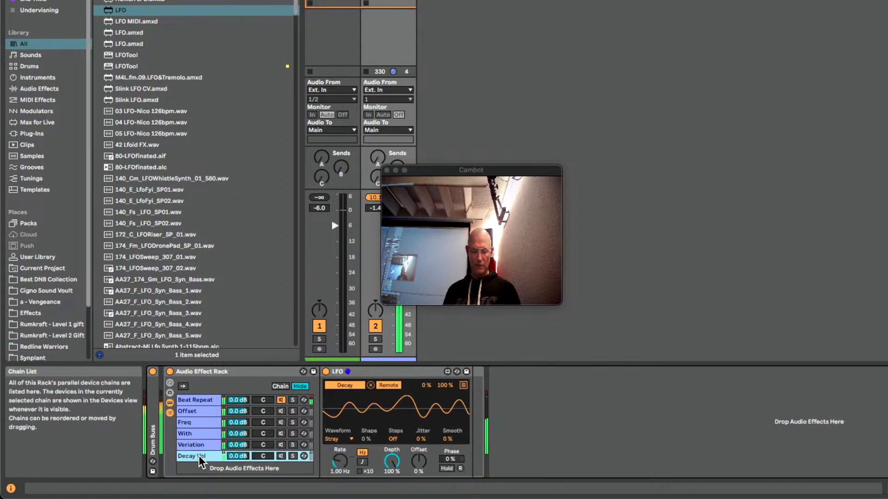
pyautogui.press('super+d')
pyautogui.press('super+r')
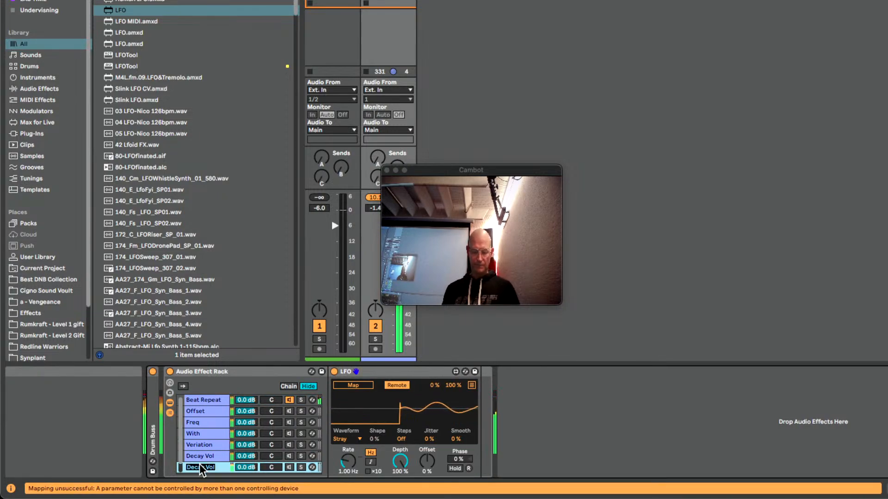
pyautogui.write('In')
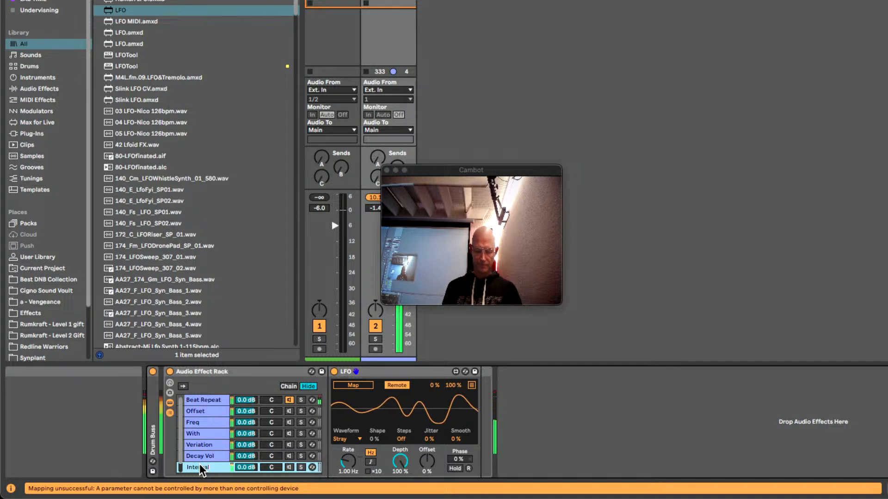
pyautogui.write('terval')
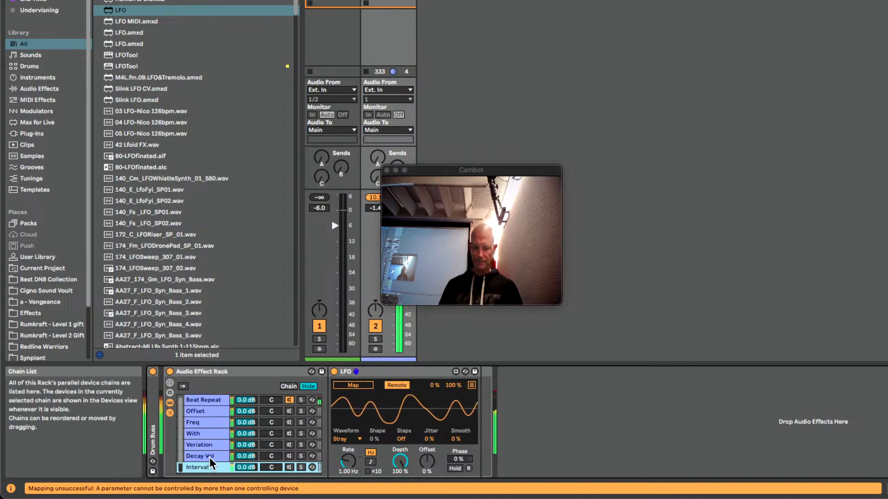
# Map the Interval chain's LFO to Beat Repeat's interval and check the modulation in the Beat Repeat chain
pyautogui.click(336, 389)
pyautogui.click(212, 403)
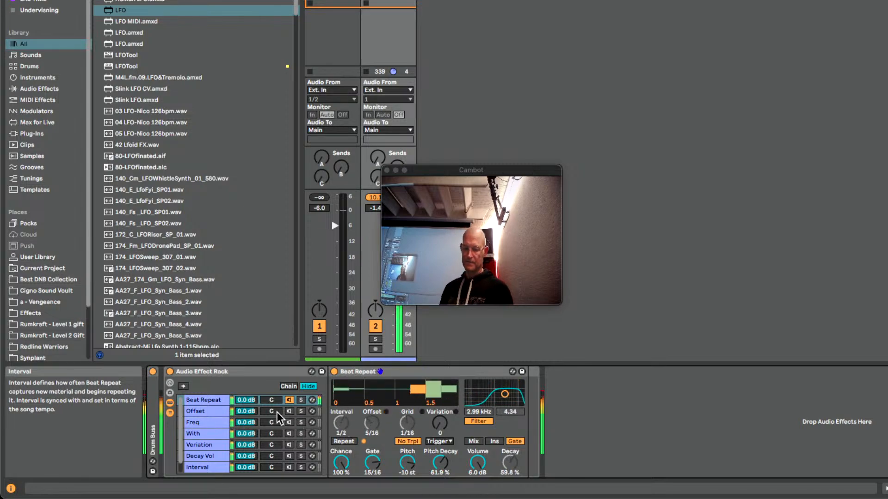
pyautogui.click(224, 374)
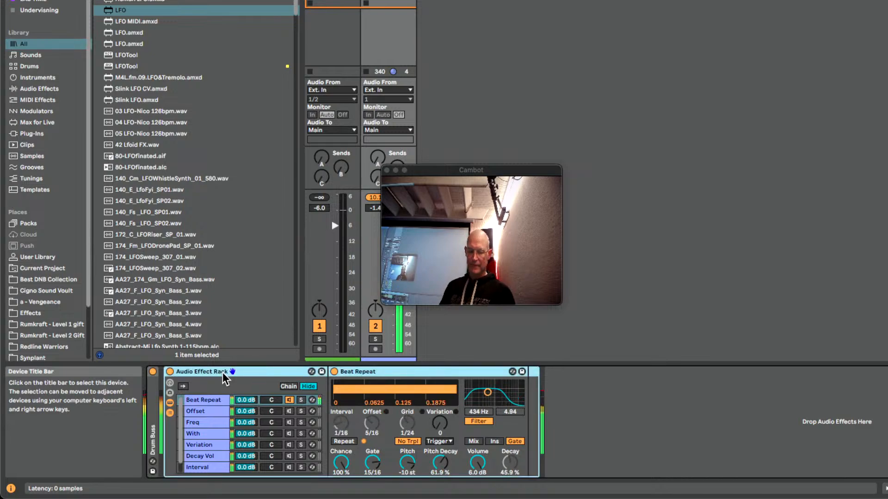
pyautogui.click(207, 404)
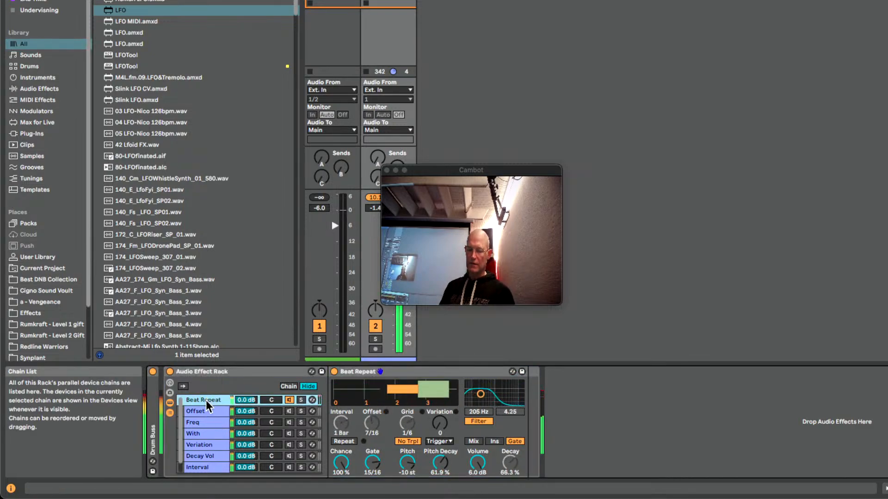
# Duplicate the Interval chain and delete the LFO device from the copy
pyautogui.scroll(-1, 210, 456)
pyautogui.click(209, 457)
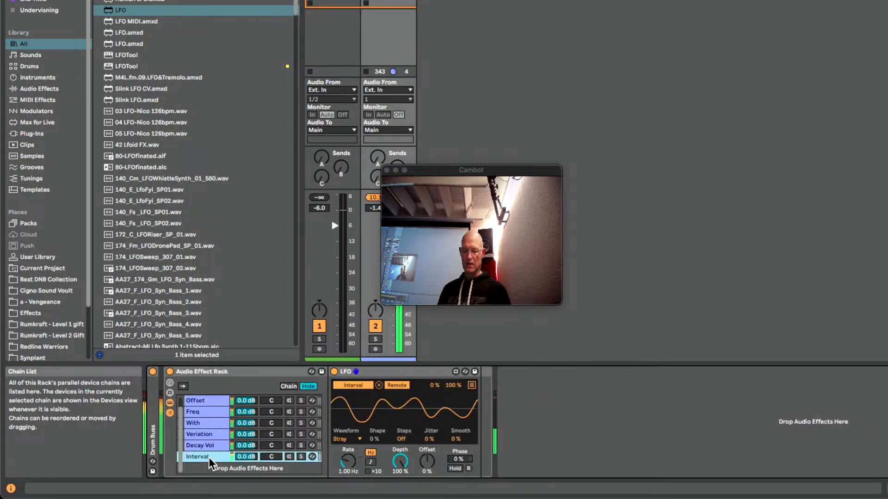
pyautogui.press('super+d')
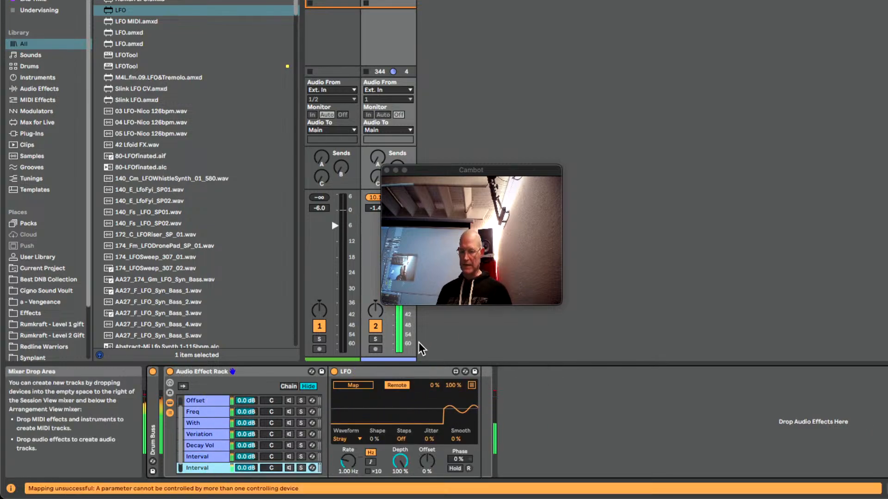
pyautogui.click(399, 373)
pyautogui.press('Delete')
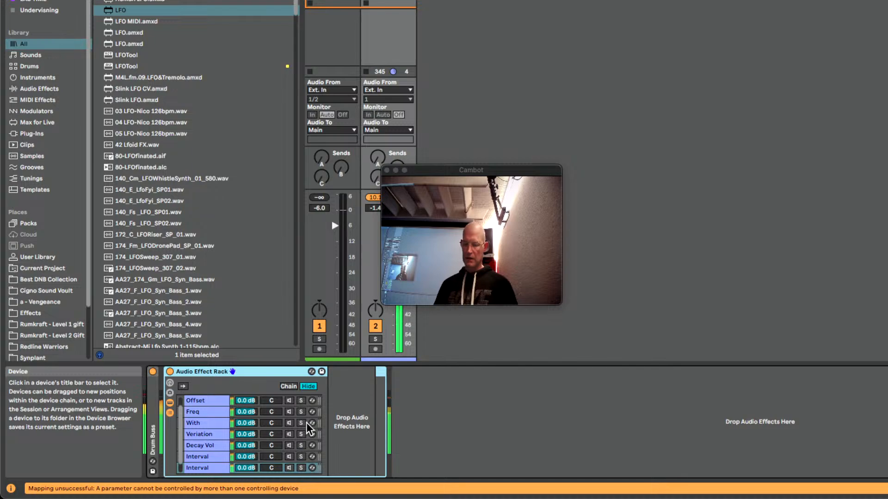
# Rename the empty duplicated chain Dry and move it above Beat Repeat as the first chain in the rack
pyautogui.click(203, 468)
pyautogui.press('super+r')
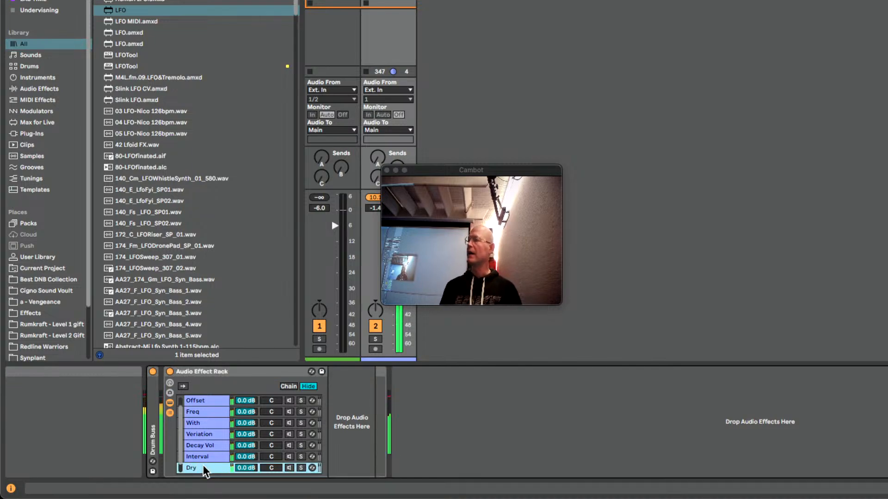
pyautogui.moveTo(209, 472); pyautogui.dragTo(208, 403)
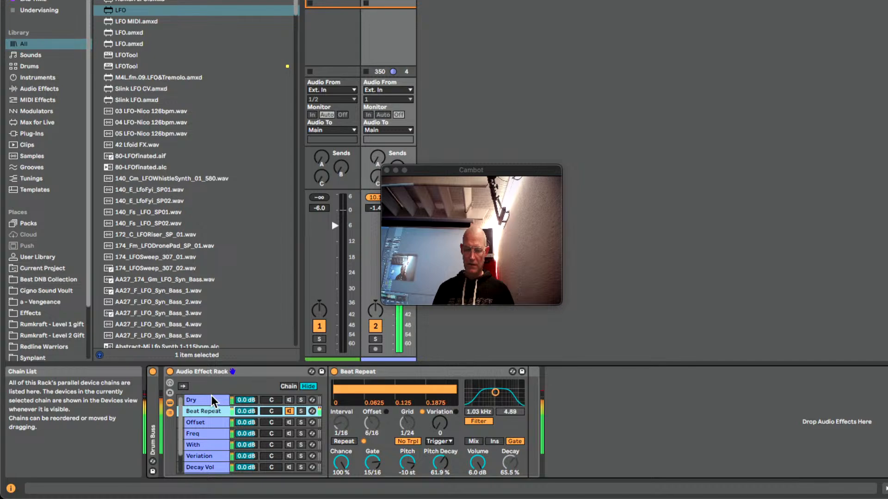
# Color the Dry chain red and the Beat Repeat chain yellow
pyautogui.rightClick(205, 406)
pyautogui.click(215, 351)
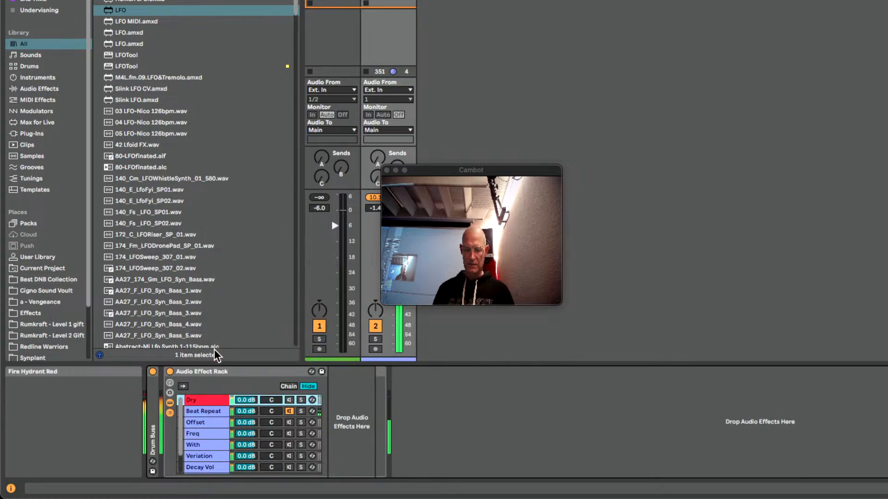
pyautogui.click(205, 412)
pyautogui.rightClick(205, 412)
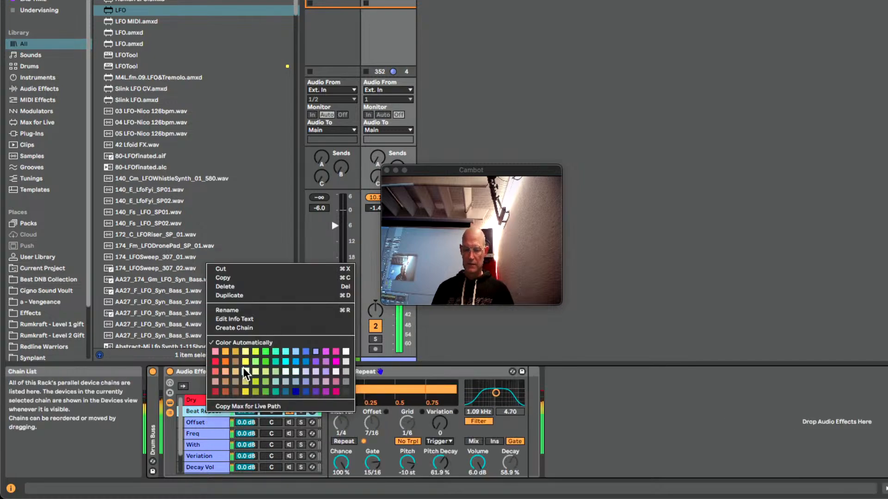
pyautogui.click(236, 356)
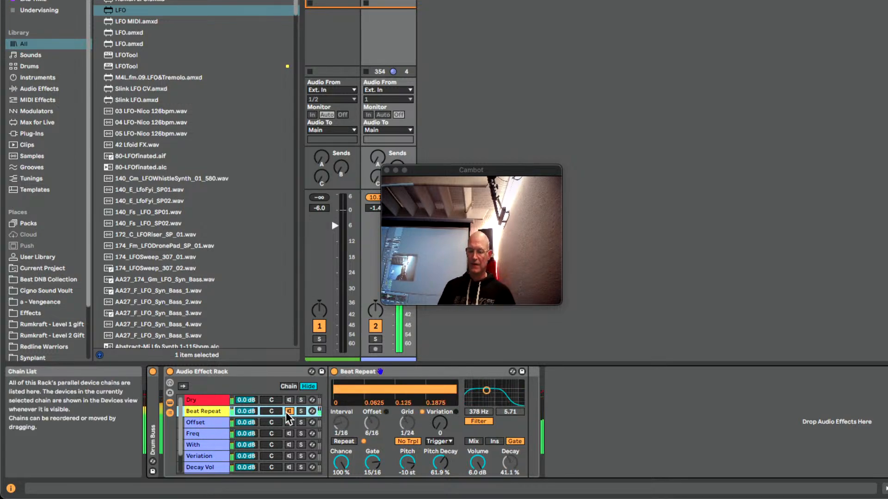
# Activate the Dry chain and move the floating camera window clear of the track mixer
pyautogui.click(289, 400)
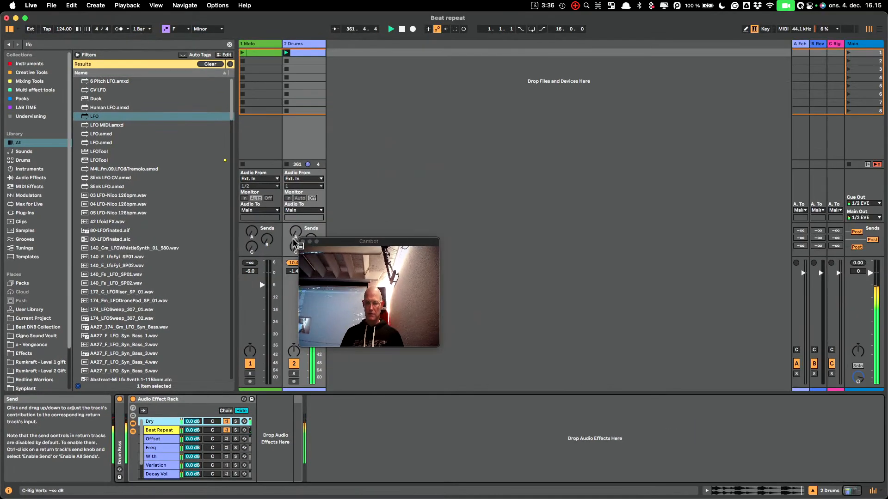
pyautogui.moveTo(444, 167); pyautogui.dragTo(476, 158)
pyautogui.moveTo(372, 230); pyautogui.dragTo(647, 52)
# Move the Audio Effect Rack from the Drums track to the Melo track
pyautogui.click(162, 401)
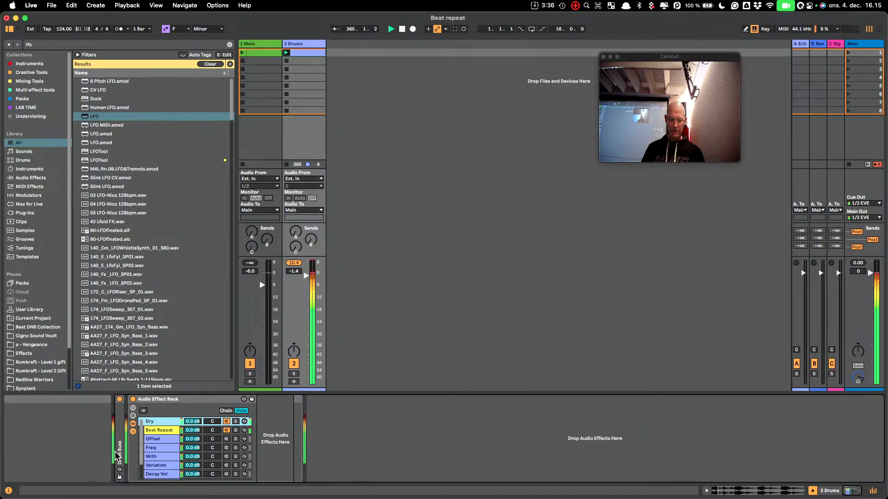
pyautogui.moveTo(178, 400); pyautogui.dragTo(258, 44)
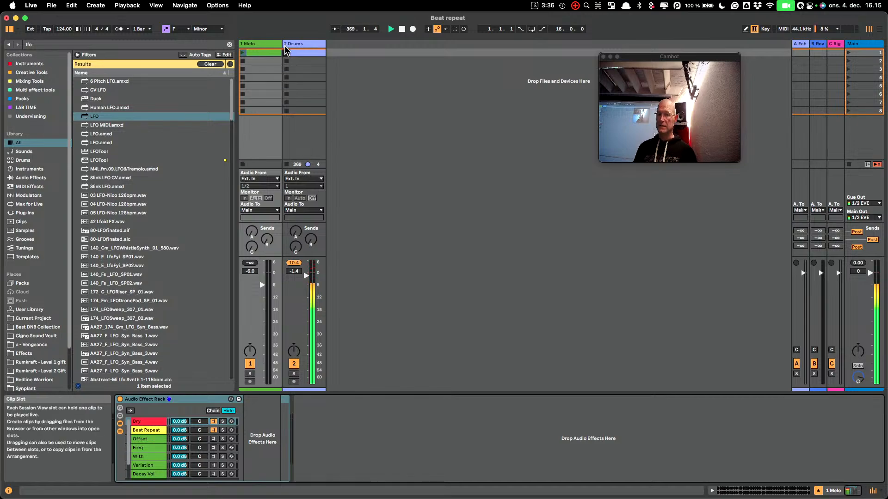
# Lower the Beat Repeat chain's volume in the Drums track's rack to about -18.4 dB
pyautogui.click(285, 51)
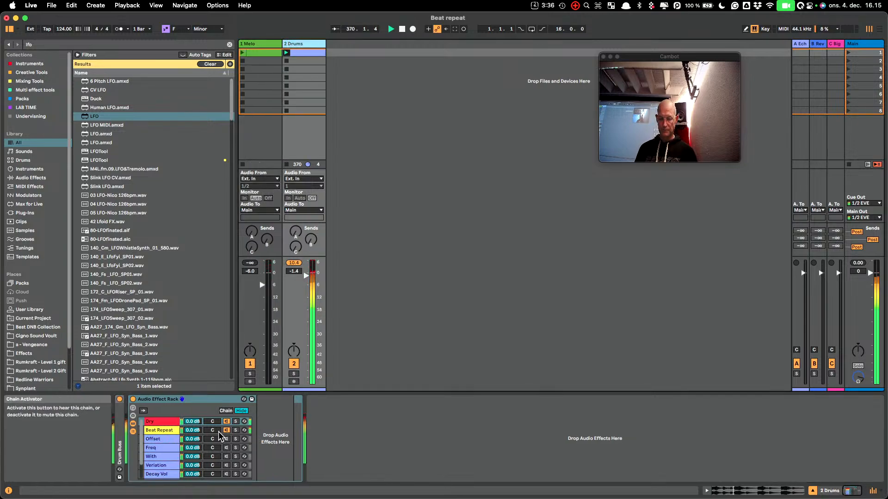
pyautogui.moveTo(192, 430)
pyautogui.mouseDown()
pyautogui.moveTo(192, 450)
pyautogui.moveTo(192, 436)
pyautogui.mouseUp()
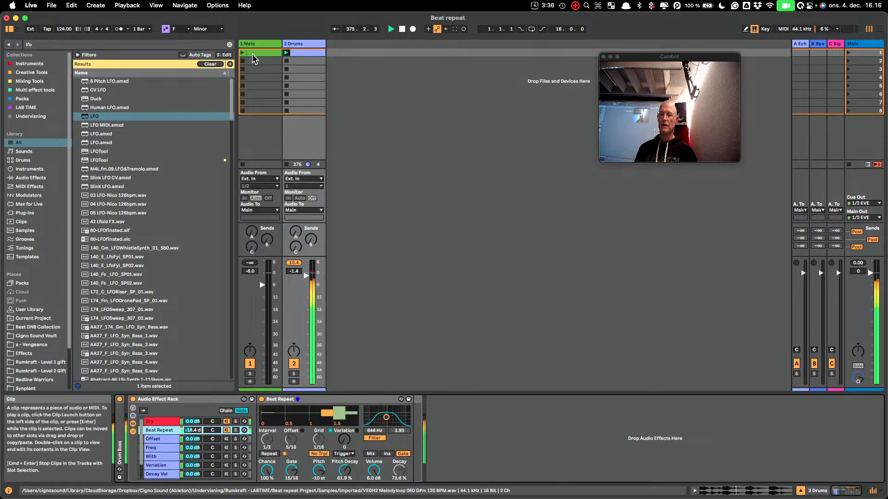
# Launch the Melo clip with the Melo track's effect rack bypassed, and turn the rack back on
pyautogui.click(263, 44)
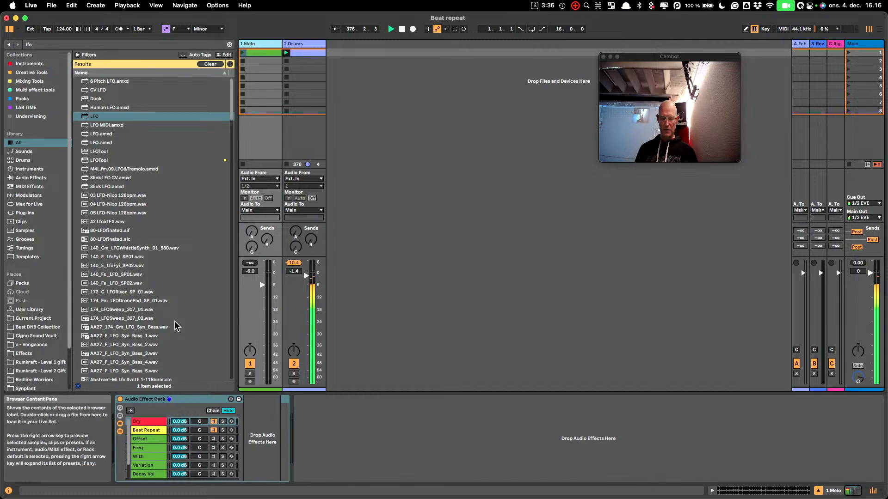
pyautogui.click(119, 413)
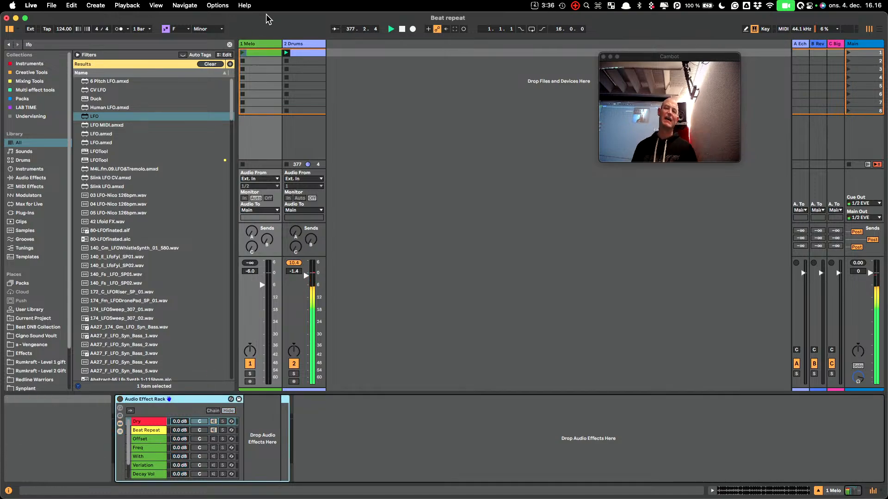
pyautogui.click(241, 53)
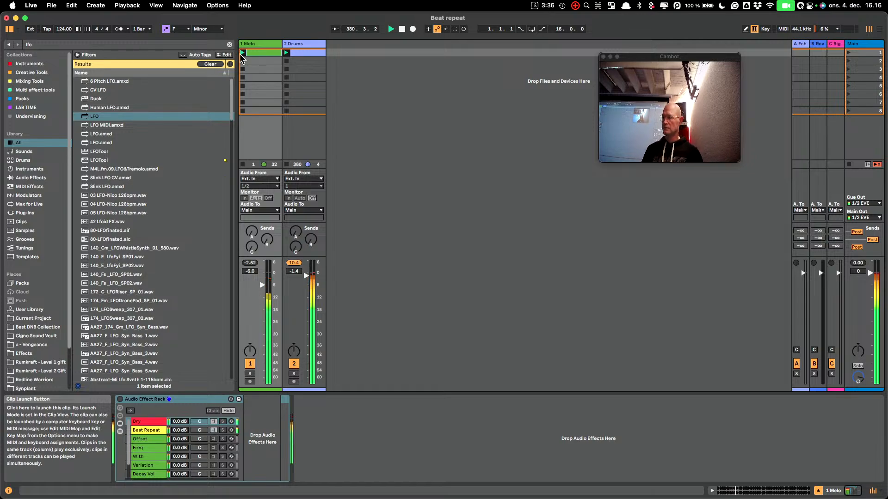
pyautogui.click(120, 400)
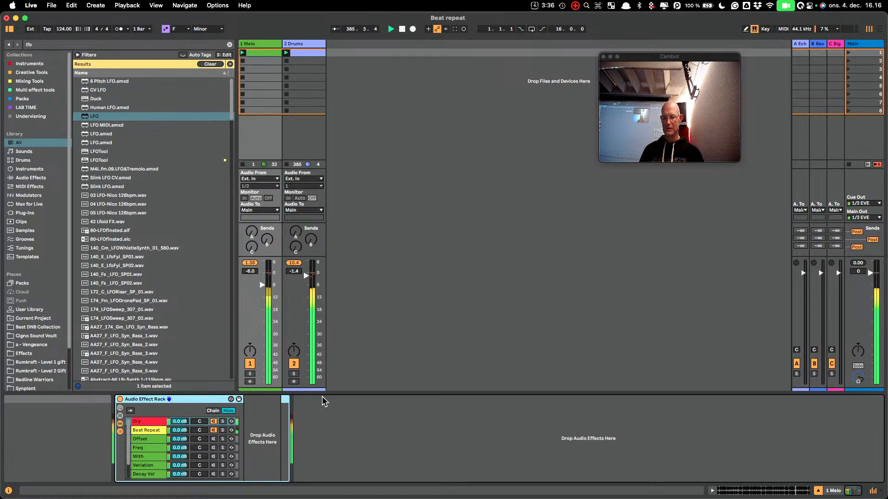
# With Melo temporarily soloed, set its rack's Dry chain volume to -10 dB and the track volume to 0.2 dB
pyautogui.click(250, 374)
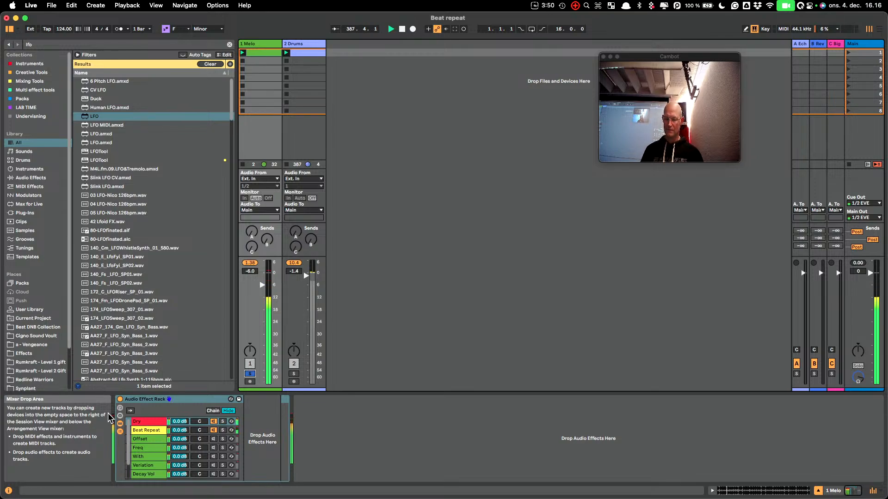
pyautogui.moveTo(180, 421); pyautogui.dragTo(179, 447)
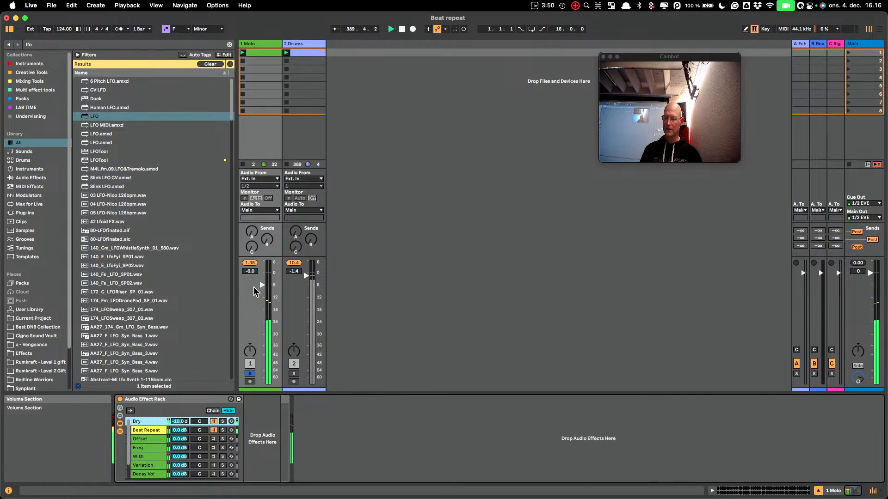
pyautogui.moveTo(255, 291); pyautogui.dragTo(259, 273)
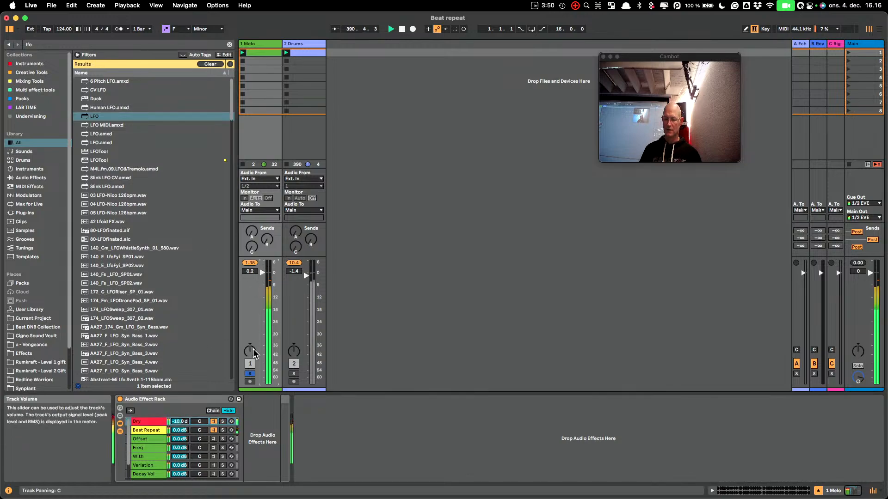
pyautogui.click(250, 374)
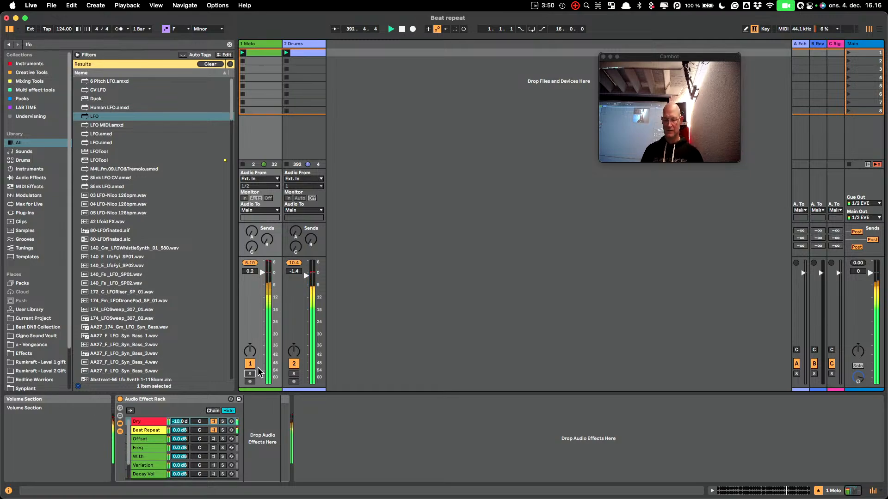
# Add a Delay after Beat Repeat in the soloed Melo track's Beat Repeat chain, with its filter at 5.05 kHz and width 5.64
pyautogui.click(151, 429)
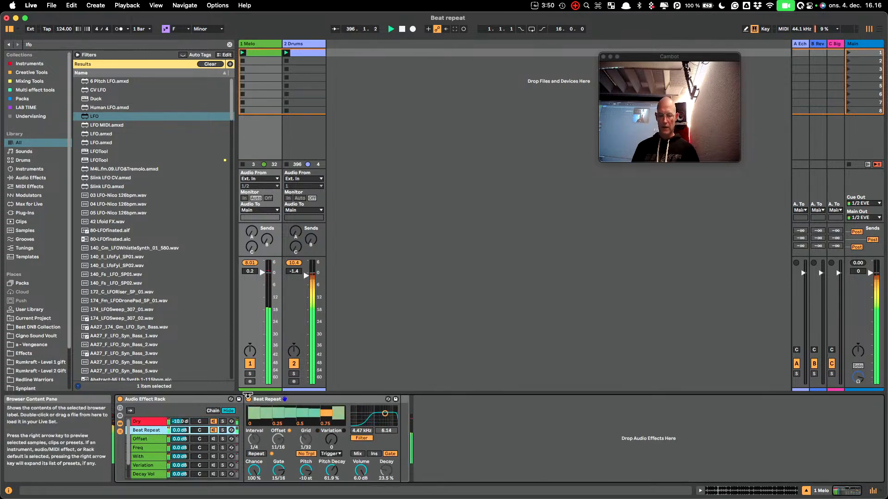
pyautogui.click(251, 374)
pyautogui.click(250, 374)
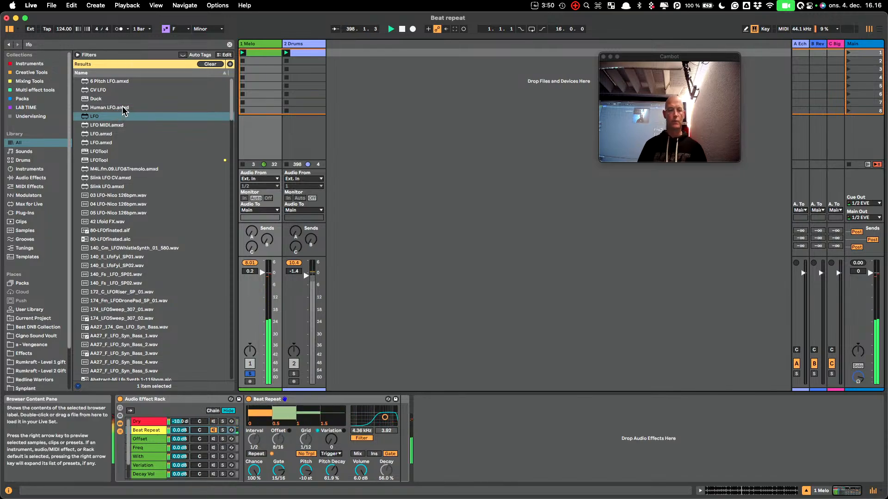
pyautogui.press('super+f')
pyautogui.write('d')
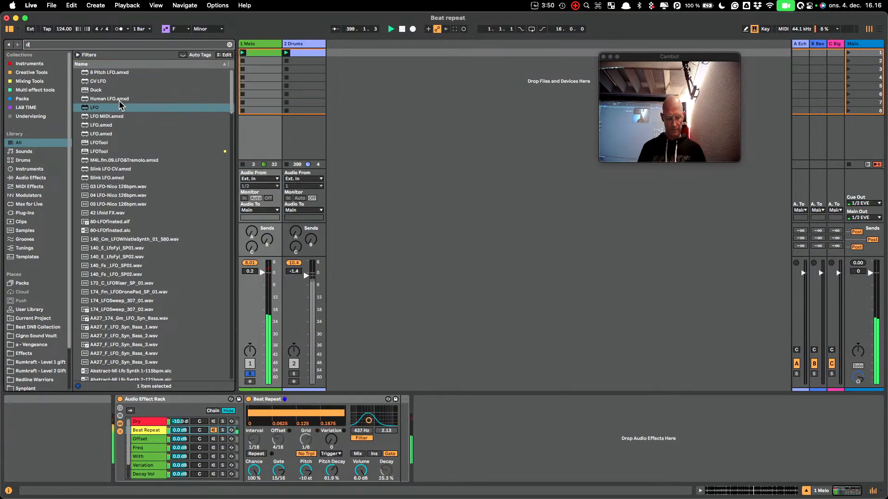
pyautogui.write('elay')
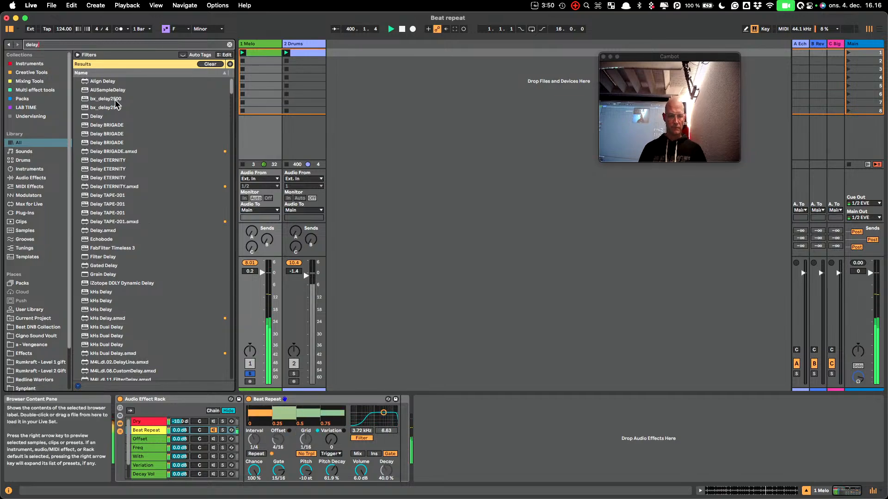
pyautogui.moveTo(96, 116); pyautogui.dragTo(152, 433)
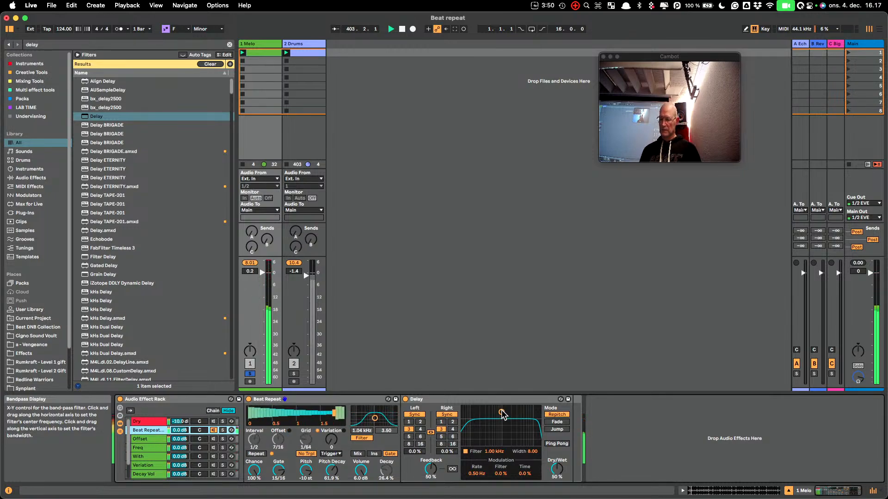
pyautogui.moveTo(515, 414)
pyautogui.mouseDown()
pyautogui.moveTo(525, 431)
pyautogui.moveTo(522, 421)
pyautogui.mouseUp()
# End the Melo track's solo and reactivate the Dry chain alongside the Beat Repeat chain
pyautogui.click(251, 373)
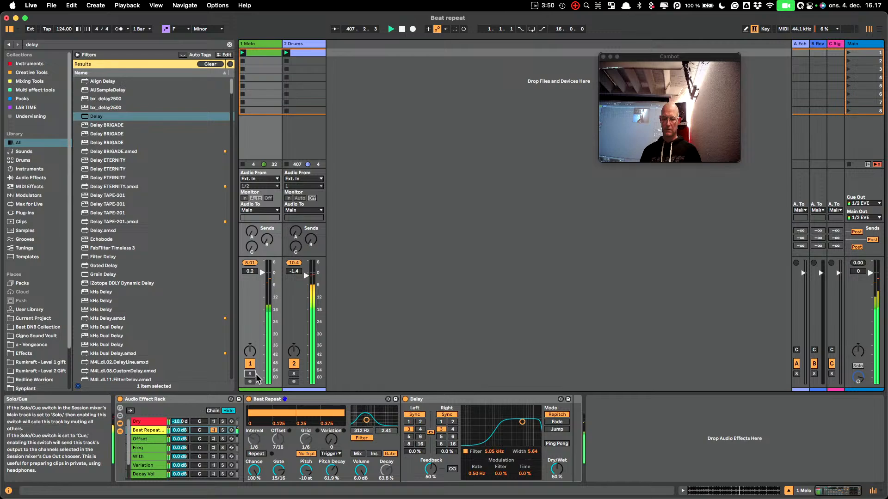
pyautogui.click(213, 431)
pyautogui.click(213, 422)
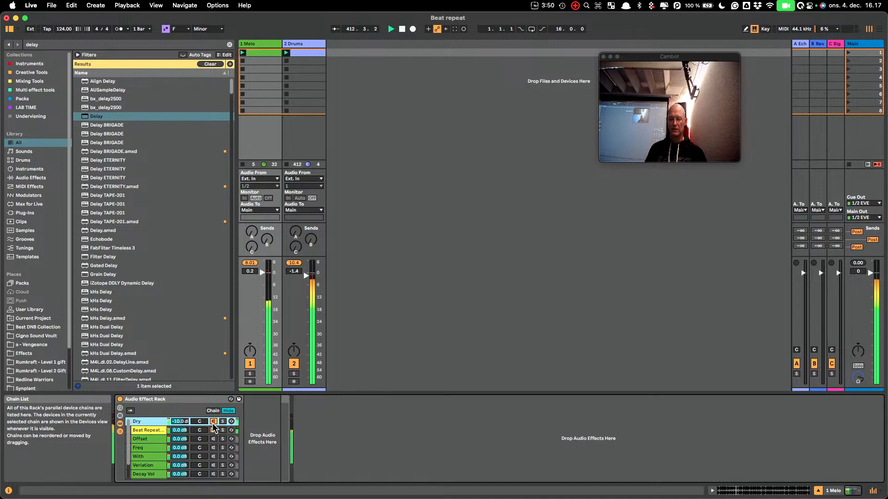
# Move the Beat Repeat chain above the Dry chain and collapse its Delay device
pyautogui.click(144, 431)
pyautogui.moveTo(144, 420); pyautogui.dragTo(143, 430)
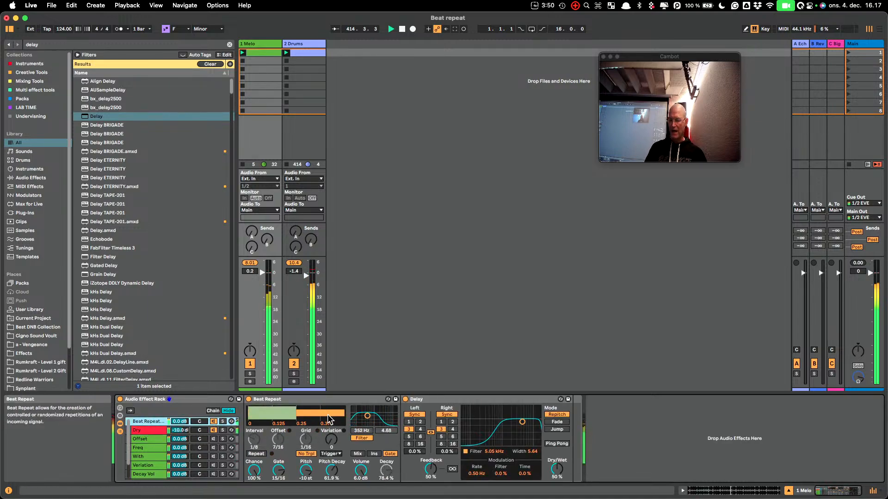
pyautogui.doubleClick(471, 400)
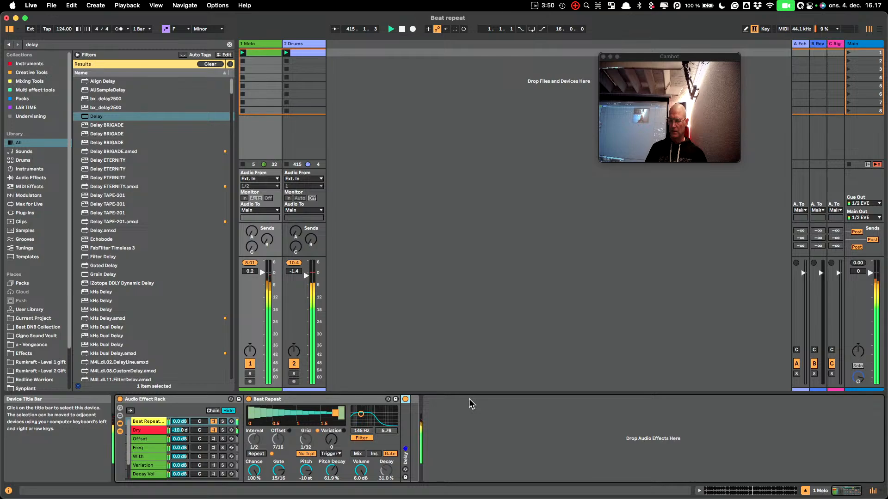
# Rename the effect rack Cigno - Crazy Glitch mashine and save it as a preset in the User Library
pyautogui.click(147, 400)
pyautogui.press('super+r')
pyautogui.write('Ci')
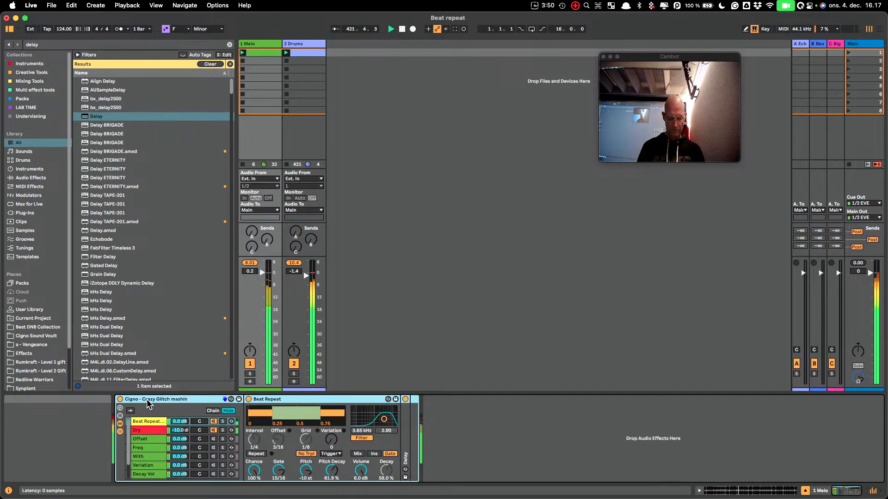
pyautogui.click(239, 399)
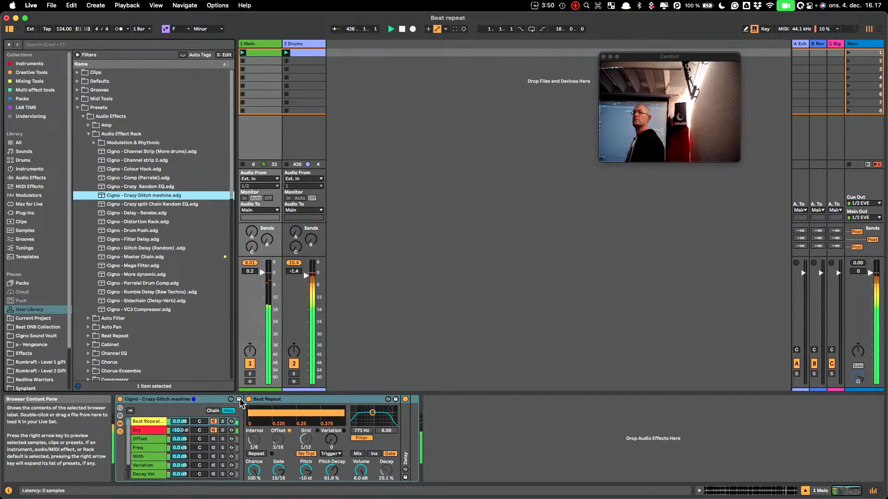
# Reveal the rack's macros and map the Offset chain's LFO Depth to Macro 1, extending the mapping to all sibling LFOs
pyautogui.click(120, 408)
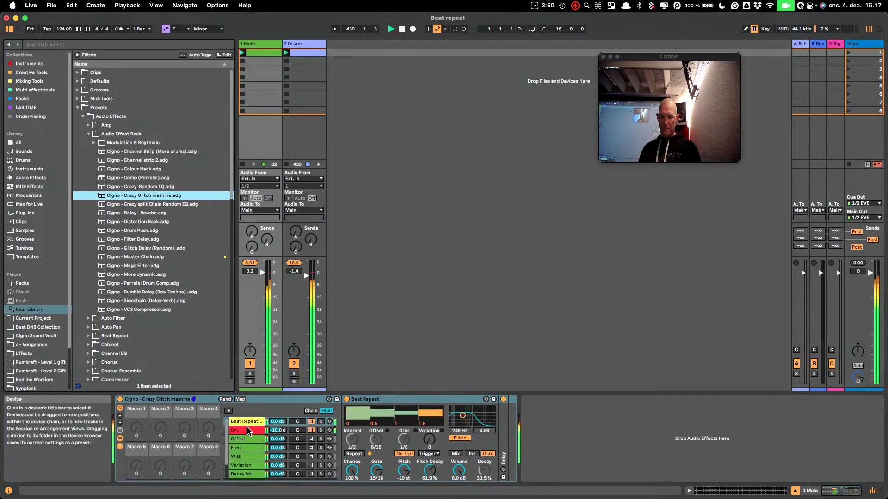
pyautogui.click(240, 440)
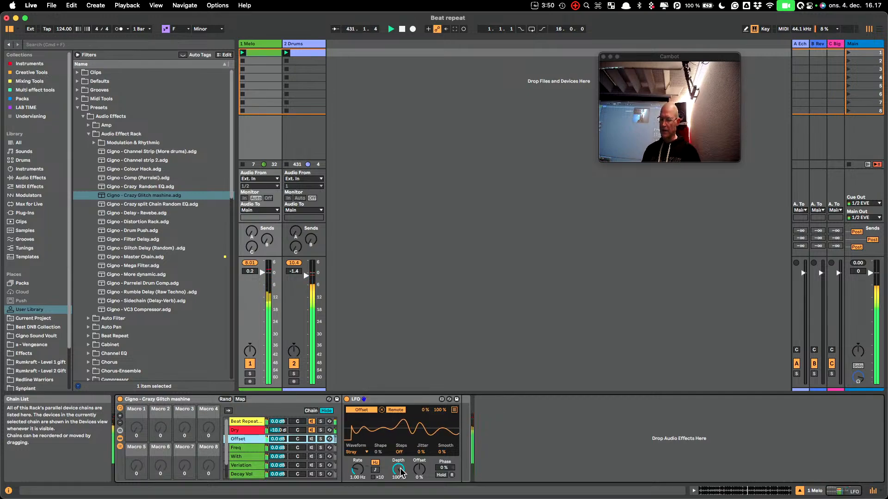
pyautogui.moveTo(398, 470)
pyautogui.mouseDown()
pyautogui.moveTo(398, 497)
pyautogui.moveTo(398, 469)
pyautogui.mouseUp()
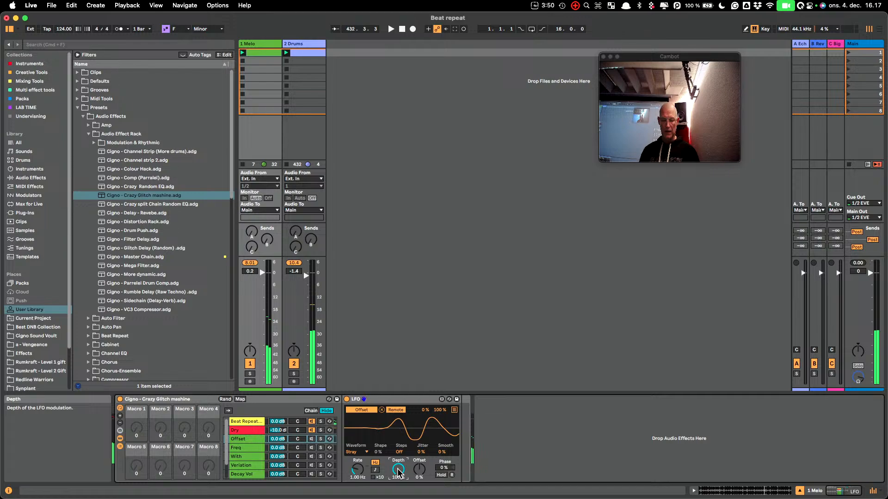
pyautogui.rightClick(397, 470)
pyautogui.click(420, 286)
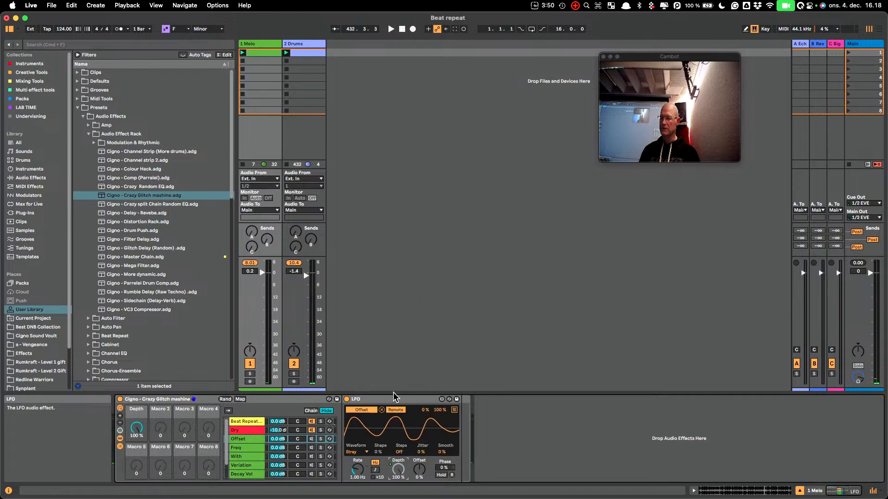
pyautogui.rightClick(399, 471)
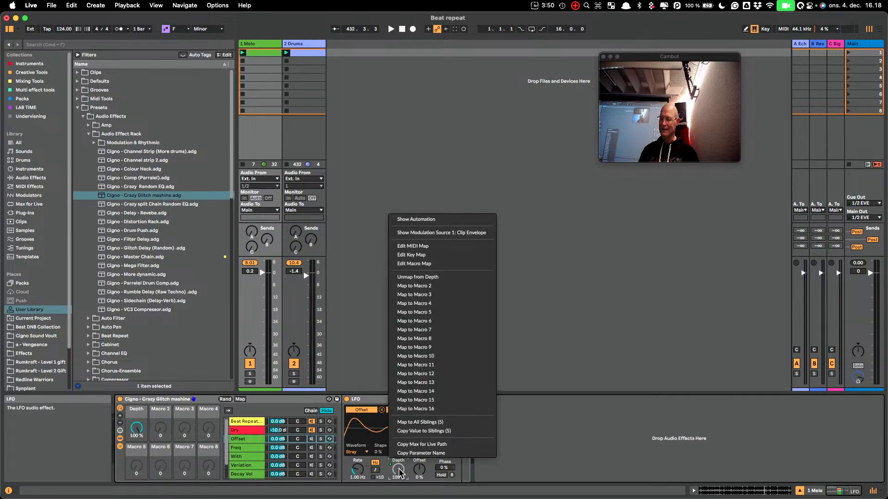
pyautogui.click(432, 422)
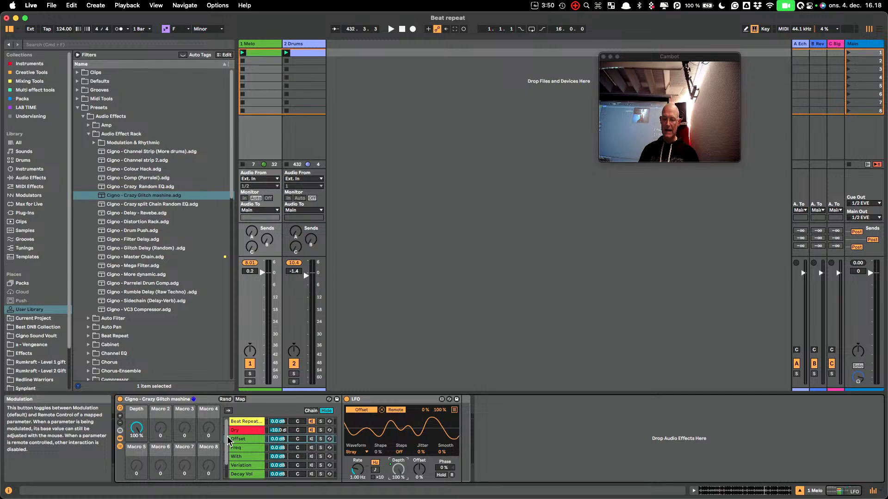
# Color the Depth macro red and reduce the rack's visible macro controls to that single one
pyautogui.click(244, 430)
pyautogui.click(245, 422)
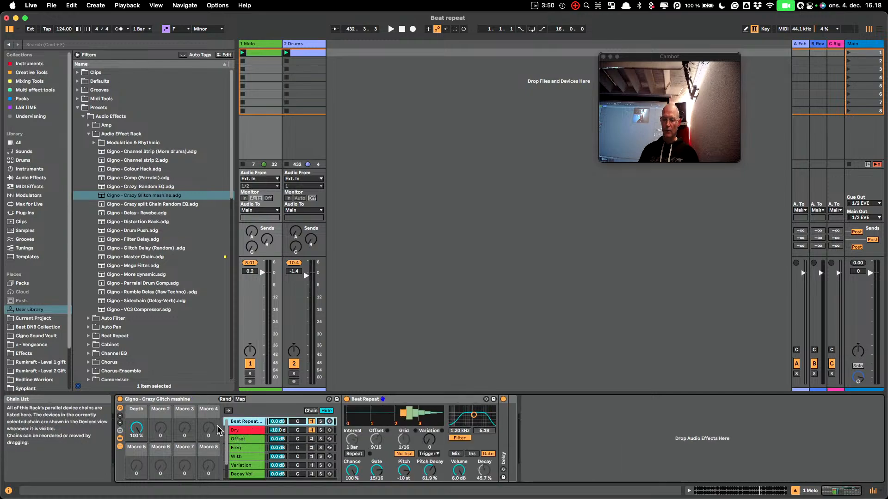
pyautogui.rightClick(135, 413)
pyautogui.click(138, 382)
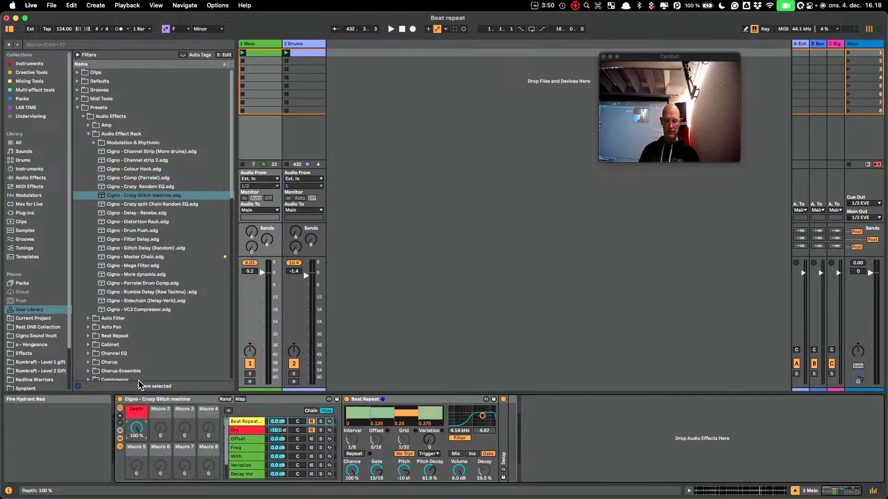
pyautogui.click(120, 424)
pyautogui.click(120, 423)
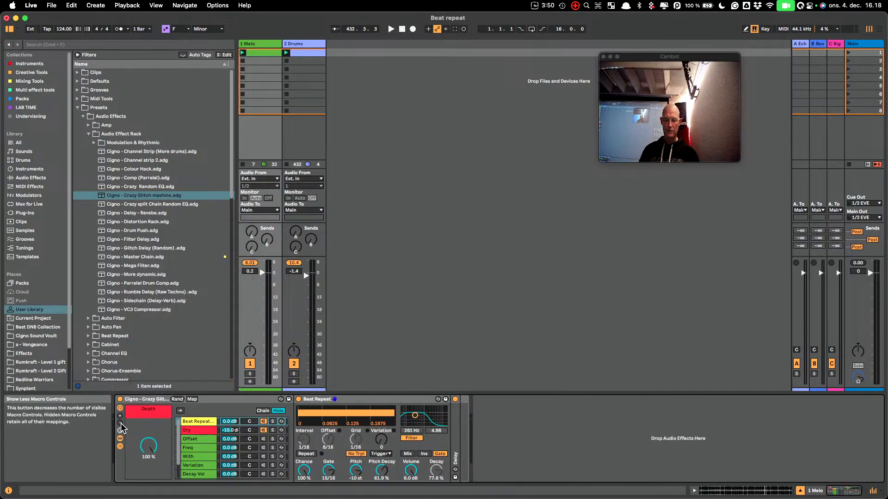
# Set the Depth macro to 0 % and audition it during playback by raising it and returning it to 0 %
pyautogui.moveTo(147, 447); pyautogui.dragTo(147, 490)
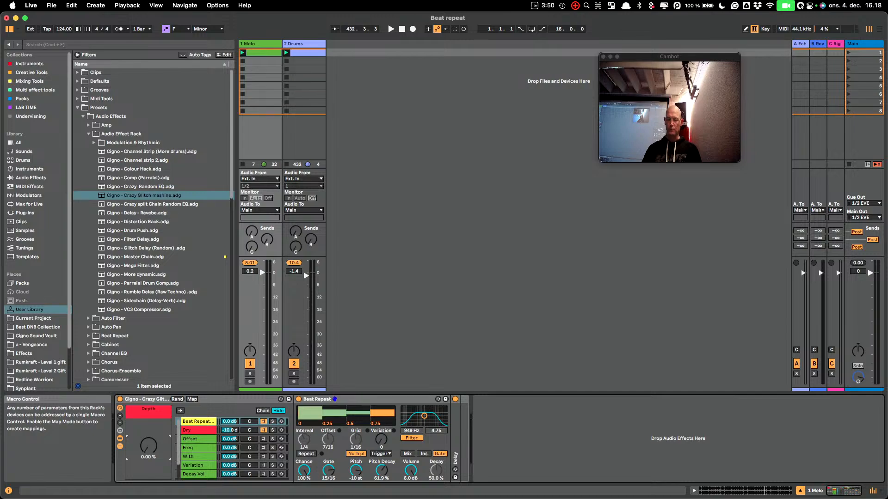
pyautogui.press('space')
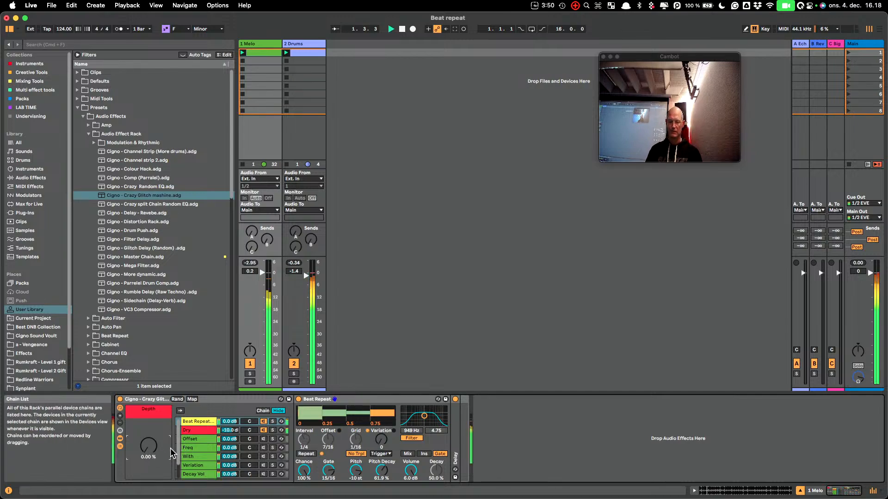
pyautogui.moveTo(148, 451); pyautogui.dragTo(148, 428)
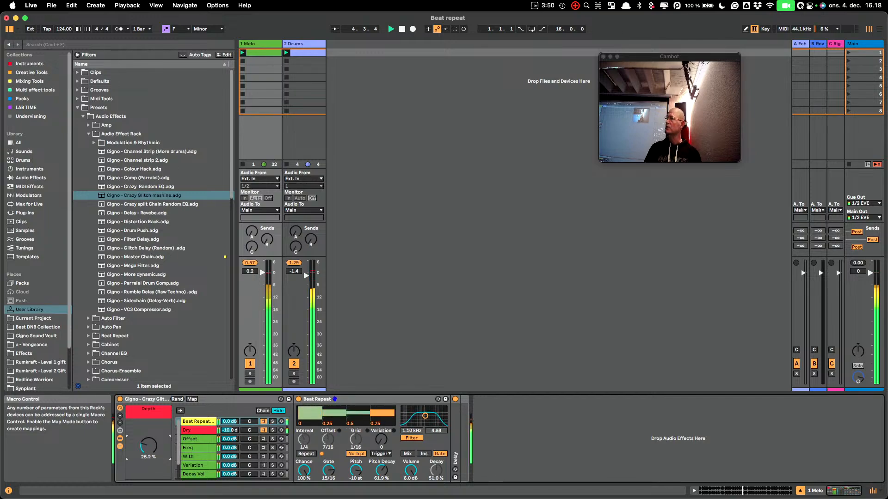
pyautogui.moveTo(148, 428); pyautogui.dragTo(148, 446)
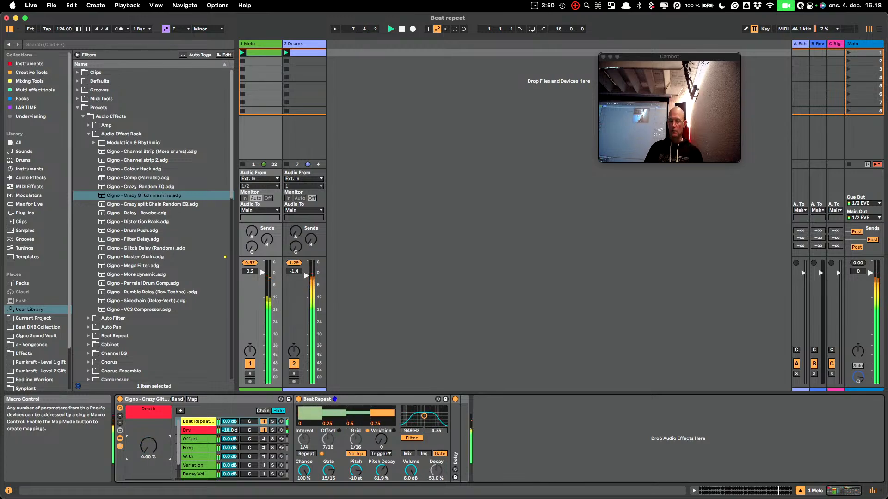
pyautogui.press('space')
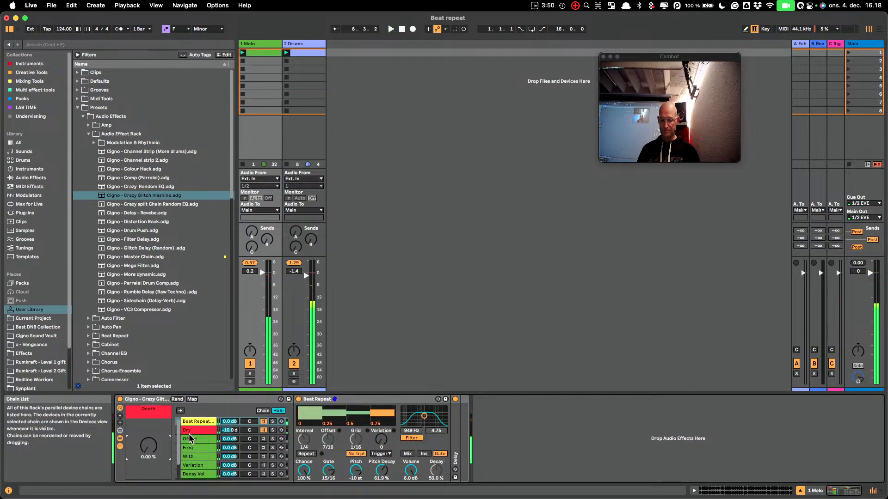
# Map the Beat Repeat device's on/off switch in the Beat Repeat chain to the Depth macro
pyautogui.click(197, 430)
pyautogui.click(201, 419)
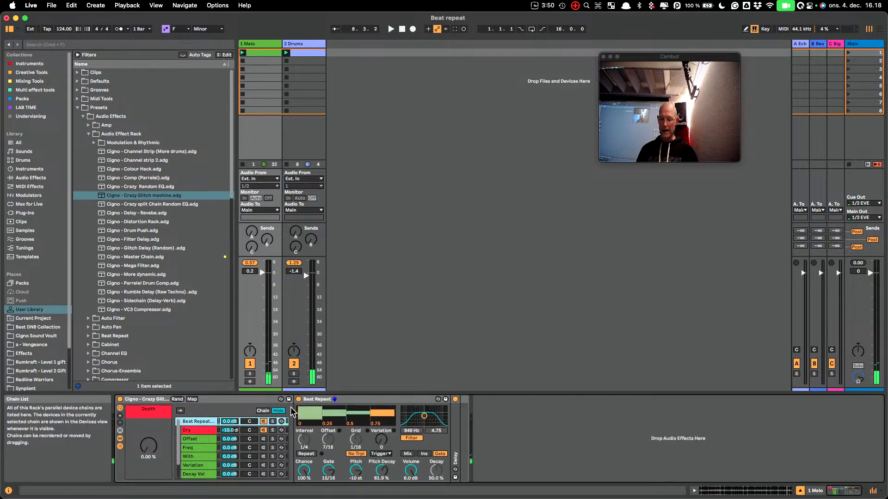
pyautogui.rightClick(299, 401)
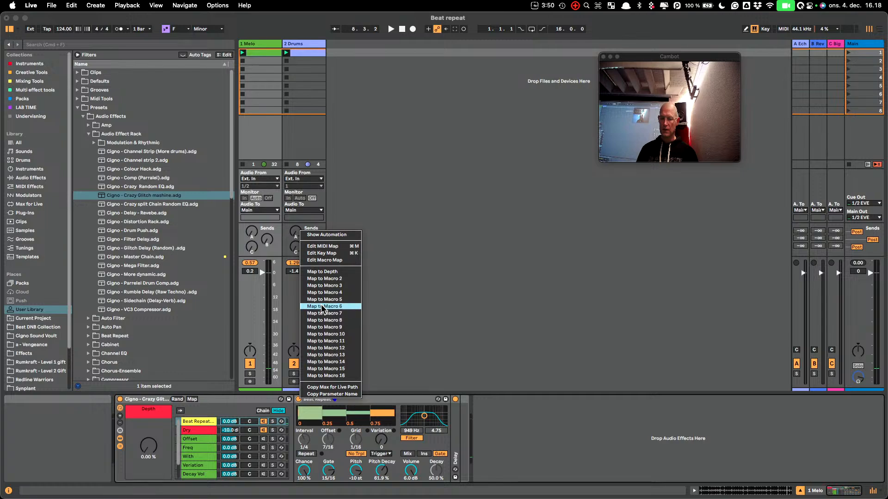
pyautogui.click(331, 272)
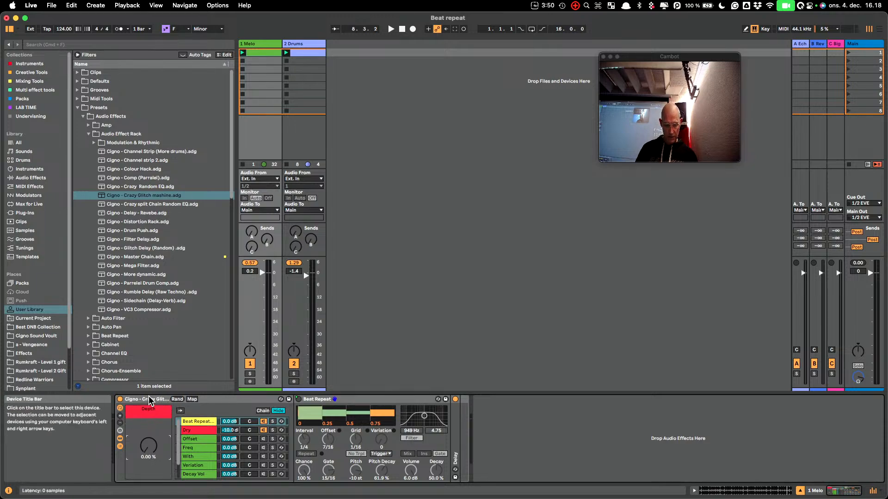
# Invert the Beat Repeat Device On mapping's range by setting its minimum to 1 and maximum to 0
pyautogui.click(192, 399)
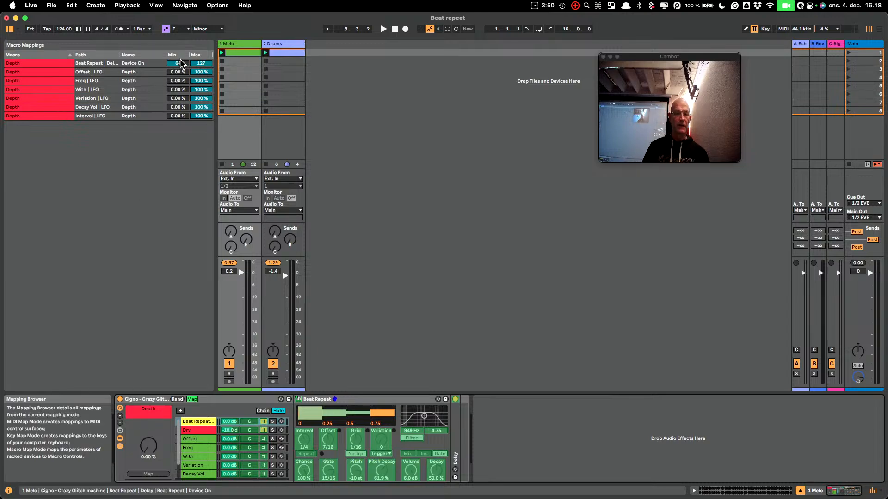
pyautogui.moveTo(184, 68); pyautogui.dragTo(183, 67)
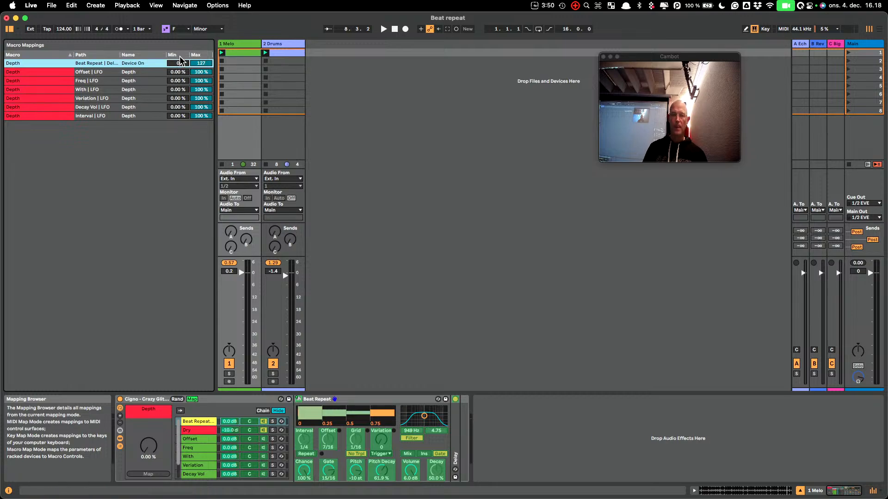
pyautogui.press('Up')
pyautogui.moveTo(202, 63); pyautogui.dragTo(203, 122)
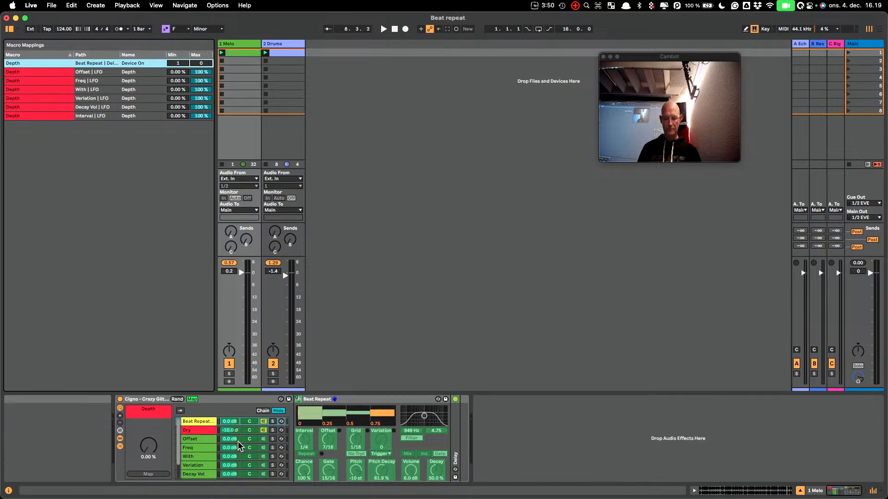
pyautogui.click(192, 399)
# Audition the Depth macro during playback, leave it at 0 % and stop the transport
pyautogui.press('space')
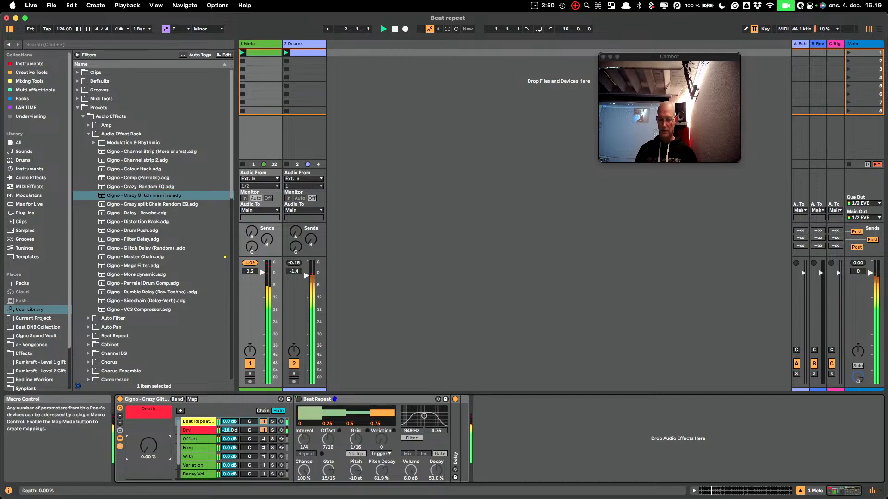
pyautogui.moveTo(148, 445)
pyautogui.mouseDown()
pyautogui.moveTo(148, 382)
pyautogui.moveTo(149, 448)
pyautogui.mouseUp()
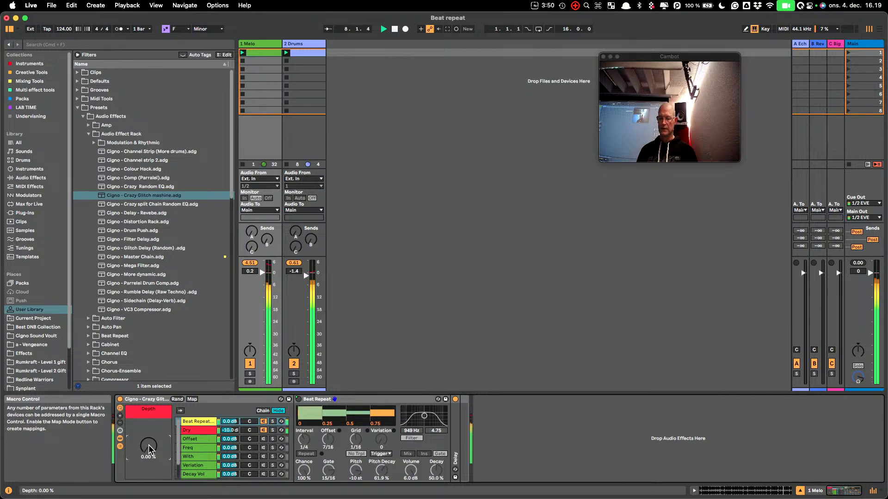
pyautogui.press('space')
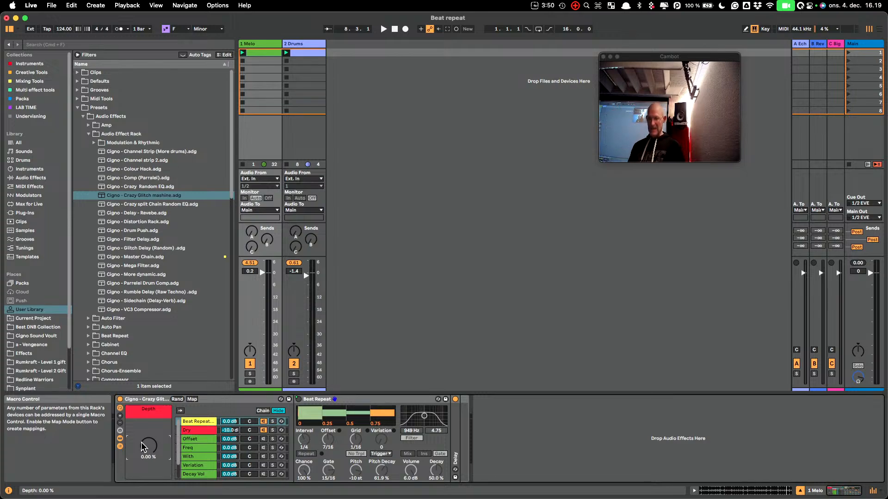
# Reveal a second macro and map the Interval chain's LFO Rate to Macro 2
pyautogui.click(202, 422)
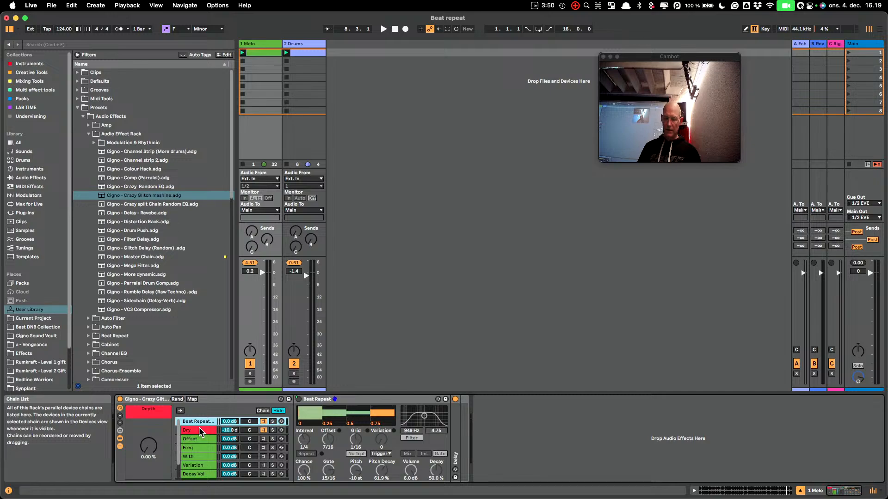
pyautogui.click(199, 441)
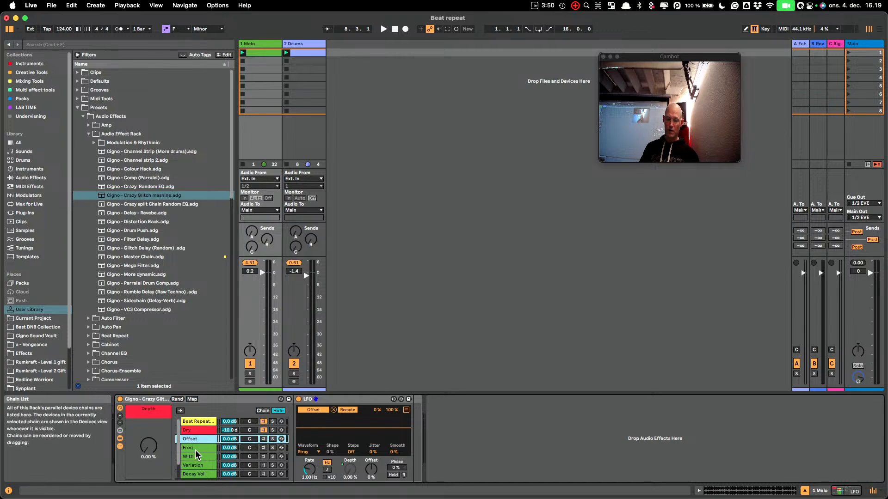
pyautogui.press('Down')
pyautogui.press('Down')
pyautogui.press('Down')
pyautogui.press('Down')
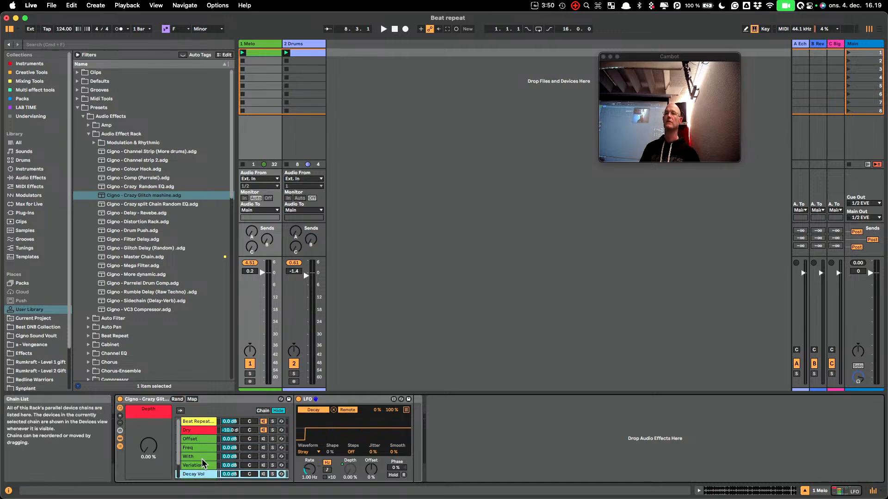
pyautogui.press('Down')
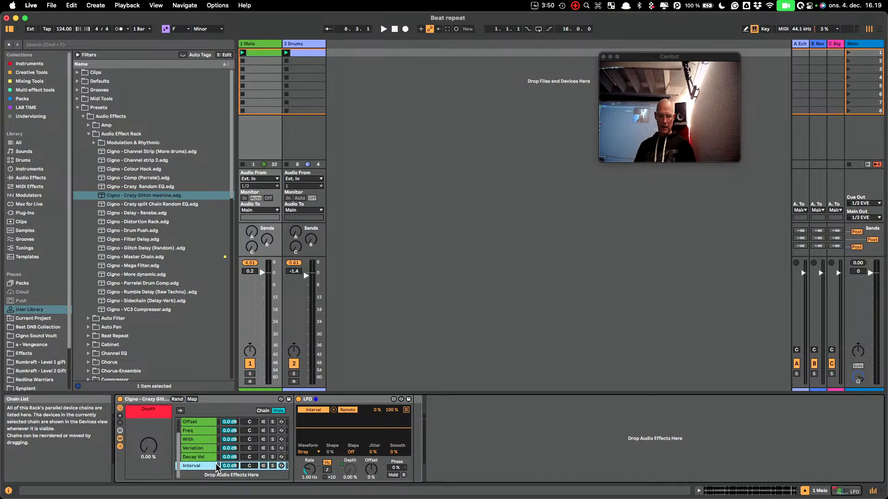
pyautogui.click(120, 415)
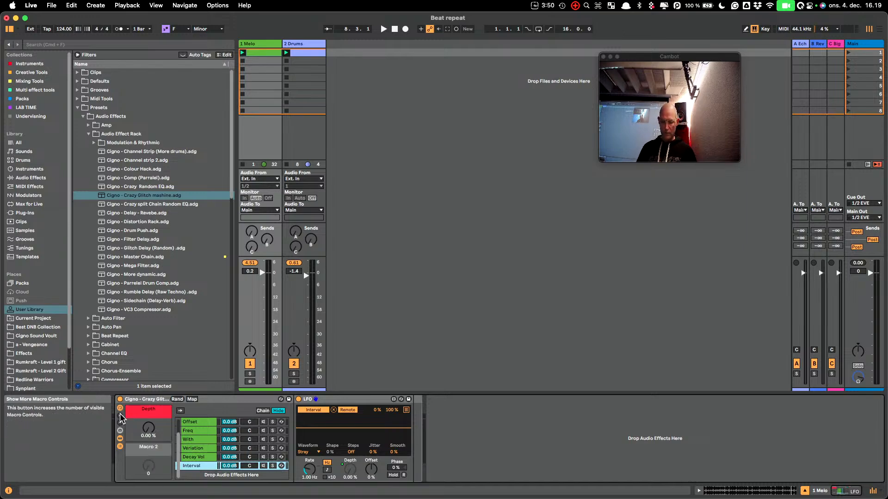
pyautogui.rightClick(309, 474)
pyautogui.click(349, 298)
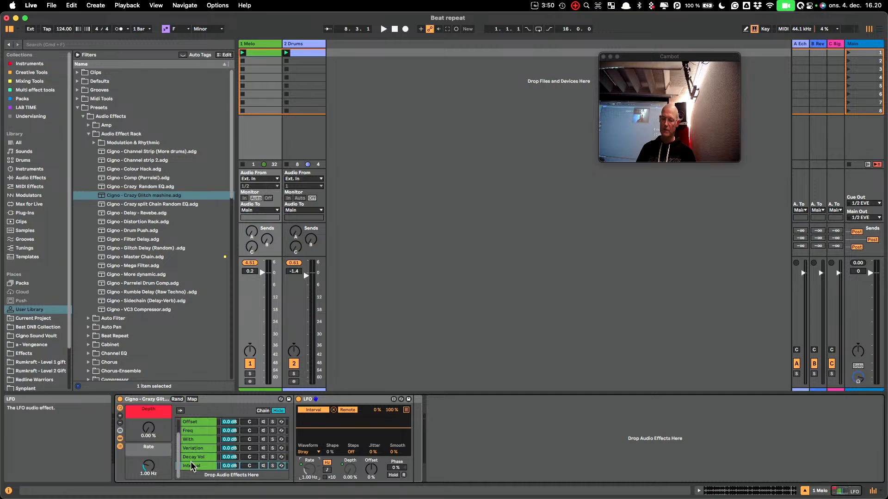
# Extend the Rate mapping to all sibling LFOs and test it on the Decay Vol chain by setting the Rate macro to 2.37 Hz
pyautogui.rightClick(310, 470)
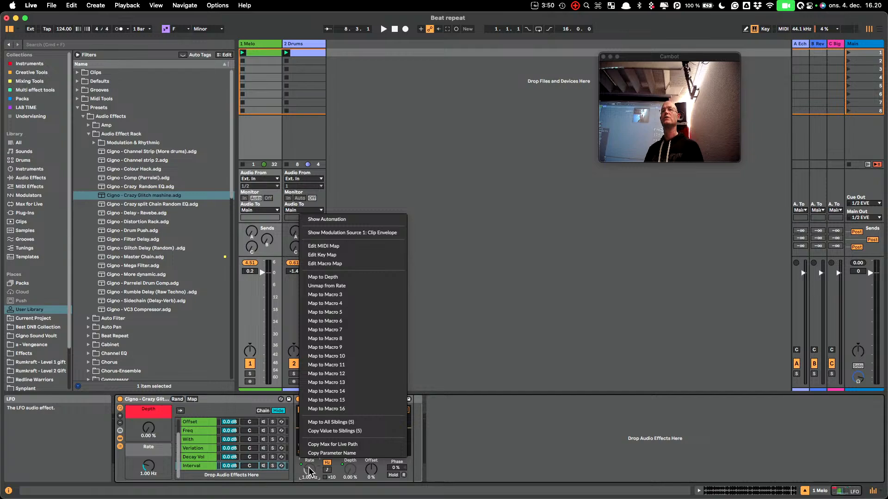
pyautogui.click(346, 423)
pyautogui.click(191, 455)
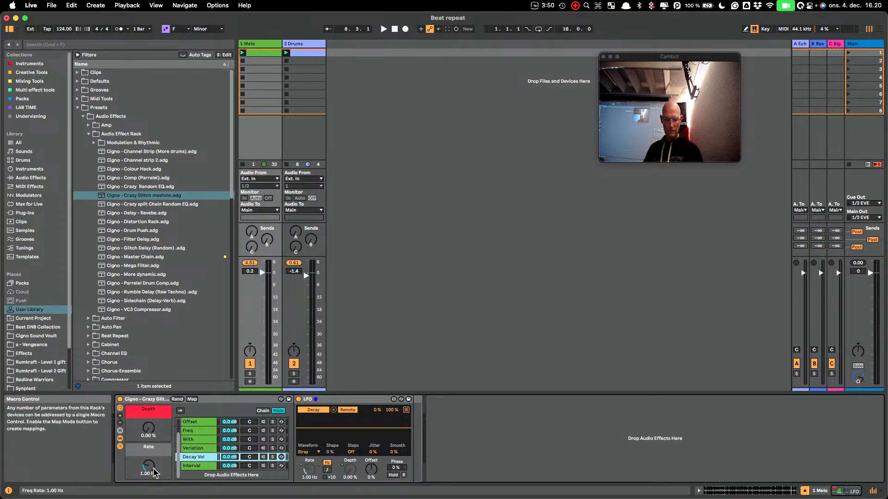
pyautogui.moveTo(153, 473); pyautogui.dragTo(154, 463)
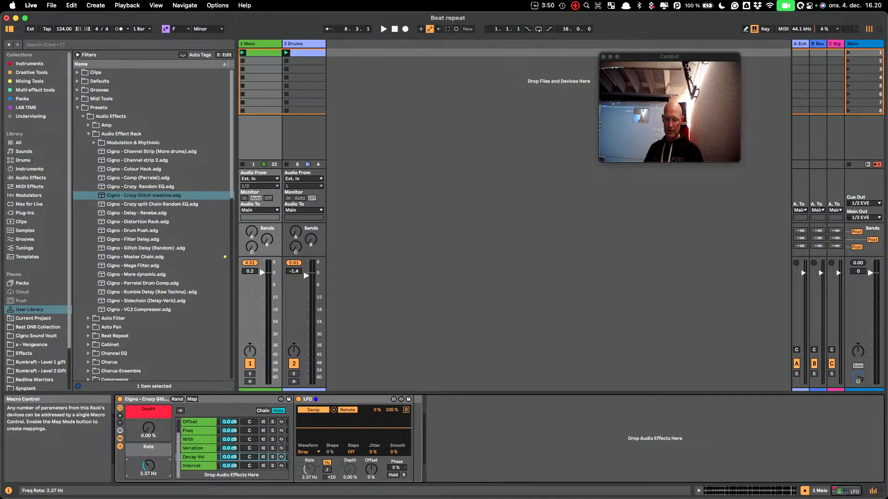
# Audition varying Depth and Rate settings during playback, finishing with Depth at 100 % and Rate at 1.96 Hz
pyautogui.press('space')
pyautogui.moveTo(148, 466); pyautogui.dragTo(149, 479)
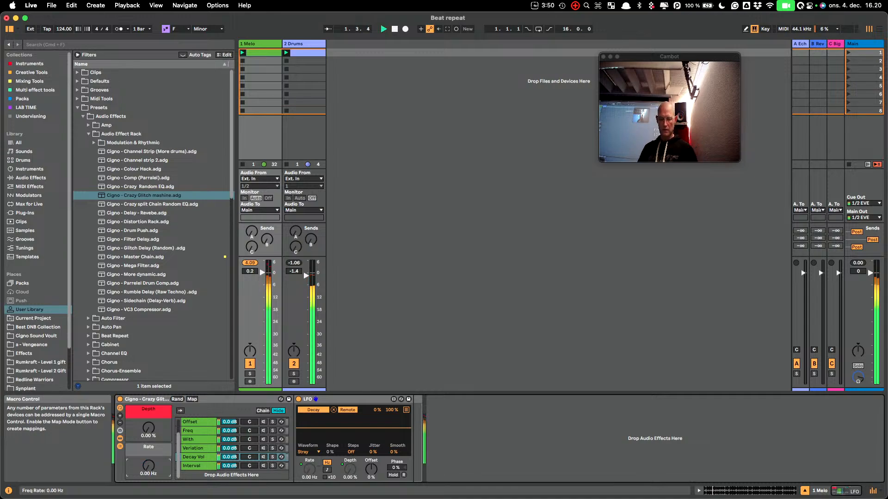
pyautogui.moveTo(150, 422); pyautogui.dragTo(150, 413)
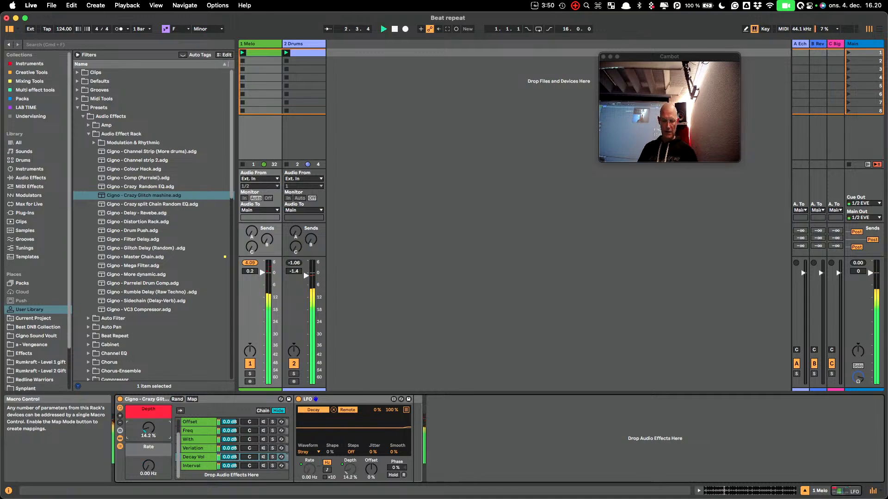
pyautogui.moveTo(153, 466); pyautogui.dragTo(152, 448)
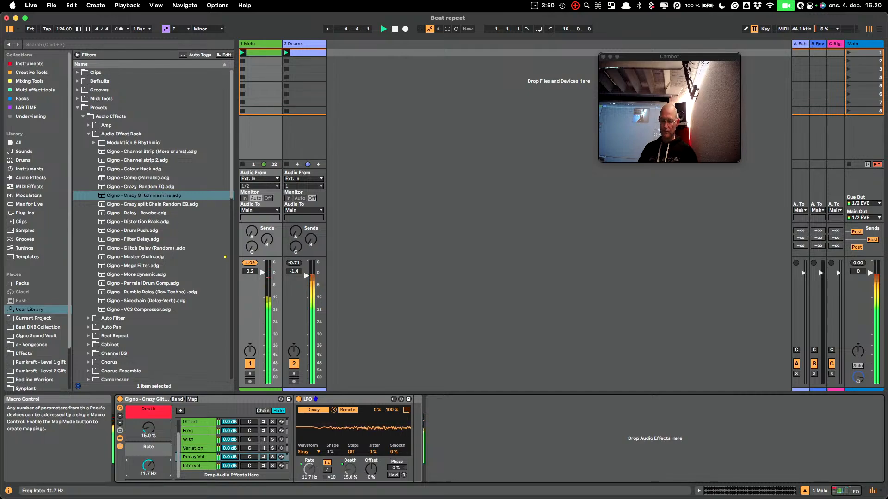
pyautogui.moveTo(152, 466); pyautogui.dragTo(152, 485)
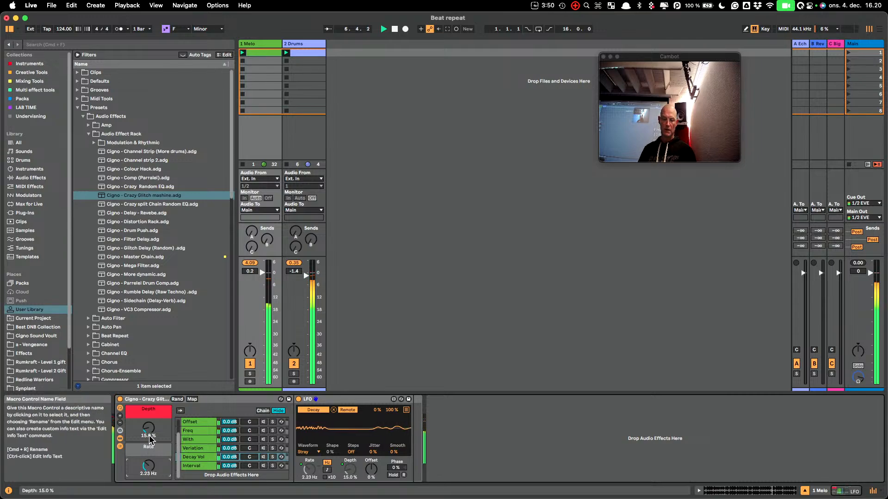
pyautogui.moveTo(150, 429); pyautogui.dragTo(150, 409)
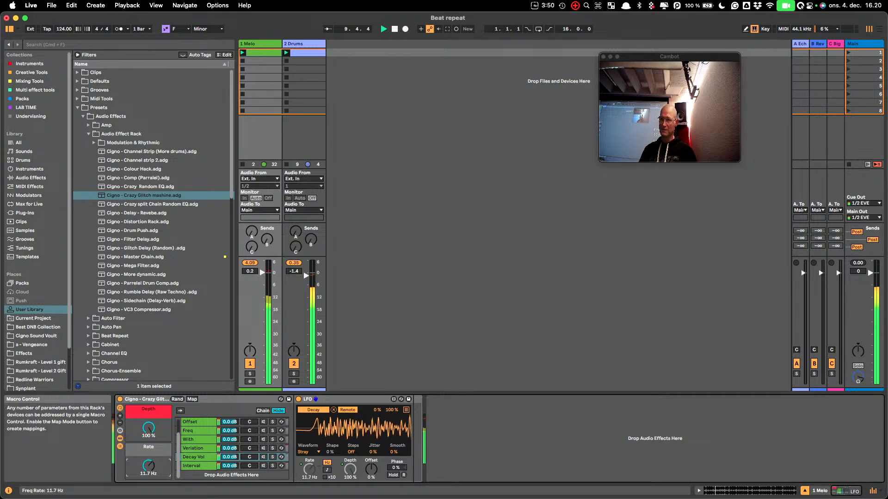
pyautogui.moveTo(149, 465); pyautogui.dragTo(149, 472)
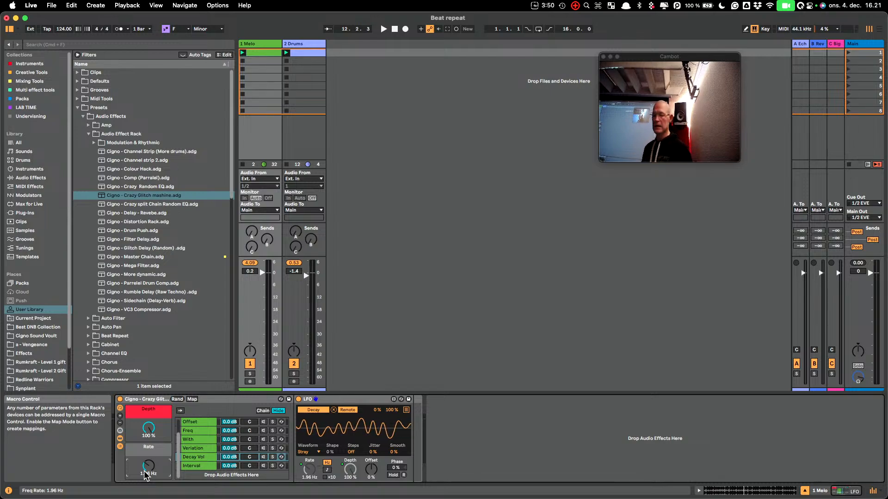
# Reveal more macro controls, map the Beat Repeat chain's volume to Macro 3 and lower that macro to -17.305 dB
pyautogui.scroll(2, 200, 431)
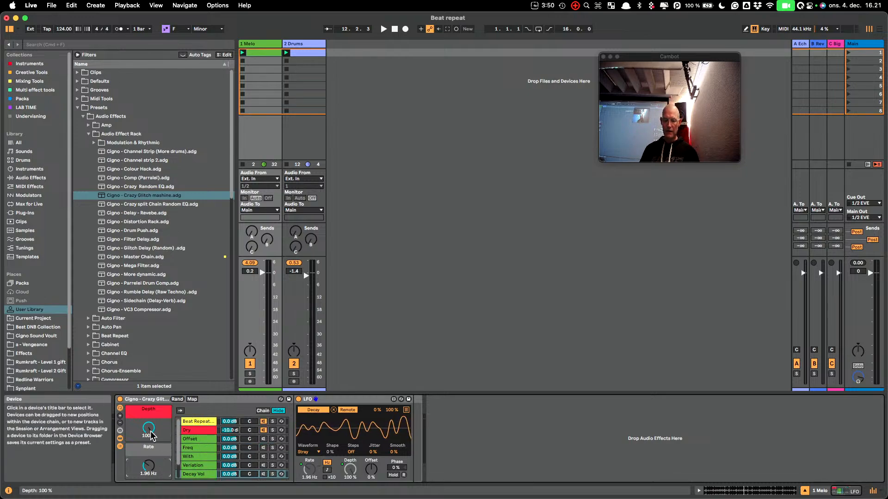
pyautogui.click(121, 419)
pyautogui.click(120, 417)
pyautogui.click(121, 417)
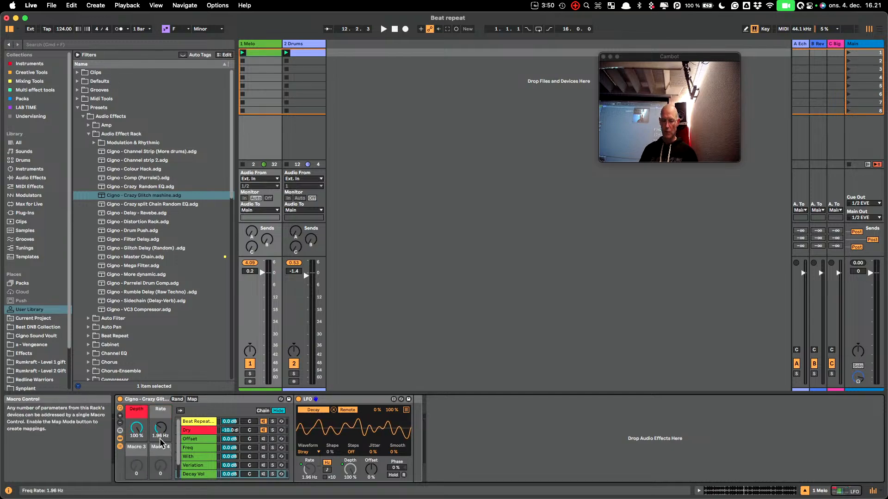
pyautogui.rightClick(230, 421)
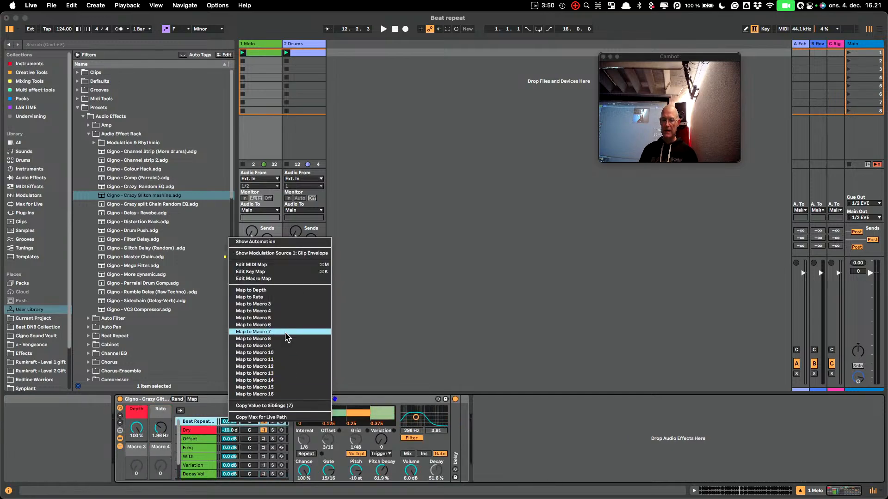
pyautogui.click(260, 305)
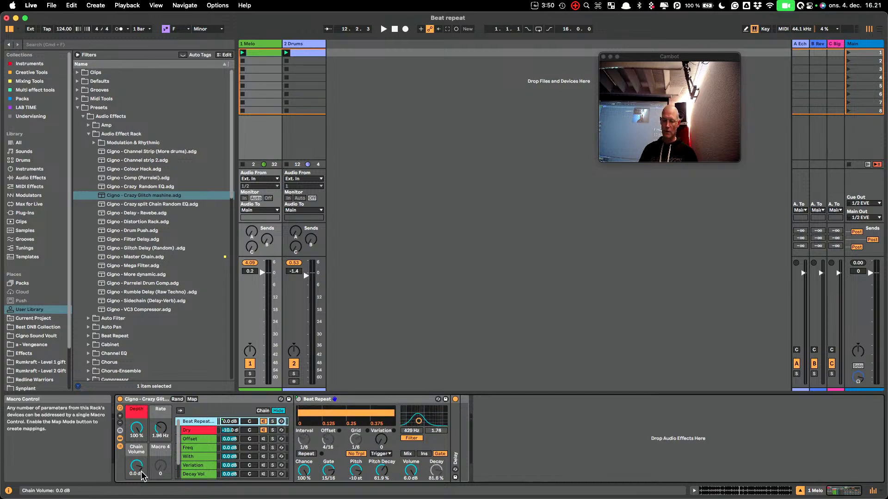
pyautogui.moveTo(137, 476); pyautogui.dragTo(138, 494)
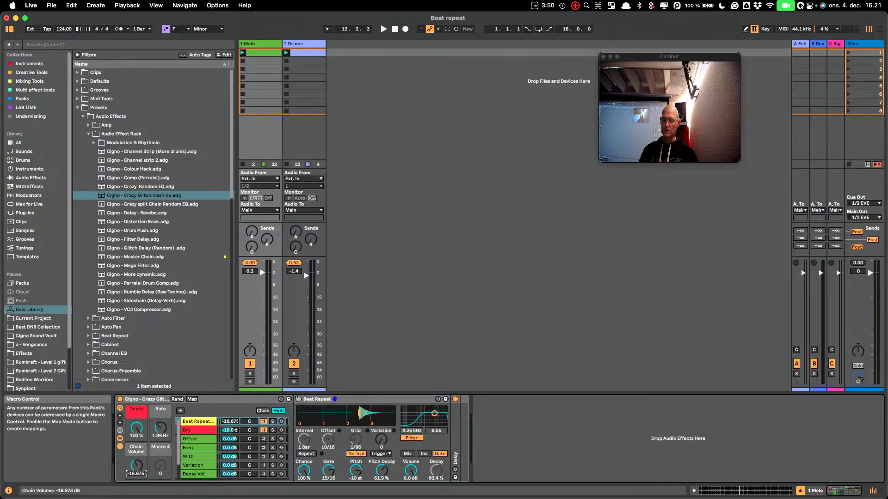
# Rename the Chain Volume macro Dry Vol and color it orange
pyautogui.click(138, 449)
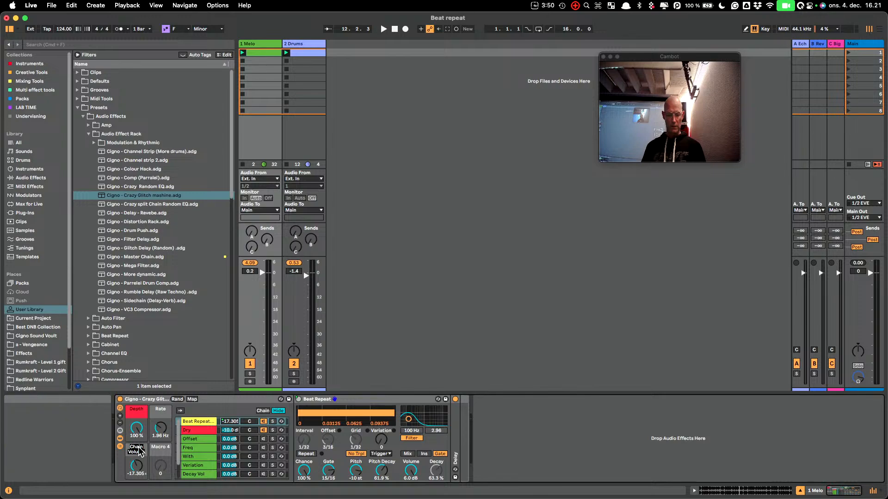
pyautogui.write('Dry Vol')
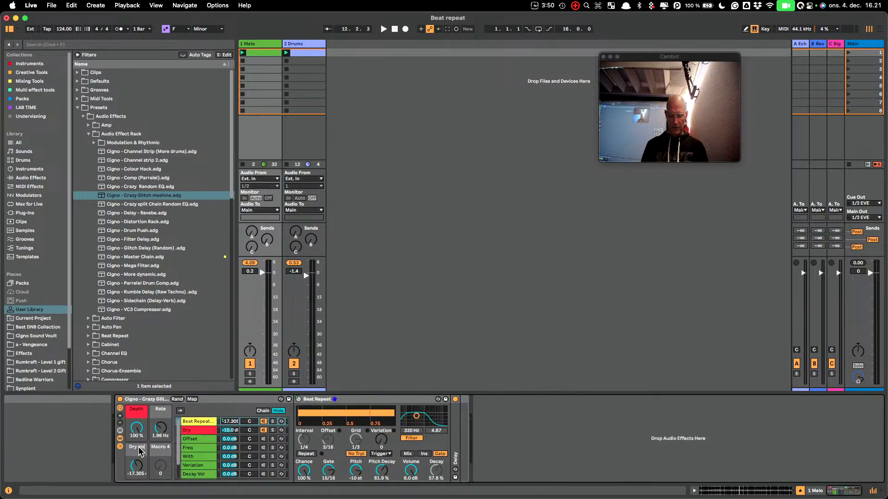
pyautogui.rightClick(139, 452)
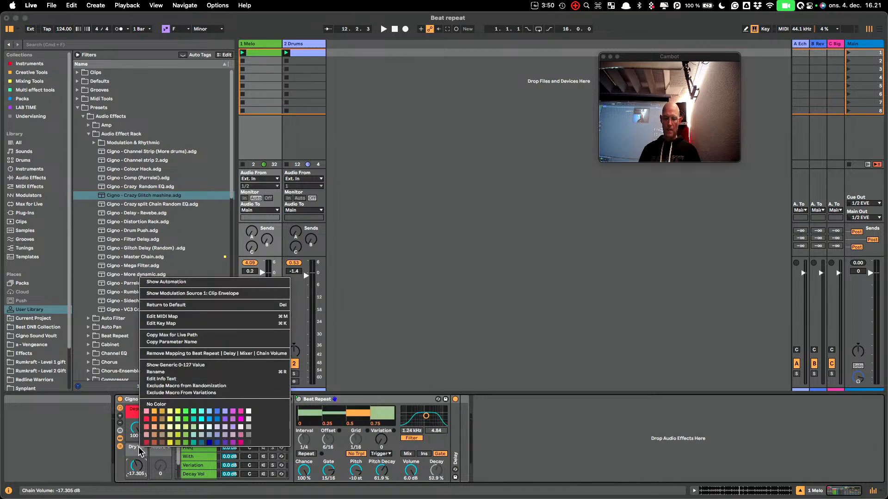
pyautogui.click(156, 415)
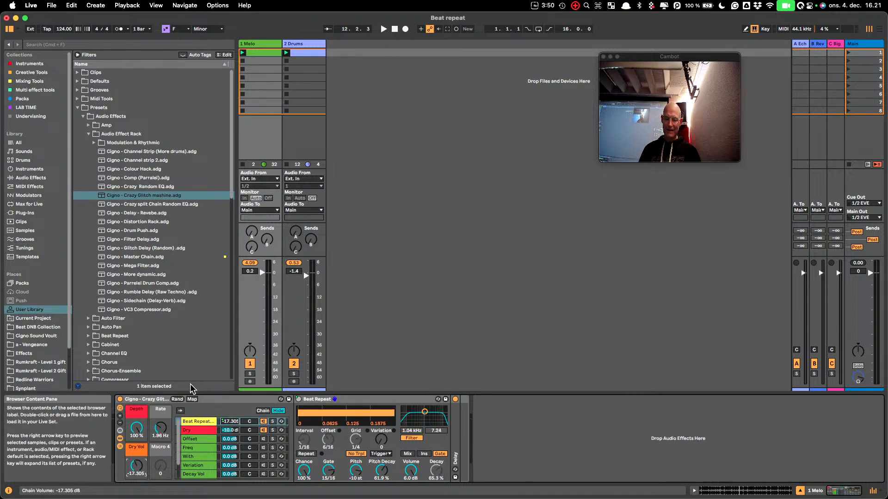
# Limit the Dry Vol macro's Chain Volume mapping to a maximum of 0.0 dB
pyautogui.click(192, 399)
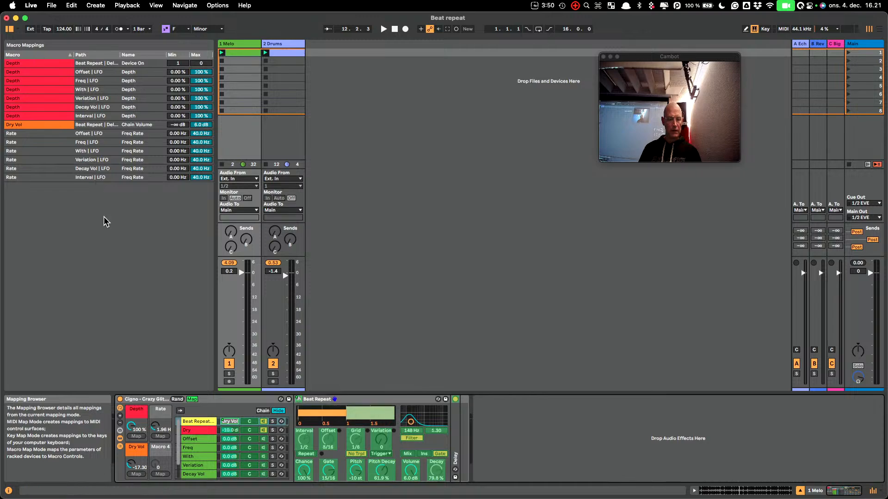
pyautogui.click(200, 126)
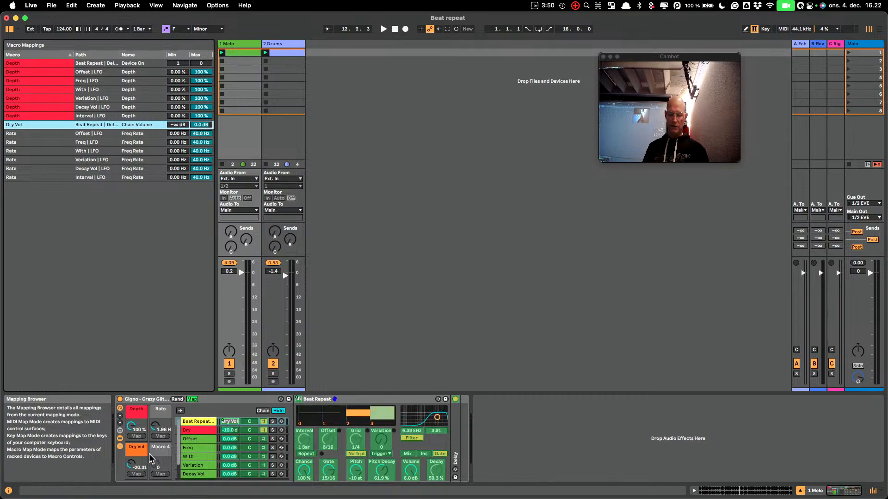
# Raise the Dry Vol macro to 0.0 dB and map the Dry chain's volume to Macro 4
pyautogui.moveTo(133, 467); pyautogui.dragTo(134, 461)
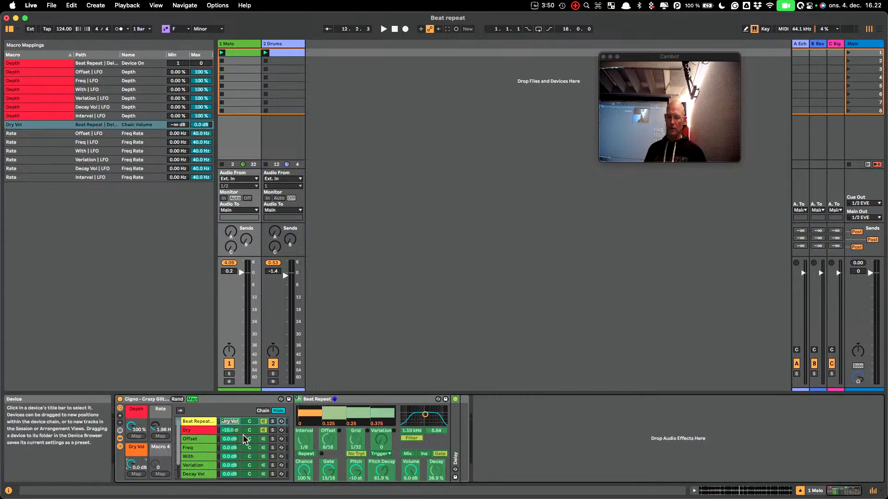
pyautogui.rightClick(229, 430)
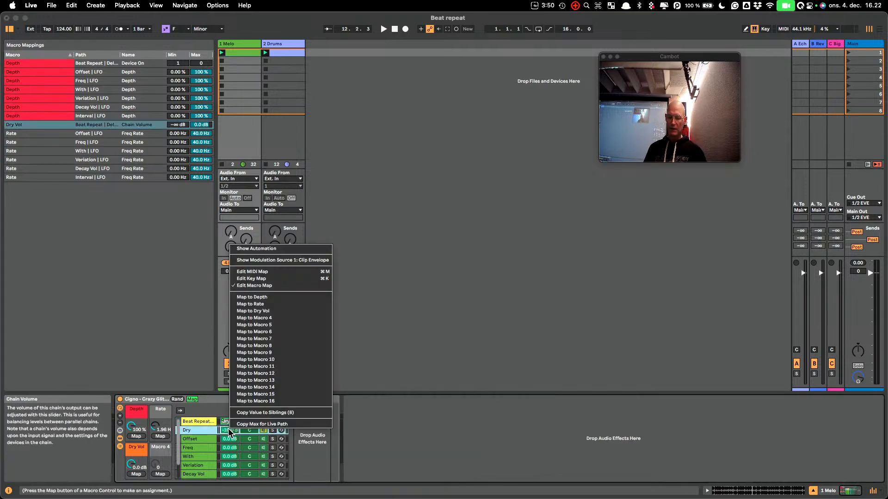
pyautogui.click(262, 317)
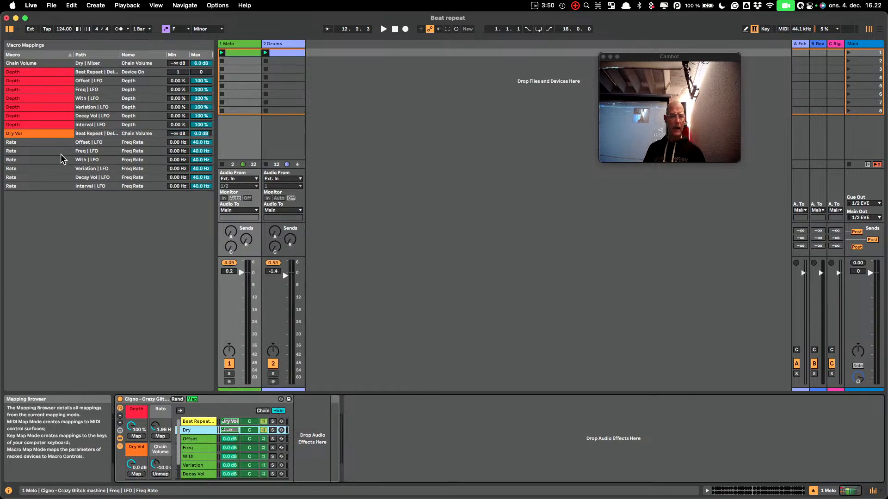
# Rename the new Chain Volume macro Glitch Vol
pyautogui.rightClick(158, 453)
pyautogui.click(158, 453)
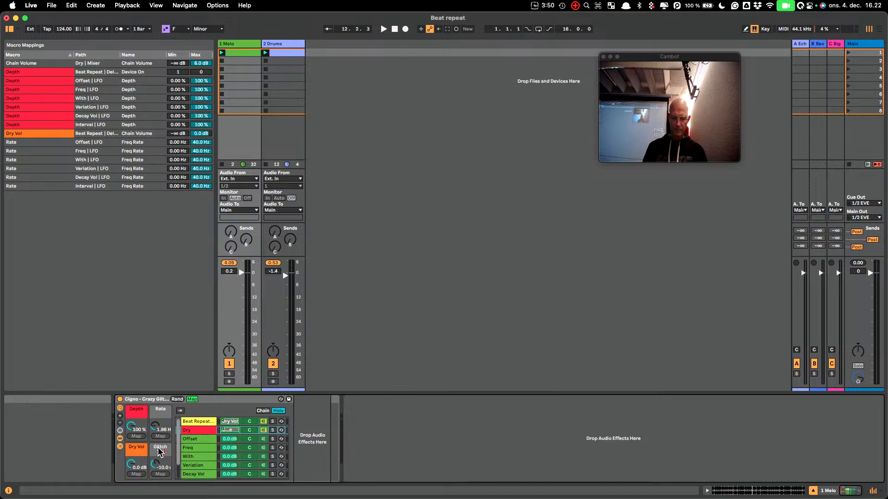
pyautogui.write('Glitch Vol')
pyautogui.press('Return')
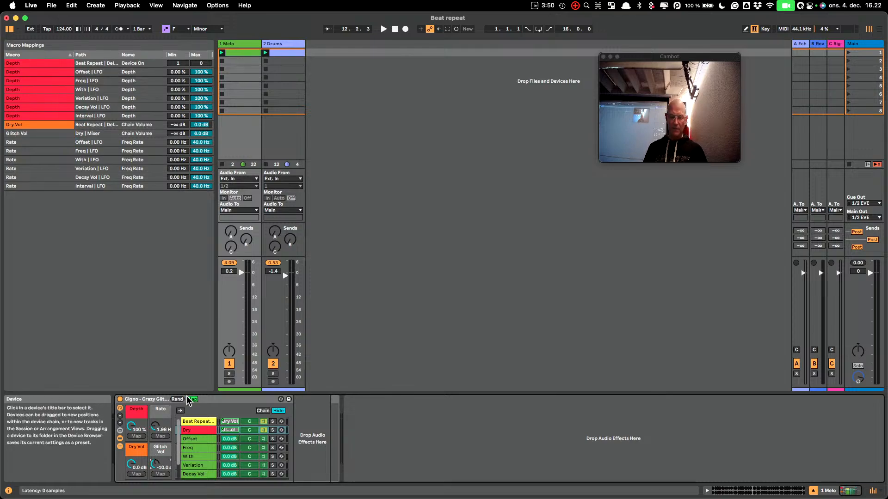
# Color the Glitch Vol macro light green and the Rate macro yellow
pyautogui.rightClick(161, 448)
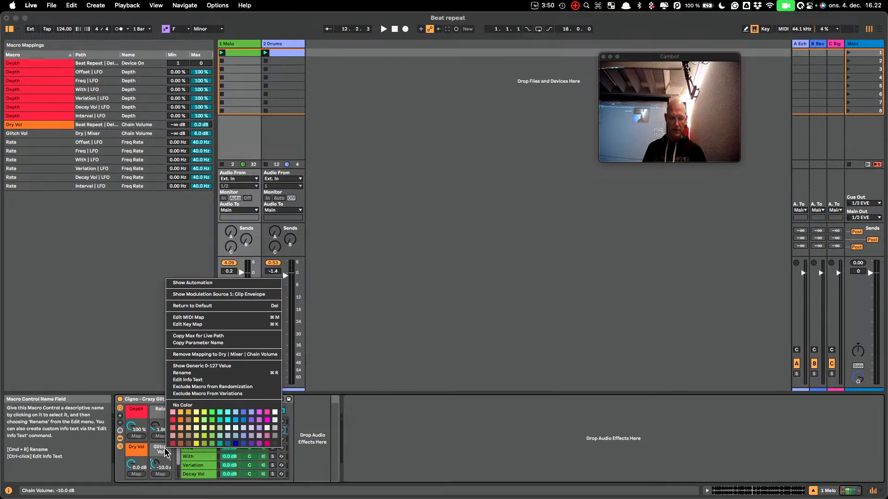
pyautogui.click(204, 423)
pyautogui.rightClick(158, 426)
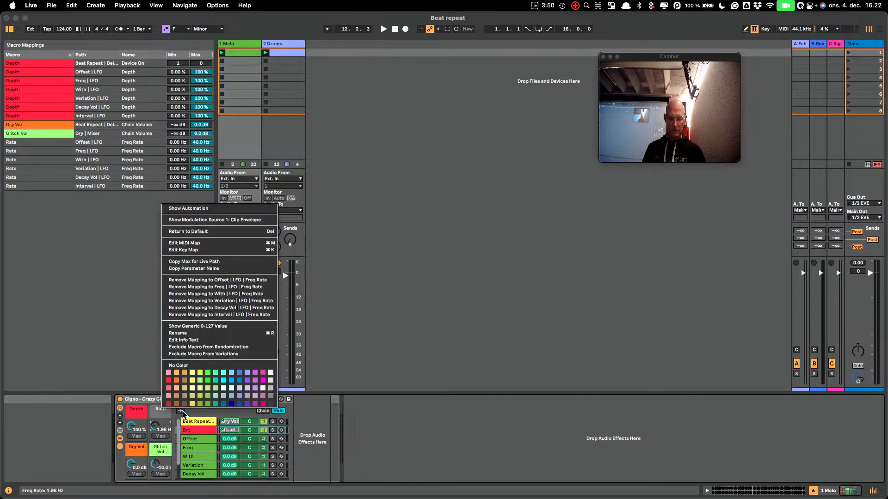
pyautogui.click(190, 392)
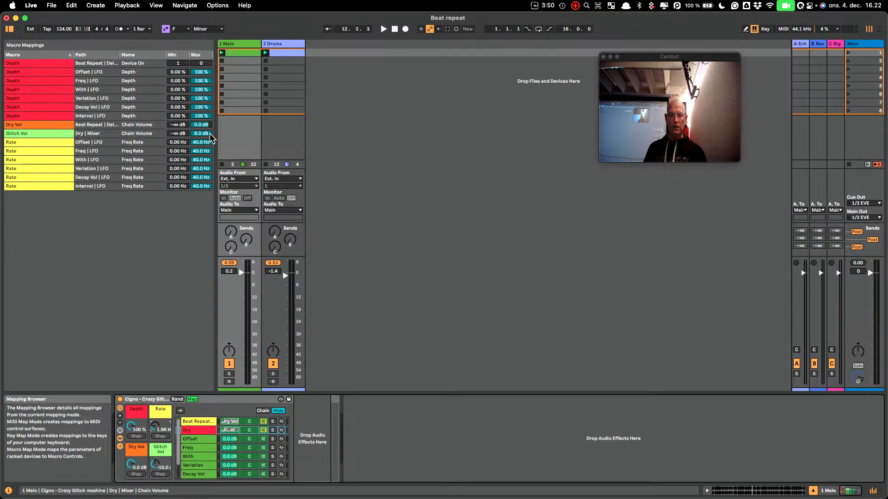
# Limit the Glitch Vol mapping to a maximum of 0.0 dB, then lower Glitch Vol to -18.525 dB and Dry Vol to -10.44 dB
pyautogui.click(202, 134)
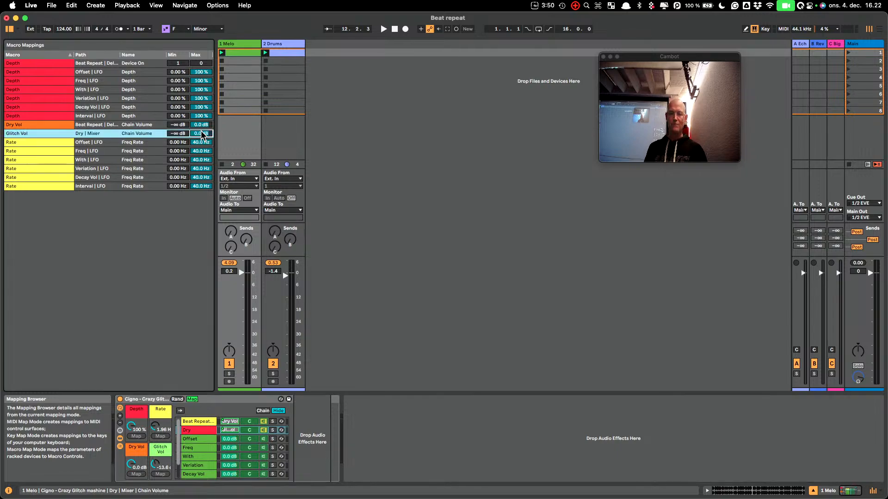
pyautogui.moveTo(157, 466); pyautogui.dragTo(156, 471)
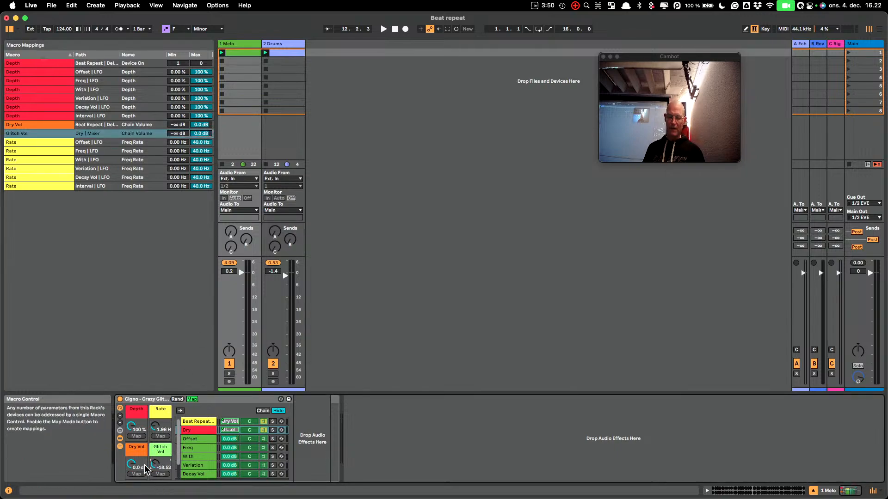
pyautogui.click(134, 464)
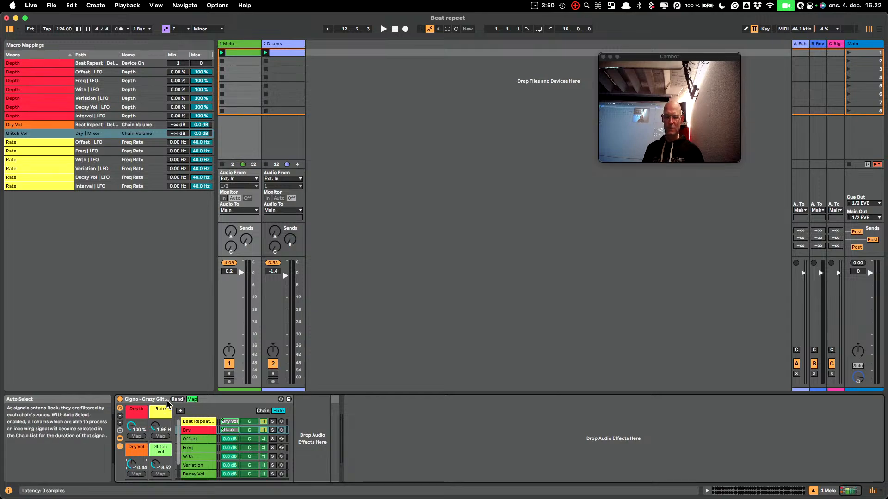
pyautogui.click(192, 399)
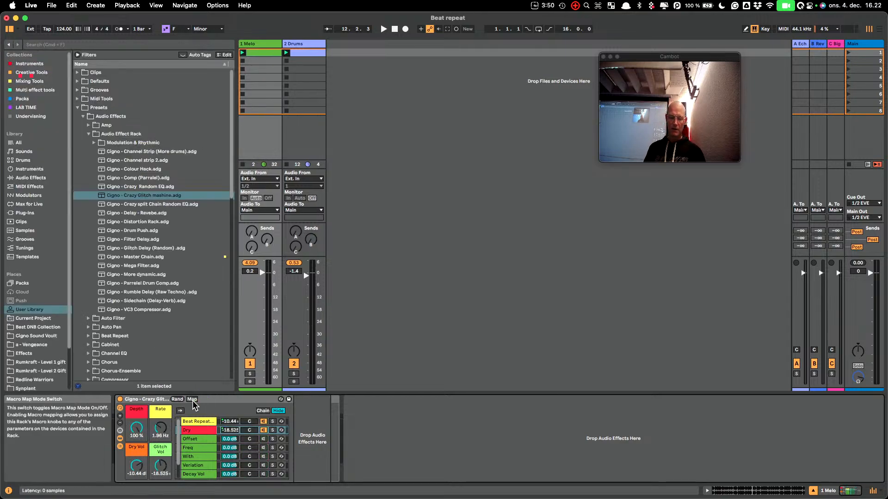
# During playback, reduce Rate to 1.01 Hz and pull the Dry Vol and Glitch Vol macros down to -∞ dB
pyautogui.press('space')
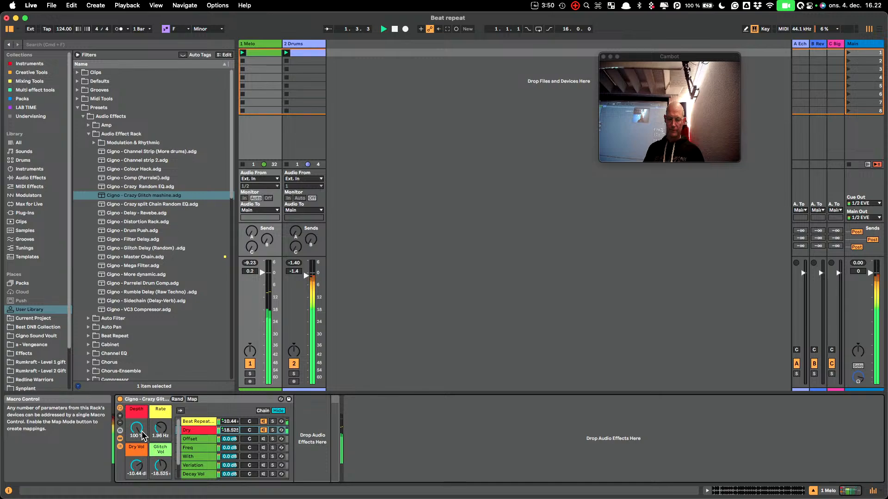
pyautogui.moveTo(161, 429); pyautogui.dragTo(137, 493)
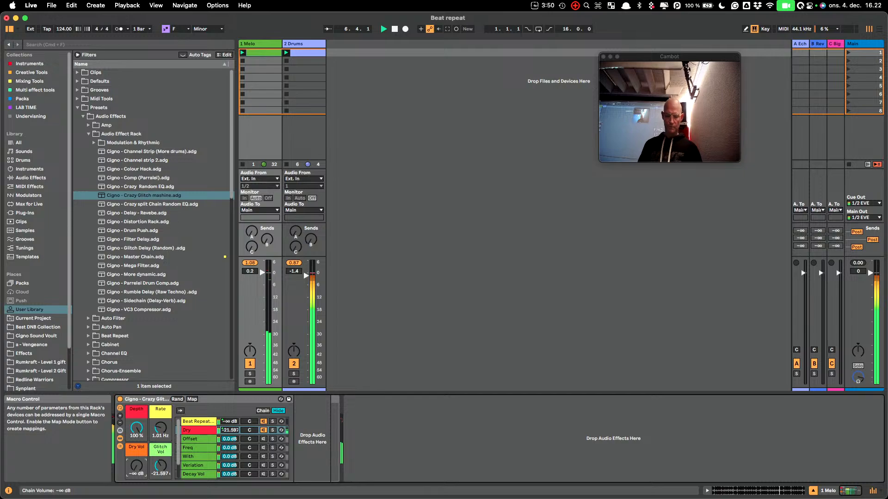
pyautogui.moveTo(155, 463); pyautogui.dragTo(156, 490)
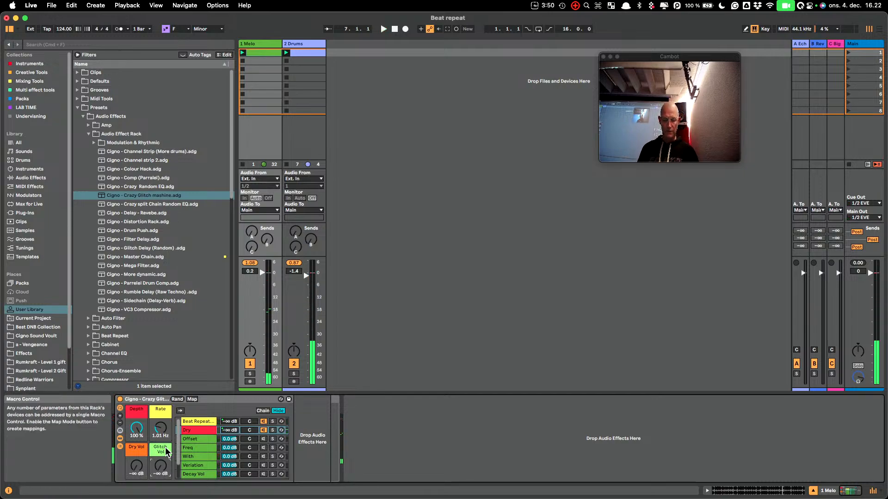
# Invert the Dry Vol and Glitch Vol mapping ranges, with a minimum of 0.0 dB and a maximum of -∞ dB
pyautogui.click(192, 399)
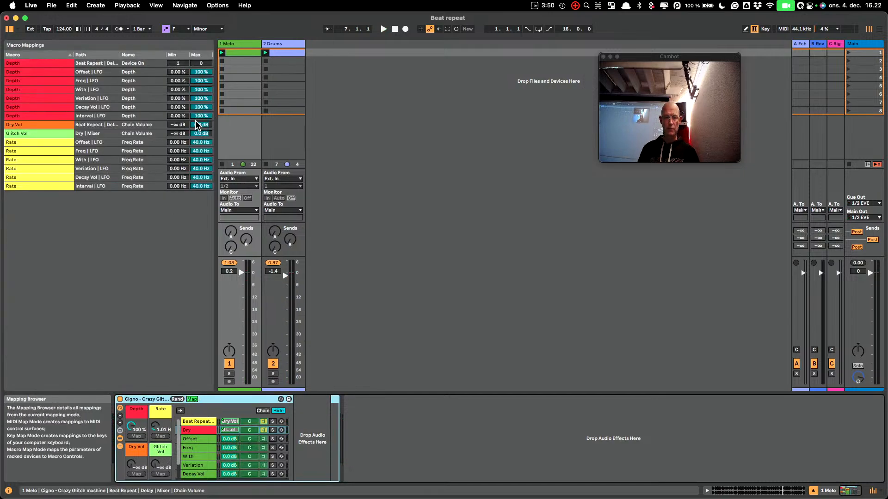
pyautogui.click(188, 125)
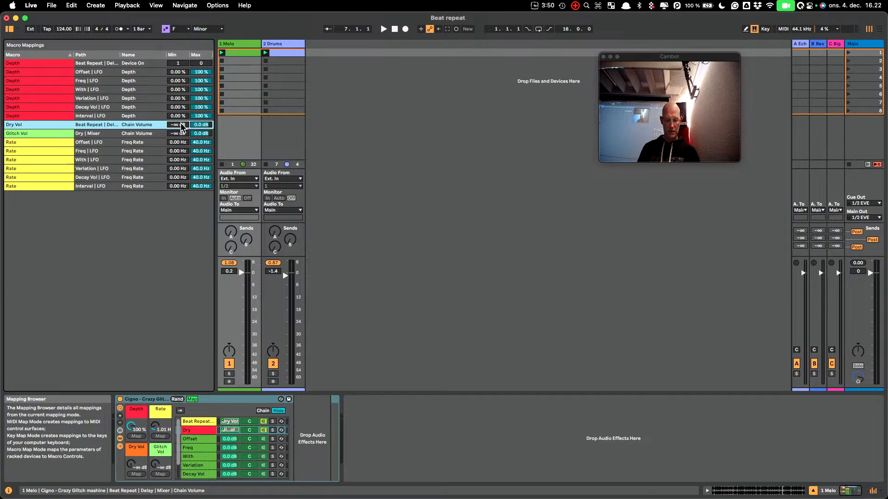
pyautogui.click(176, 133)
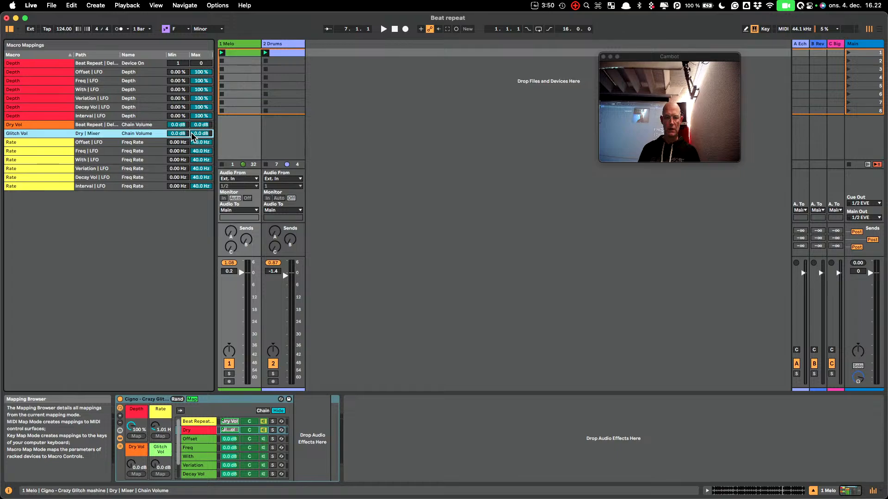
pyautogui.click(200, 125)
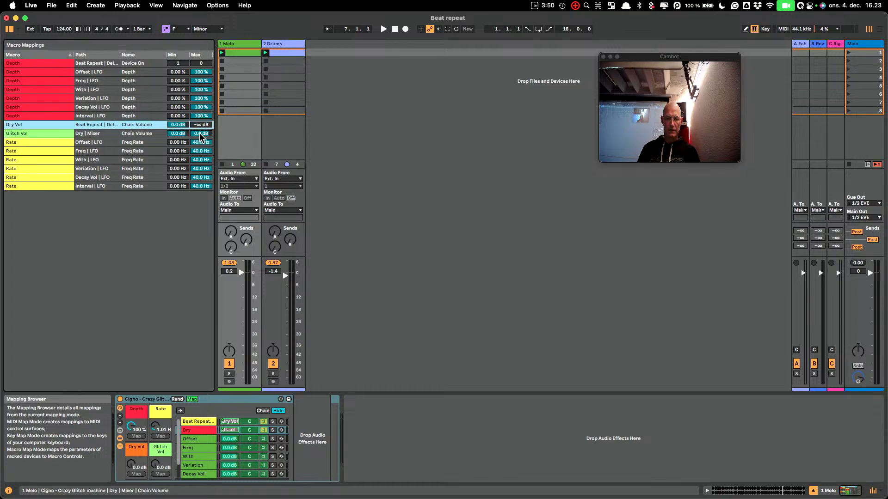
pyautogui.moveTo(199, 134); pyautogui.dragTo(198, 185)
# Audition the inverted volume macros during playback, turning Dry Vol to -∞ dB and leaving Glitch Vol at 0.0 dB
pyautogui.press('space')
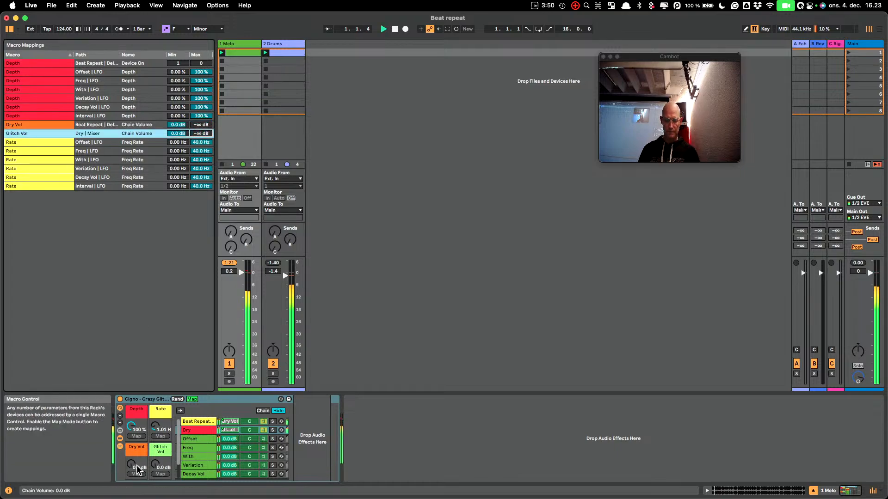
pyautogui.click(193, 400)
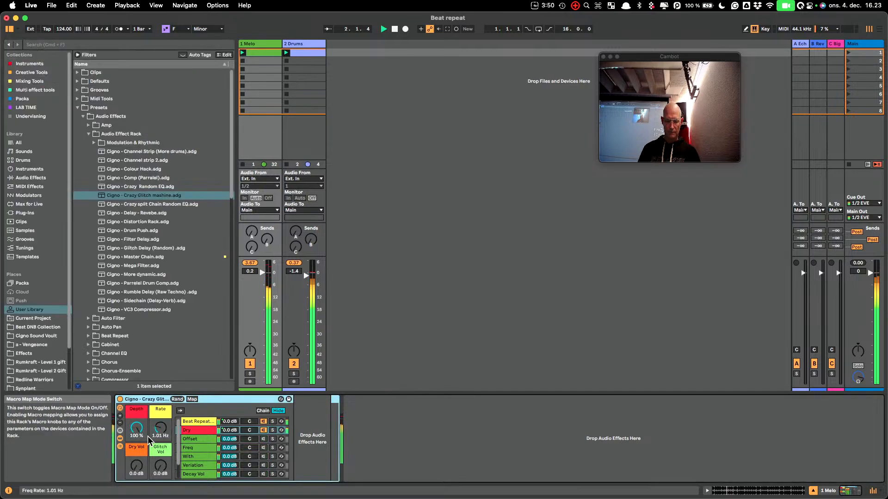
pyautogui.moveTo(136, 465); pyautogui.dragTo(136, 495)
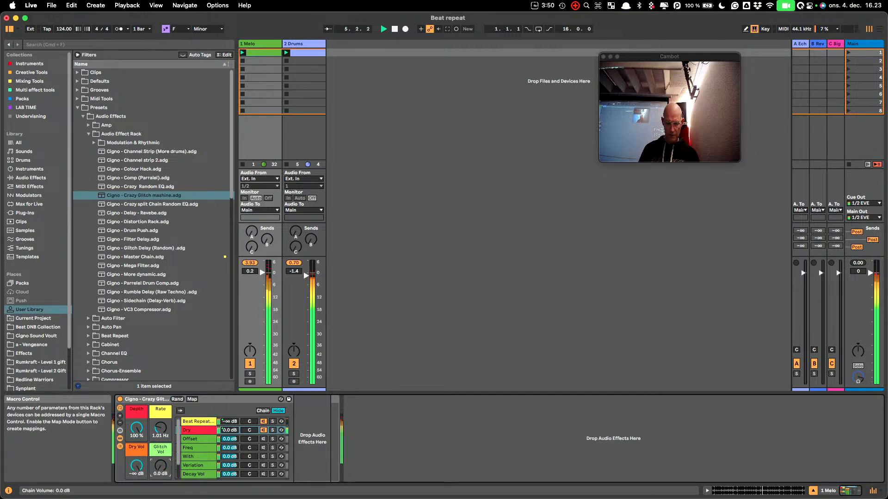
pyautogui.moveTo(164, 470)
pyautogui.mouseDown()
pyautogui.moveTo(164, 481)
pyautogui.moveTo(164, 469)
pyautogui.mouseUp()
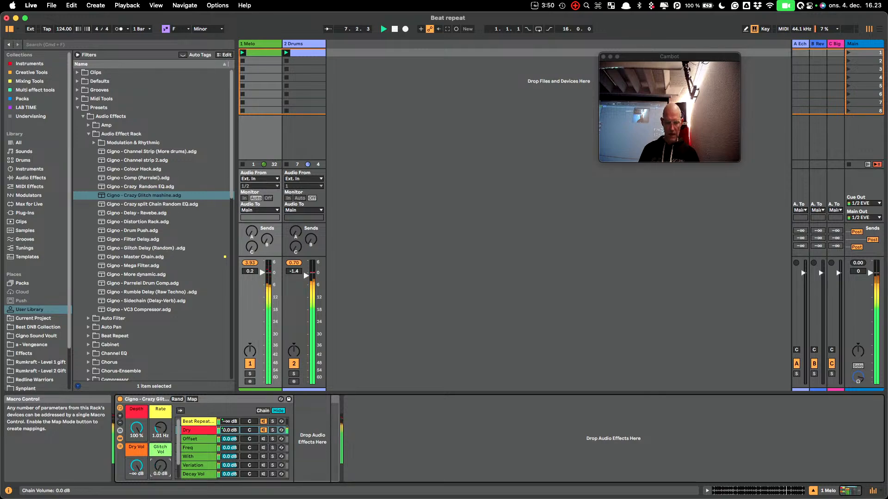
# Restore both the Dry Vol and Glitch Vol mapping ranges to a minimum of -∞ dB and a maximum of 0.0 dB
pyautogui.click(191, 399)
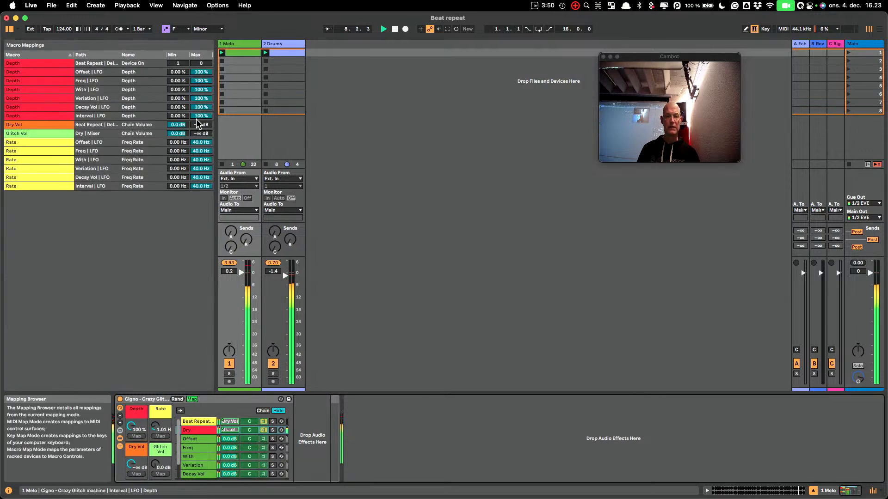
pyautogui.doubleClick(182, 124)
pyautogui.click(182, 134)
pyautogui.moveTo(183, 134); pyautogui.dragTo(183, 173)
pyautogui.click(202, 123)
pyautogui.moveTo(185, 133); pyautogui.dragTo(186, 148)
pyautogui.click(200, 125)
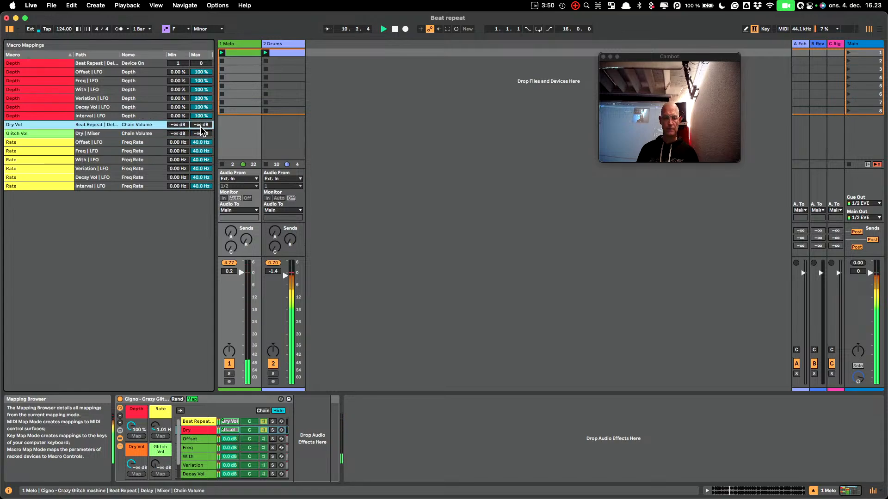
pyautogui.doubleClick(201, 125)
pyautogui.click(200, 133)
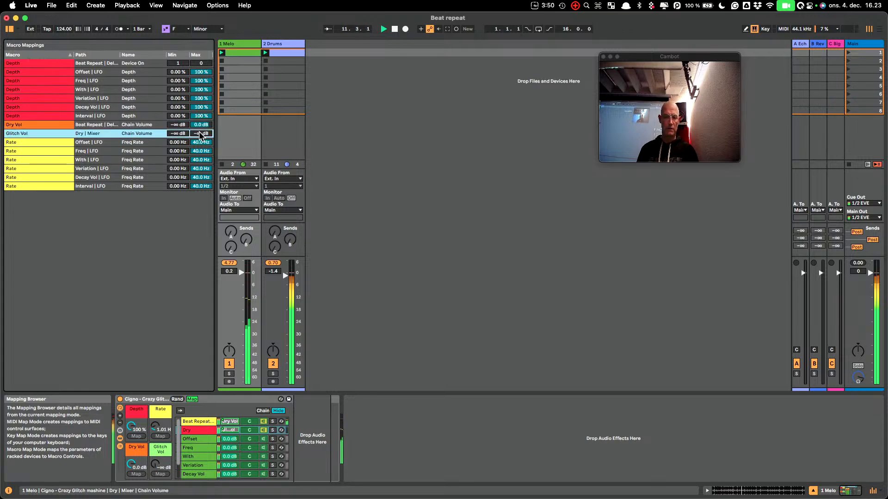
pyautogui.doubleClick(200, 134)
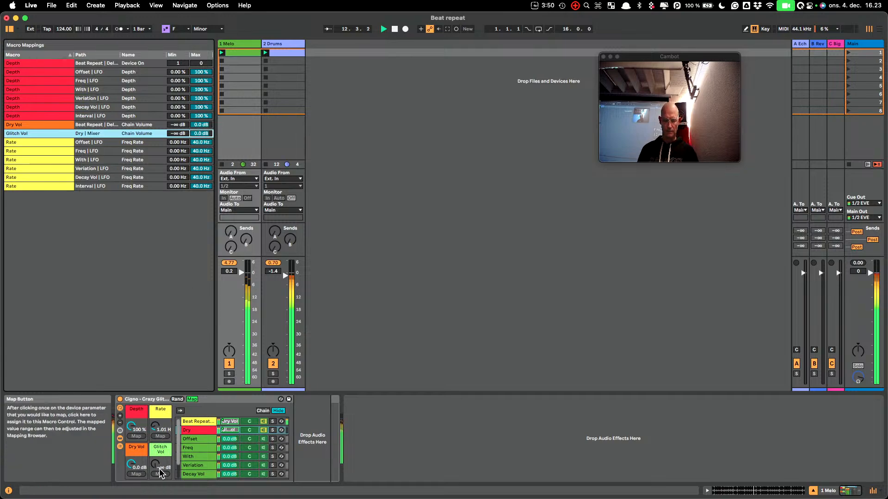
# Audition the Dry Vol and Glitch Vol macros at different levels during playback, finishing with both at 0.0 dB
pyautogui.click(135, 467)
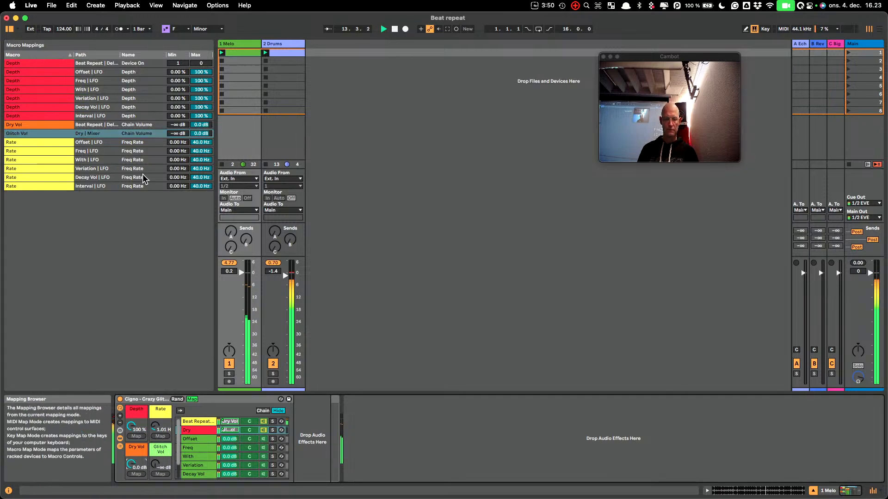
pyautogui.click(195, 401)
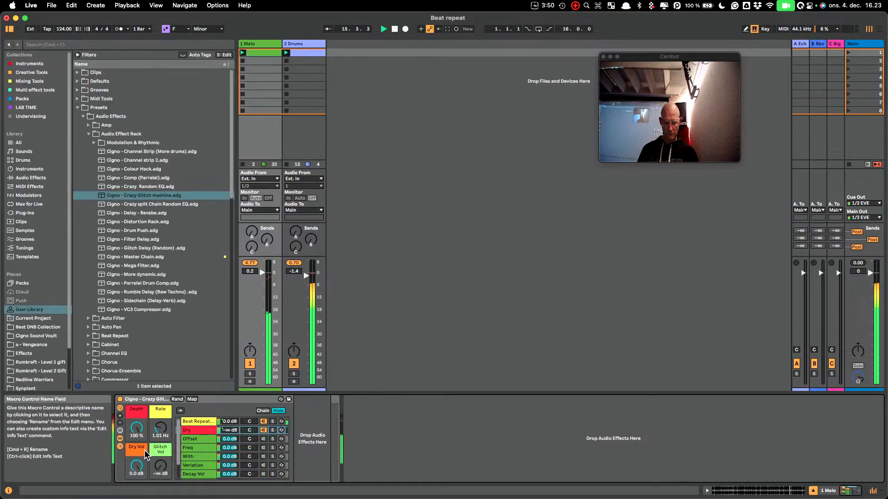
pyautogui.moveTo(158, 472); pyautogui.dragTo(157, 407)
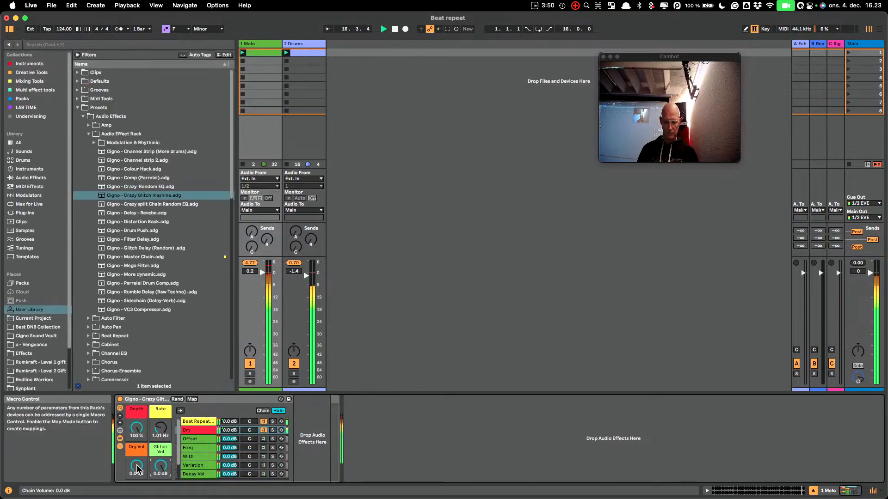
pyautogui.moveTo(160, 466); pyautogui.dragTo(160, 498)
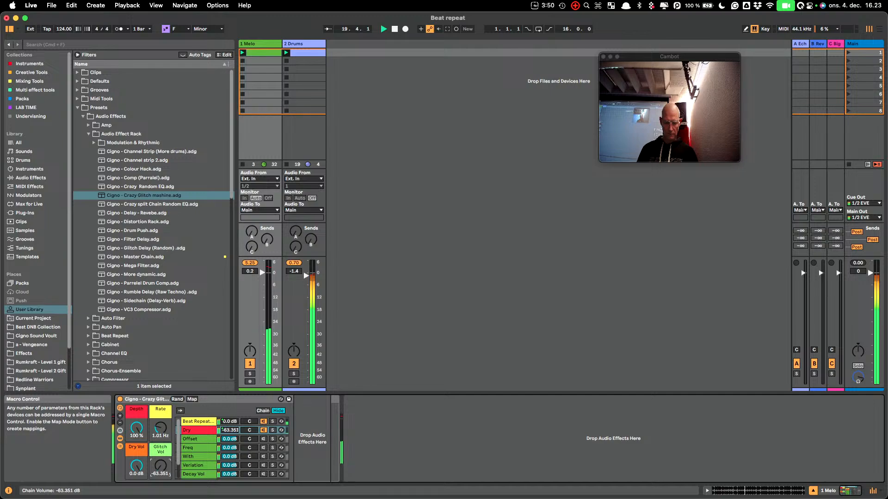
pyautogui.moveTo(160, 497); pyautogui.dragTo(160, 466)
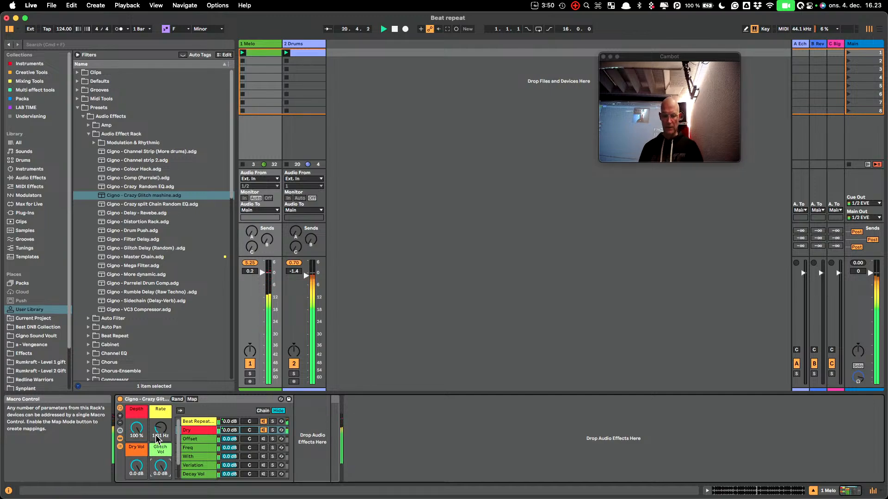
# Try mapping the Beat Repeat chain's volume to the Dry Vol macro, and map it back to Glitch Vol
pyautogui.rightClick(225, 429)
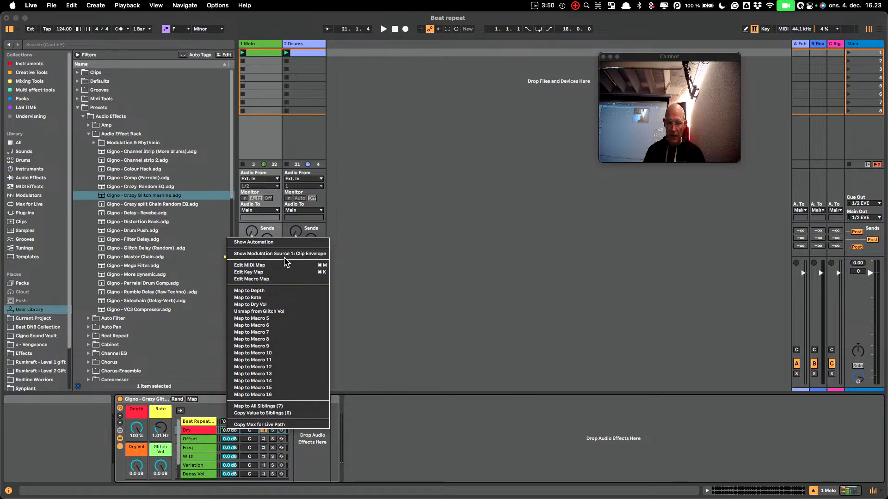
pyautogui.click(303, 305)
pyautogui.rightClick(230, 420)
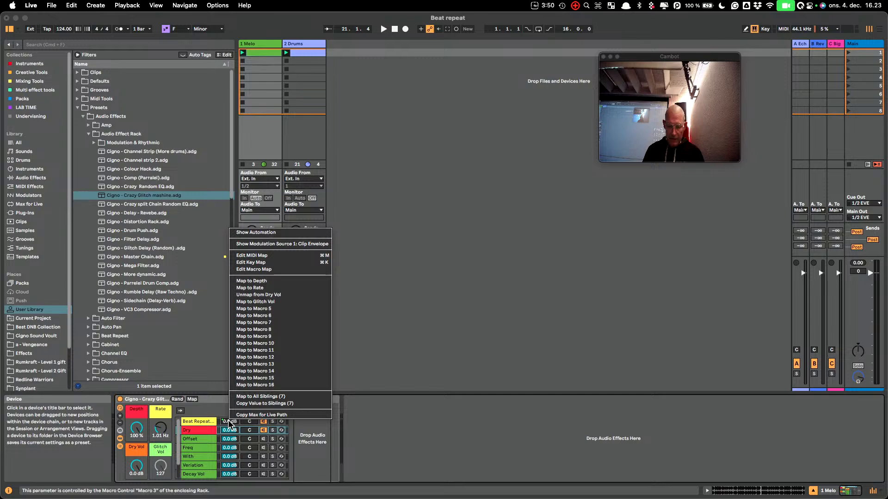
pyautogui.rightClick(229, 420)
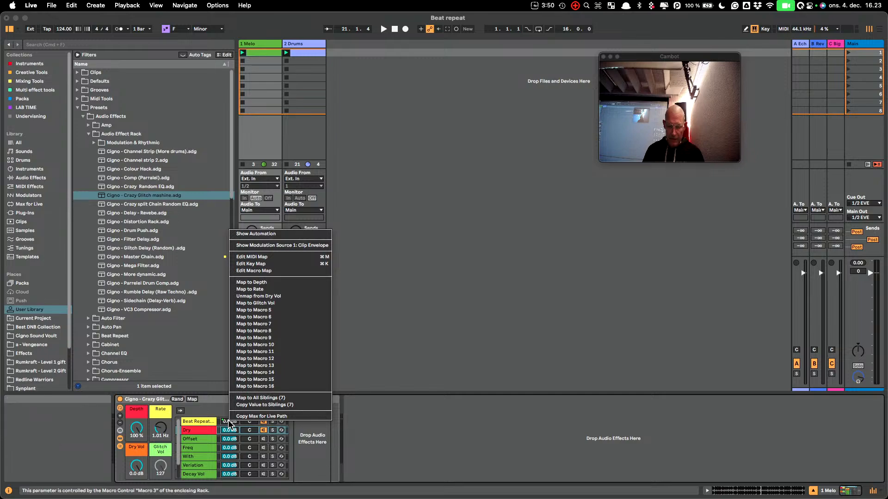
pyautogui.click(279, 303)
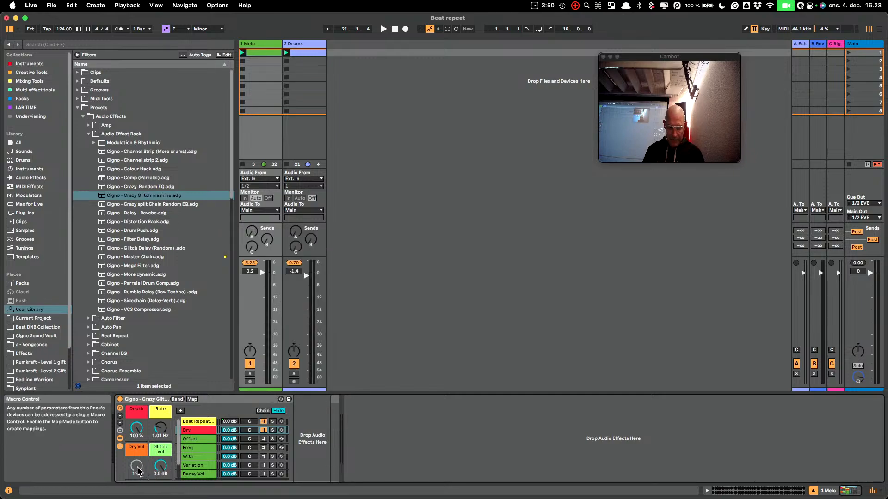
# Unmap the Beat Repeat chain's volume from the Glitch Vol macro
pyautogui.click(201, 421)
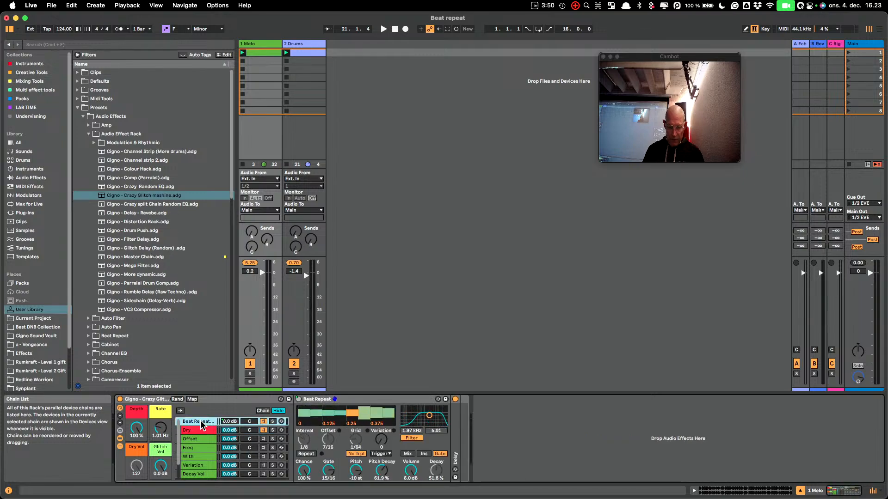
pyautogui.rightClick(227, 421)
pyautogui.click(275, 302)
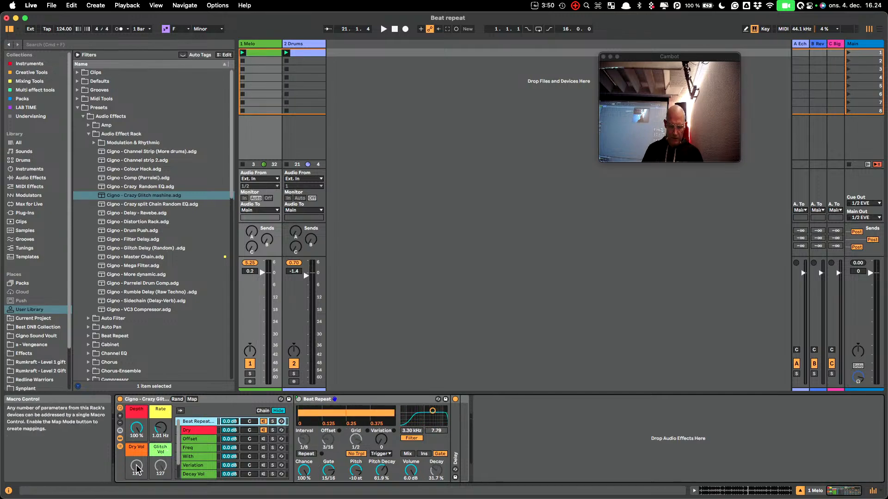
pyautogui.rightClick(201, 421)
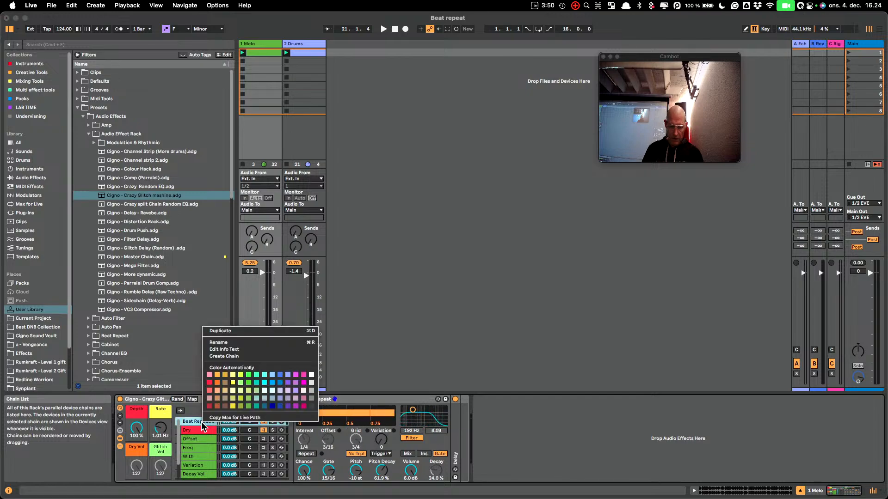
pyautogui.click(224, 406)
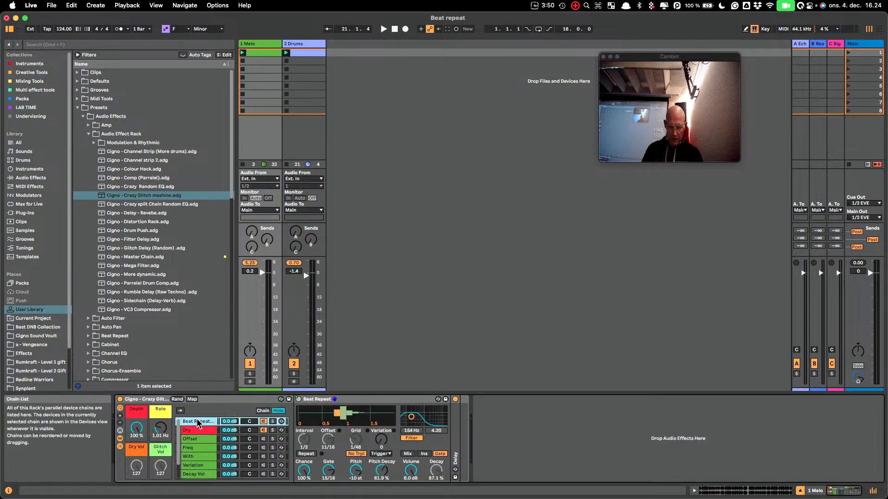
# Map the Beat Repeat chain's volume to the Glitch Vol macro and turn that macro up to 6.0 dB
pyautogui.rightClick(229, 422)
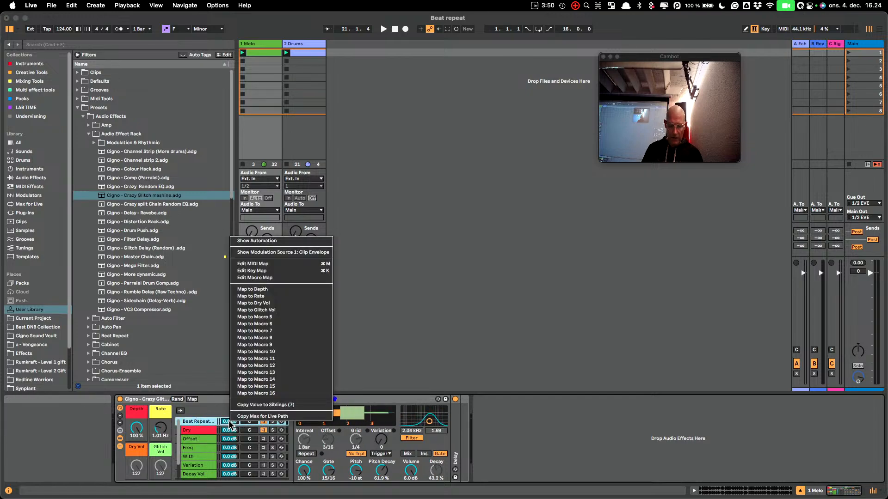
pyautogui.click(287, 310)
pyautogui.moveTo(165, 480); pyautogui.dragTo(165, 460)
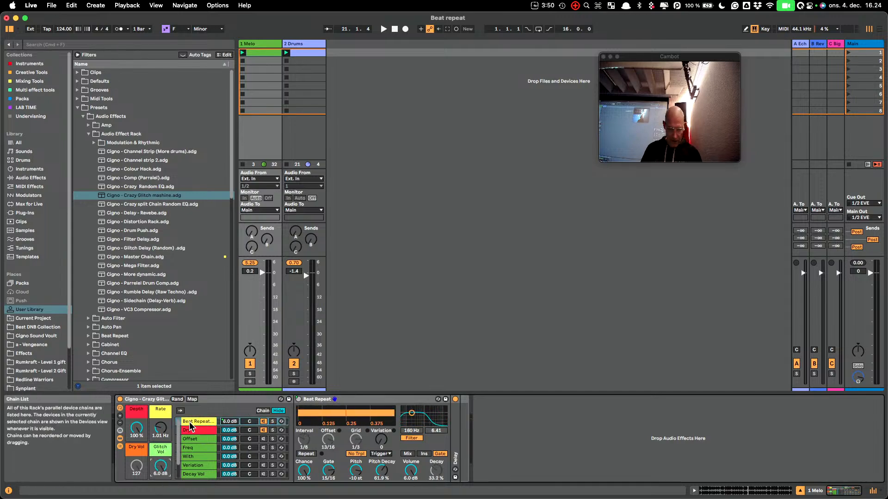
# Map the Dry chain's volume to the Dry Vol macro and turn that macro up to 6.0 dB
pyautogui.rightClick(198, 431)
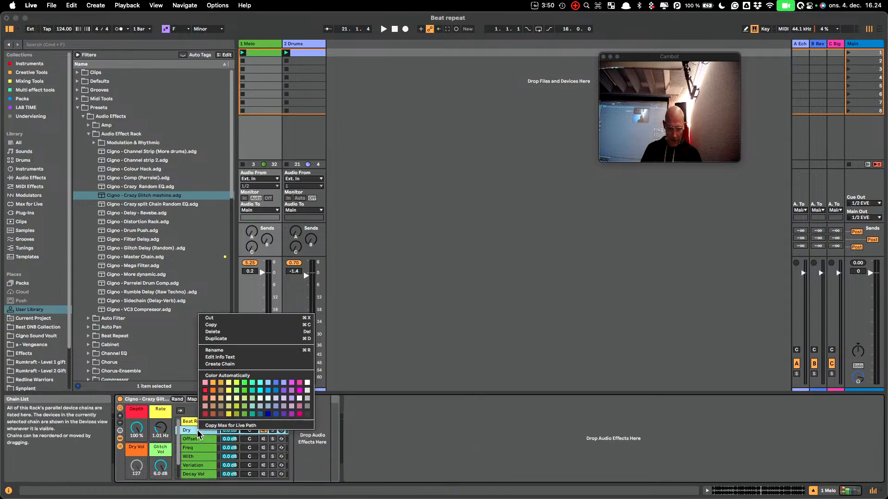
pyautogui.click(221, 394)
pyautogui.rightClick(229, 431)
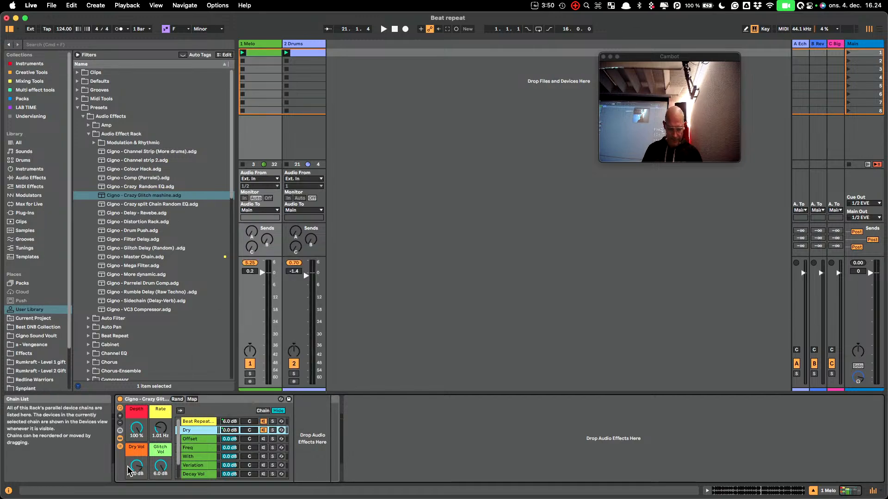
pyautogui.moveTo(137, 466)
pyautogui.mouseDown()
pyautogui.moveTo(136, 485)
pyautogui.moveTo(139, 454)
pyautogui.mouseUp()
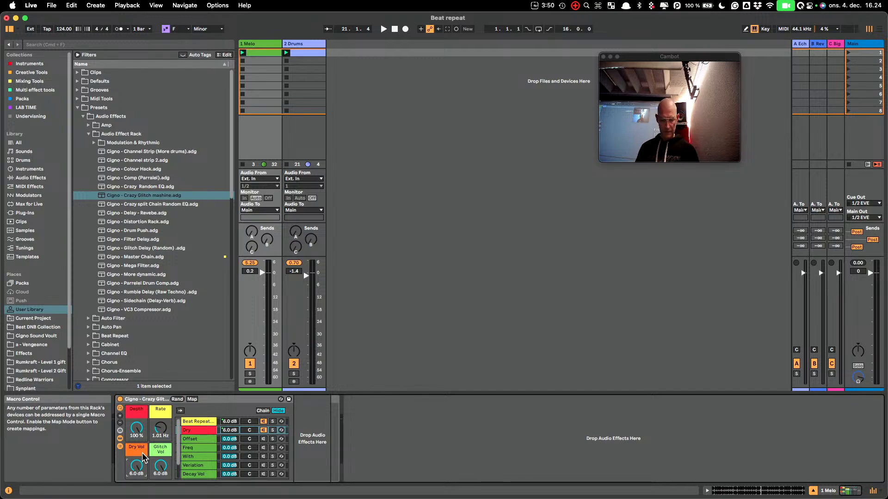
# Limit the Dry Vol and Glitch Vol macro mappings to a maximum of 0.0 dB
pyautogui.click(192, 399)
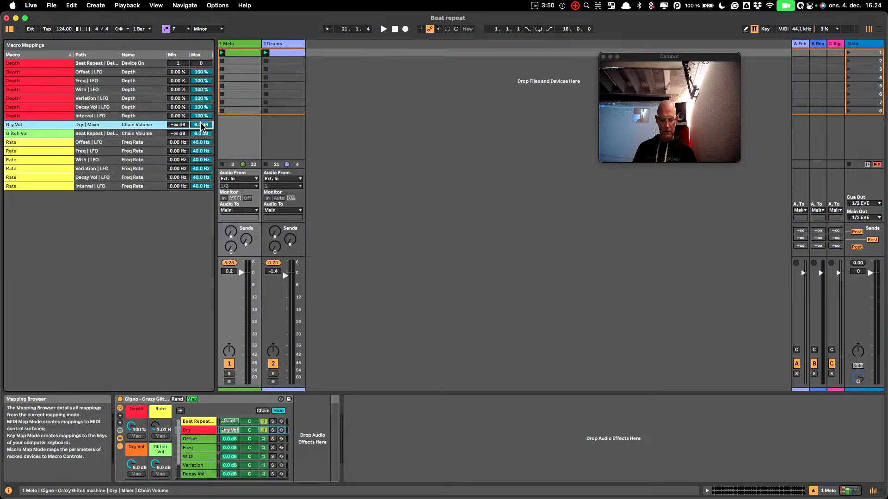
pyautogui.click(208, 134)
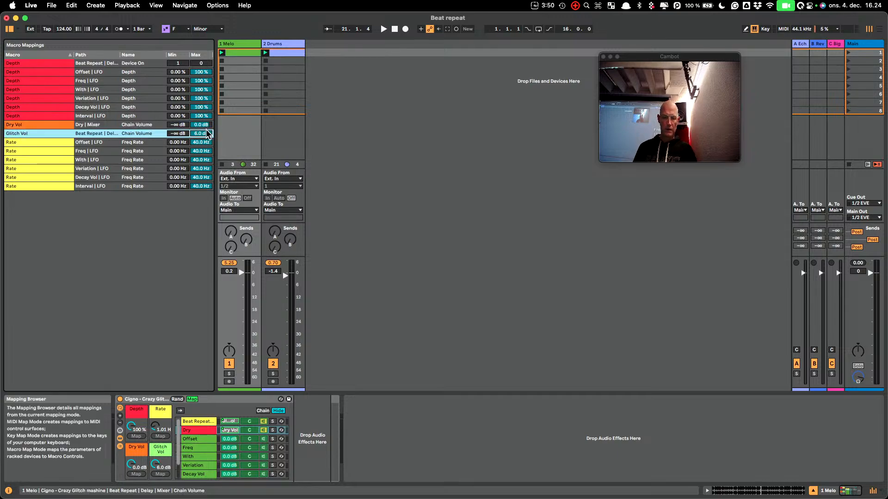
pyautogui.click(192, 400)
# Audition the volume macros during playback, first with Glitch Vol at -∞ dB, then with Dry Vol at -∞ dB and Glitch Vol at 0.0 dB
pyautogui.moveTo(136, 465); pyautogui.dragTo(161, 486)
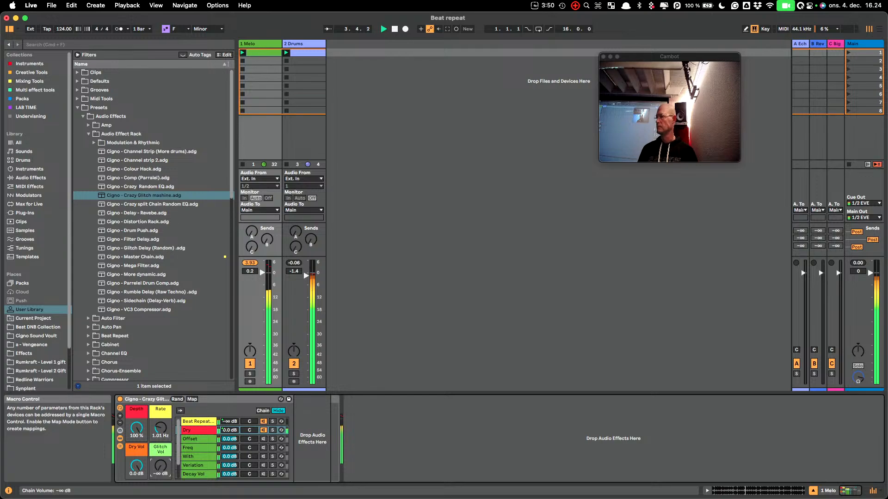
pyautogui.moveTo(161, 466); pyautogui.dragTo(136, 485)
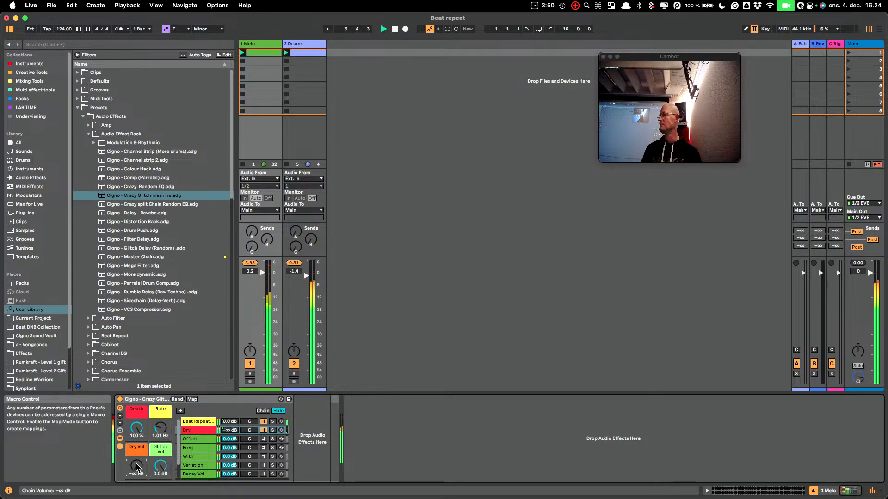